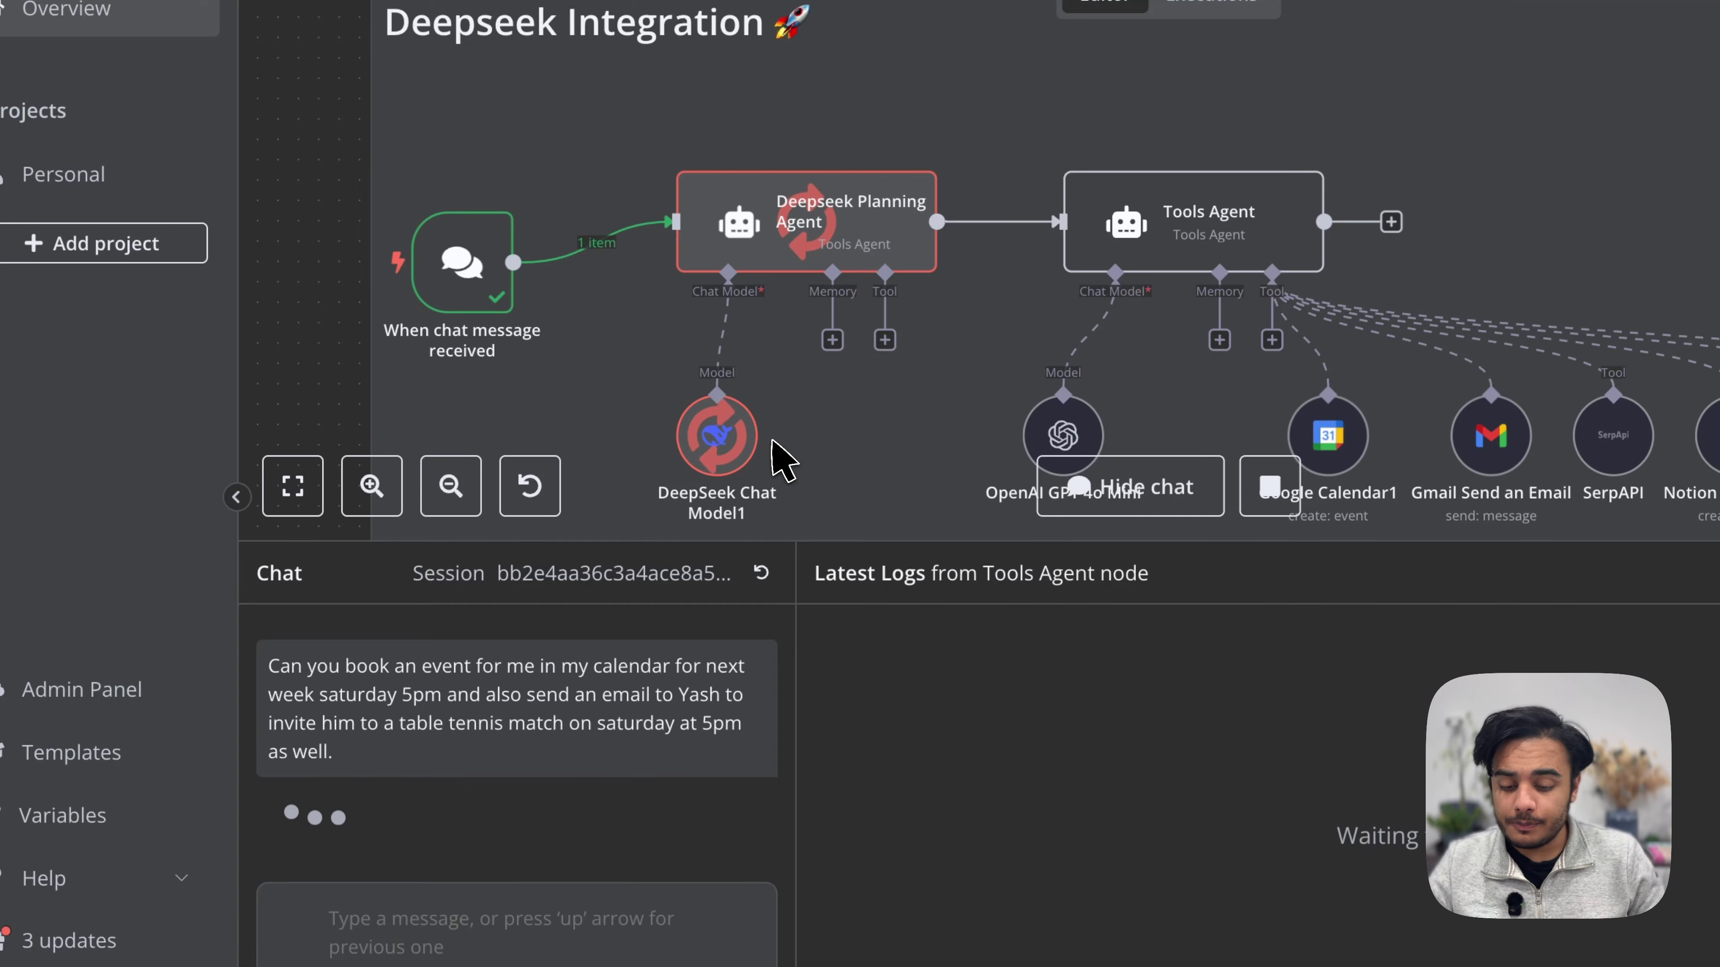
Step: Examine the executed Deepseek Integration workflow, from the planning agent through the tools agent and its connected tools
mouse_move(814, 244)
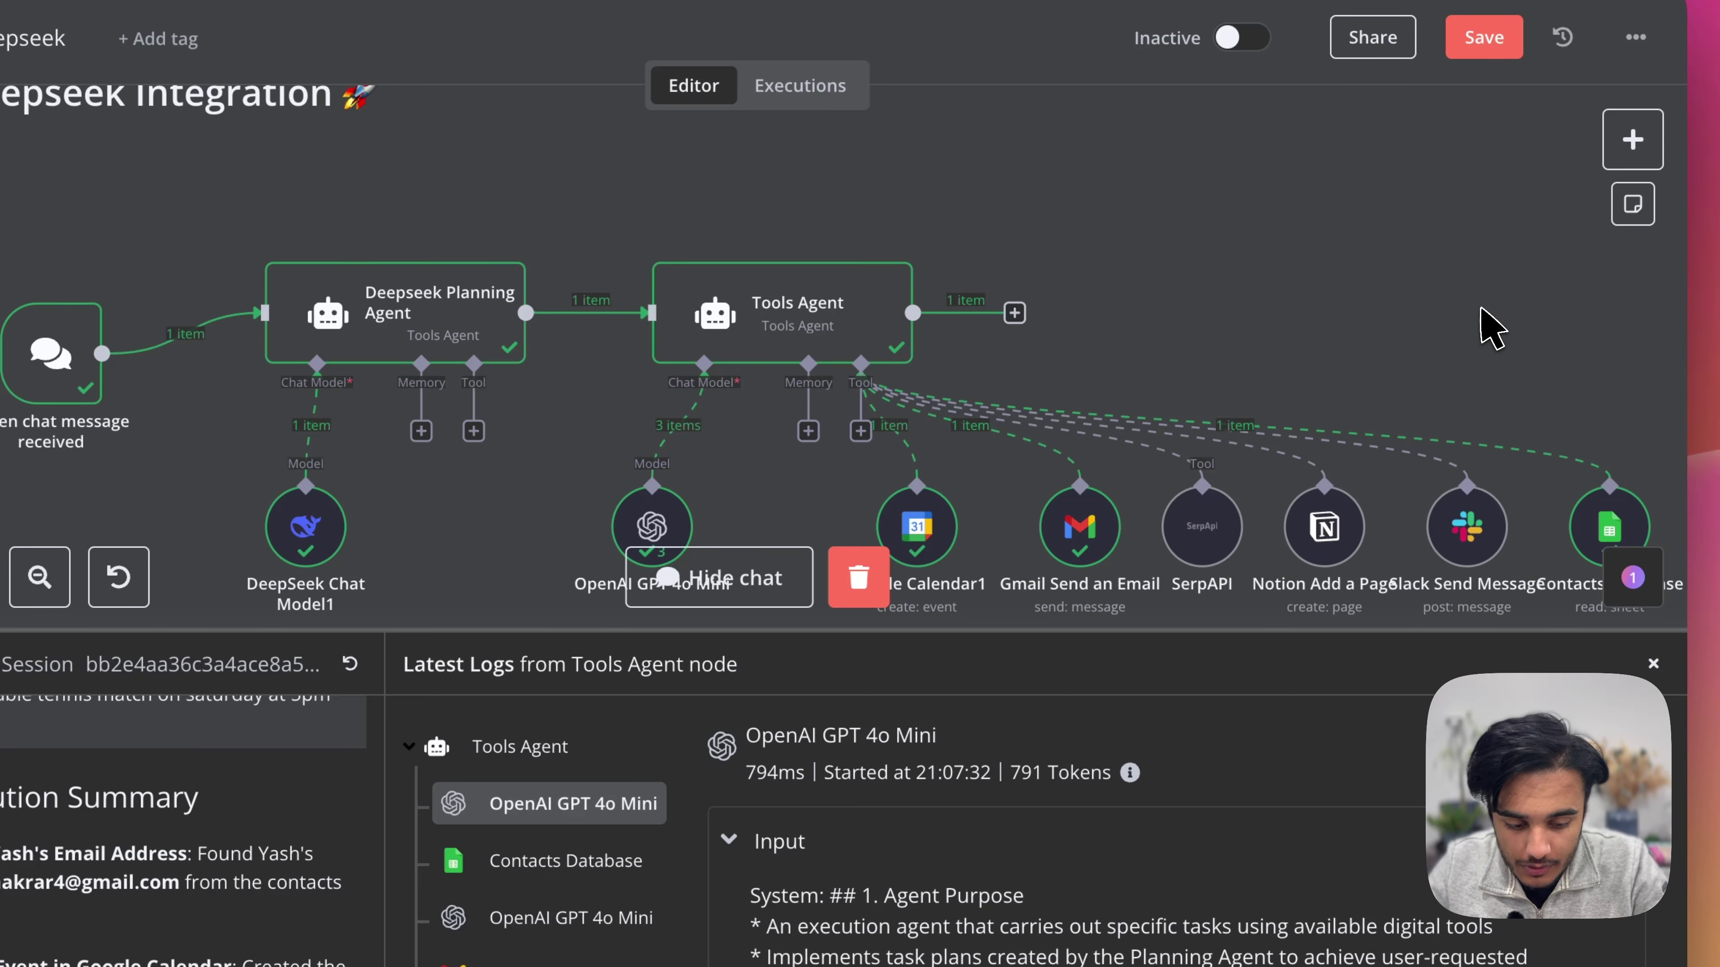
scroll(1490, 328, "right", 3)
scroll(1489, 329, "down", 2)
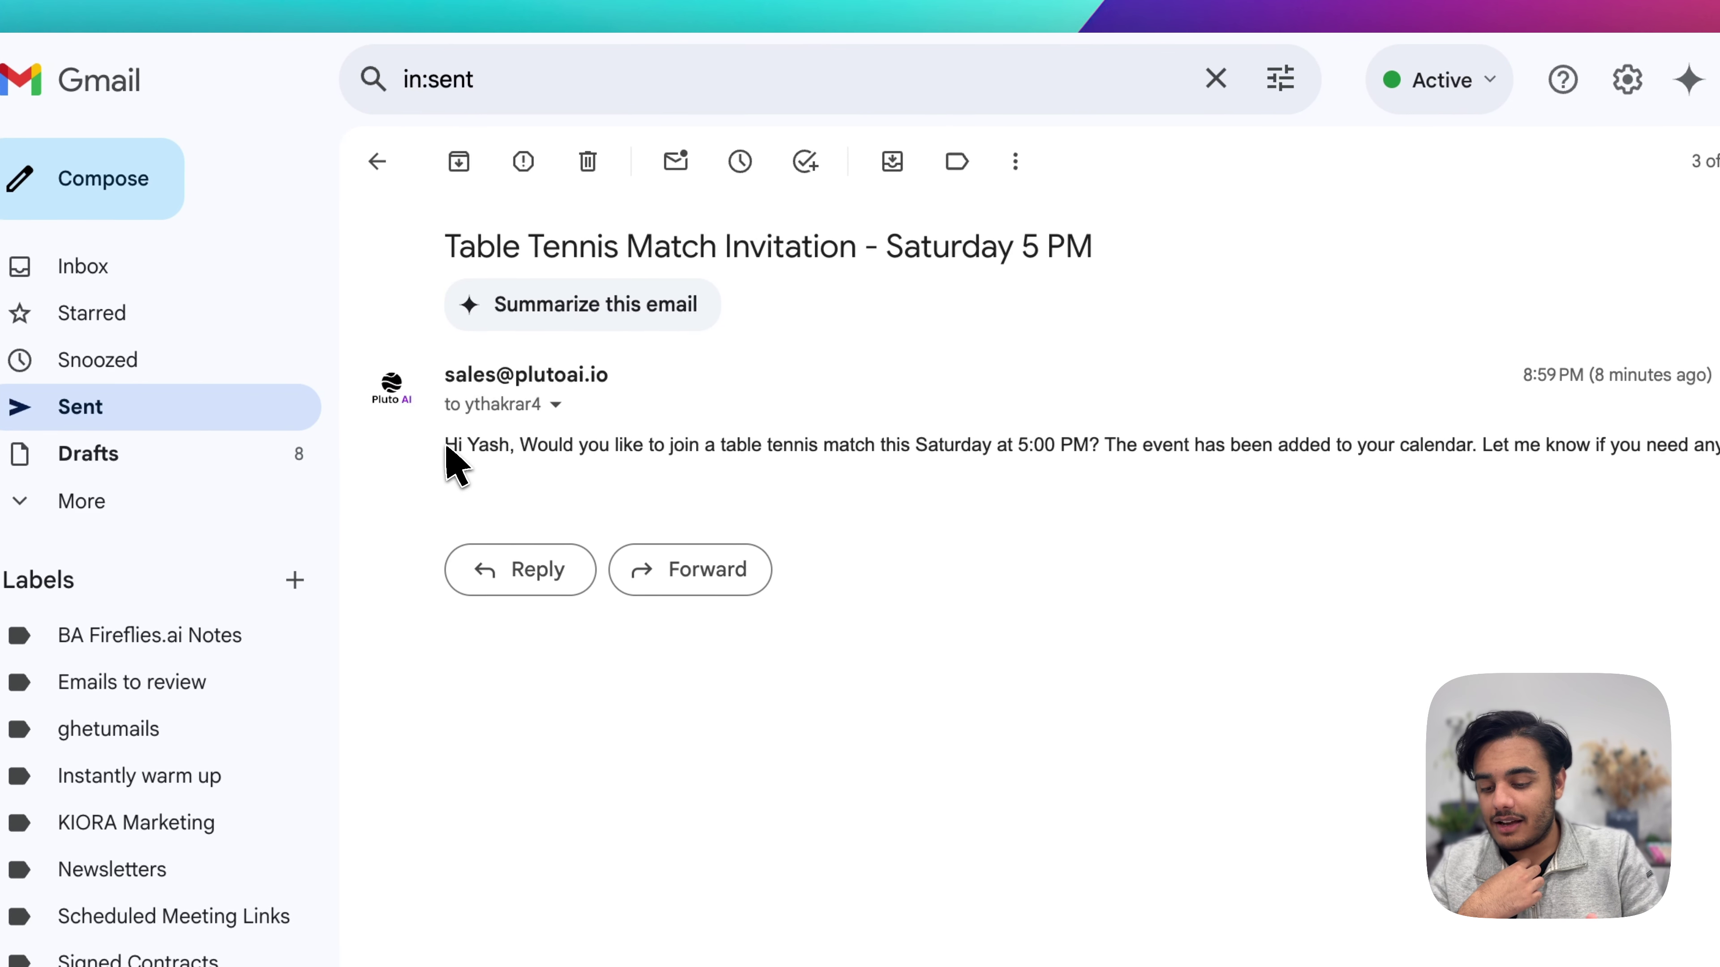
Step: Switch to Gmail and read the body of the sent "Table Tennis Match Invitation - Saturday 5 PM" e-mail
left_click_drag(445, 448, 1065, 454)
left_click(1053, 452)
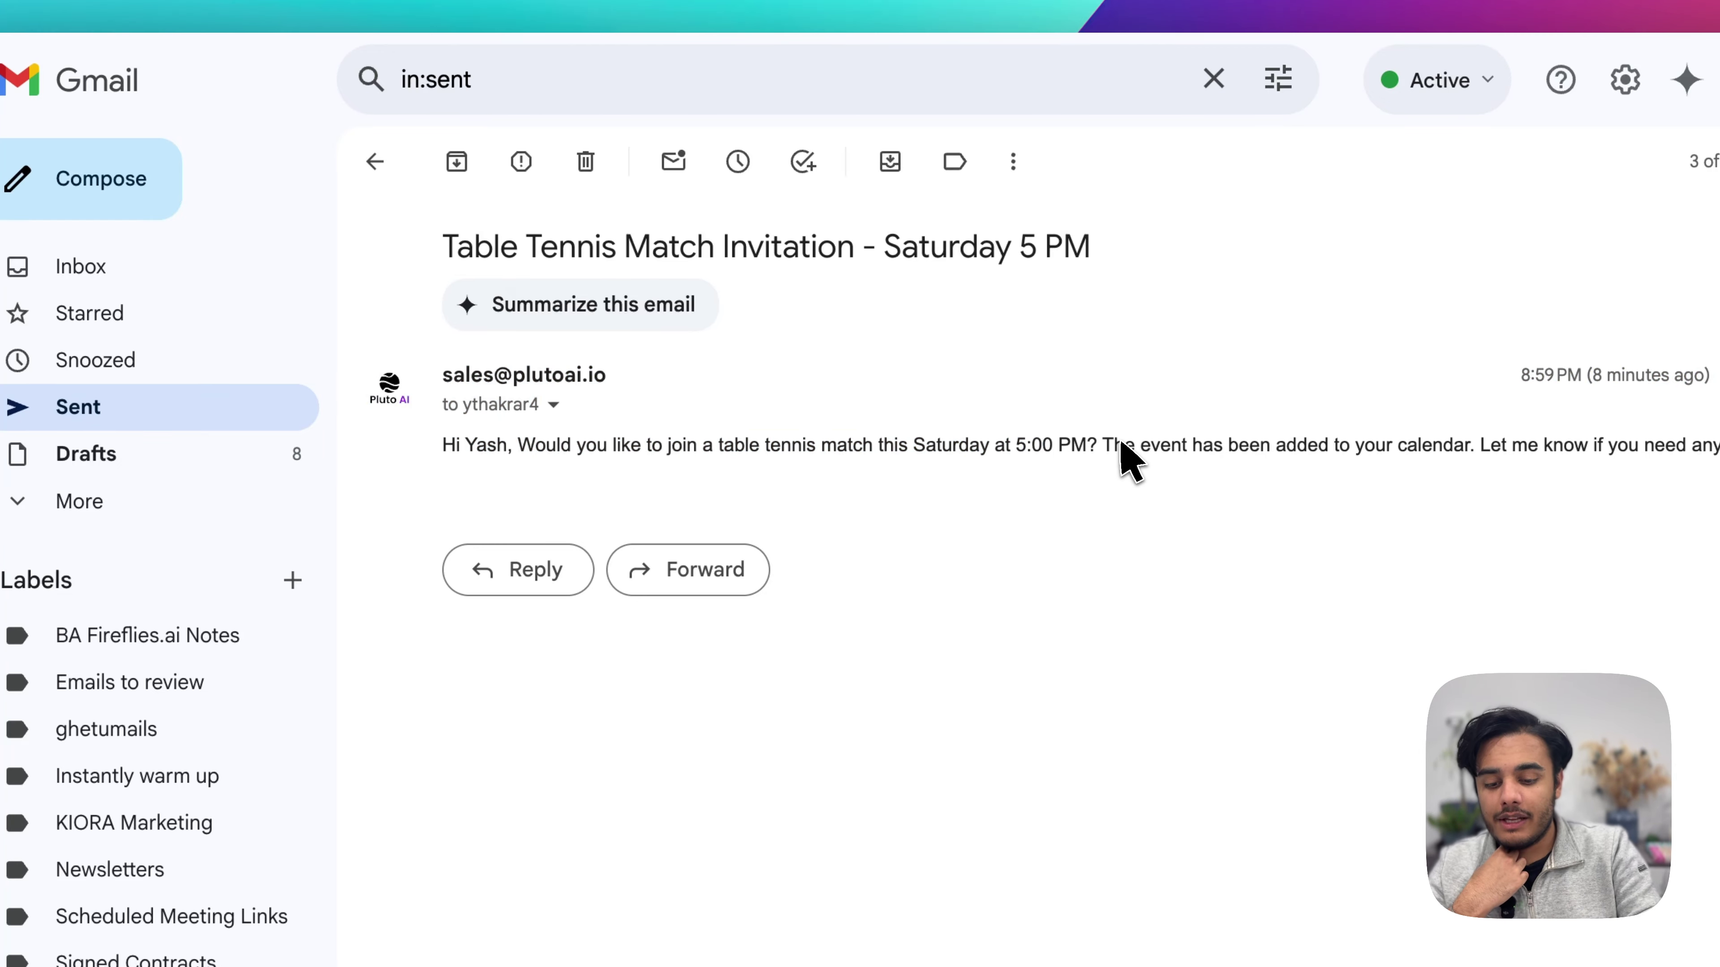
left_click_drag(1133, 449, 1713, 451)
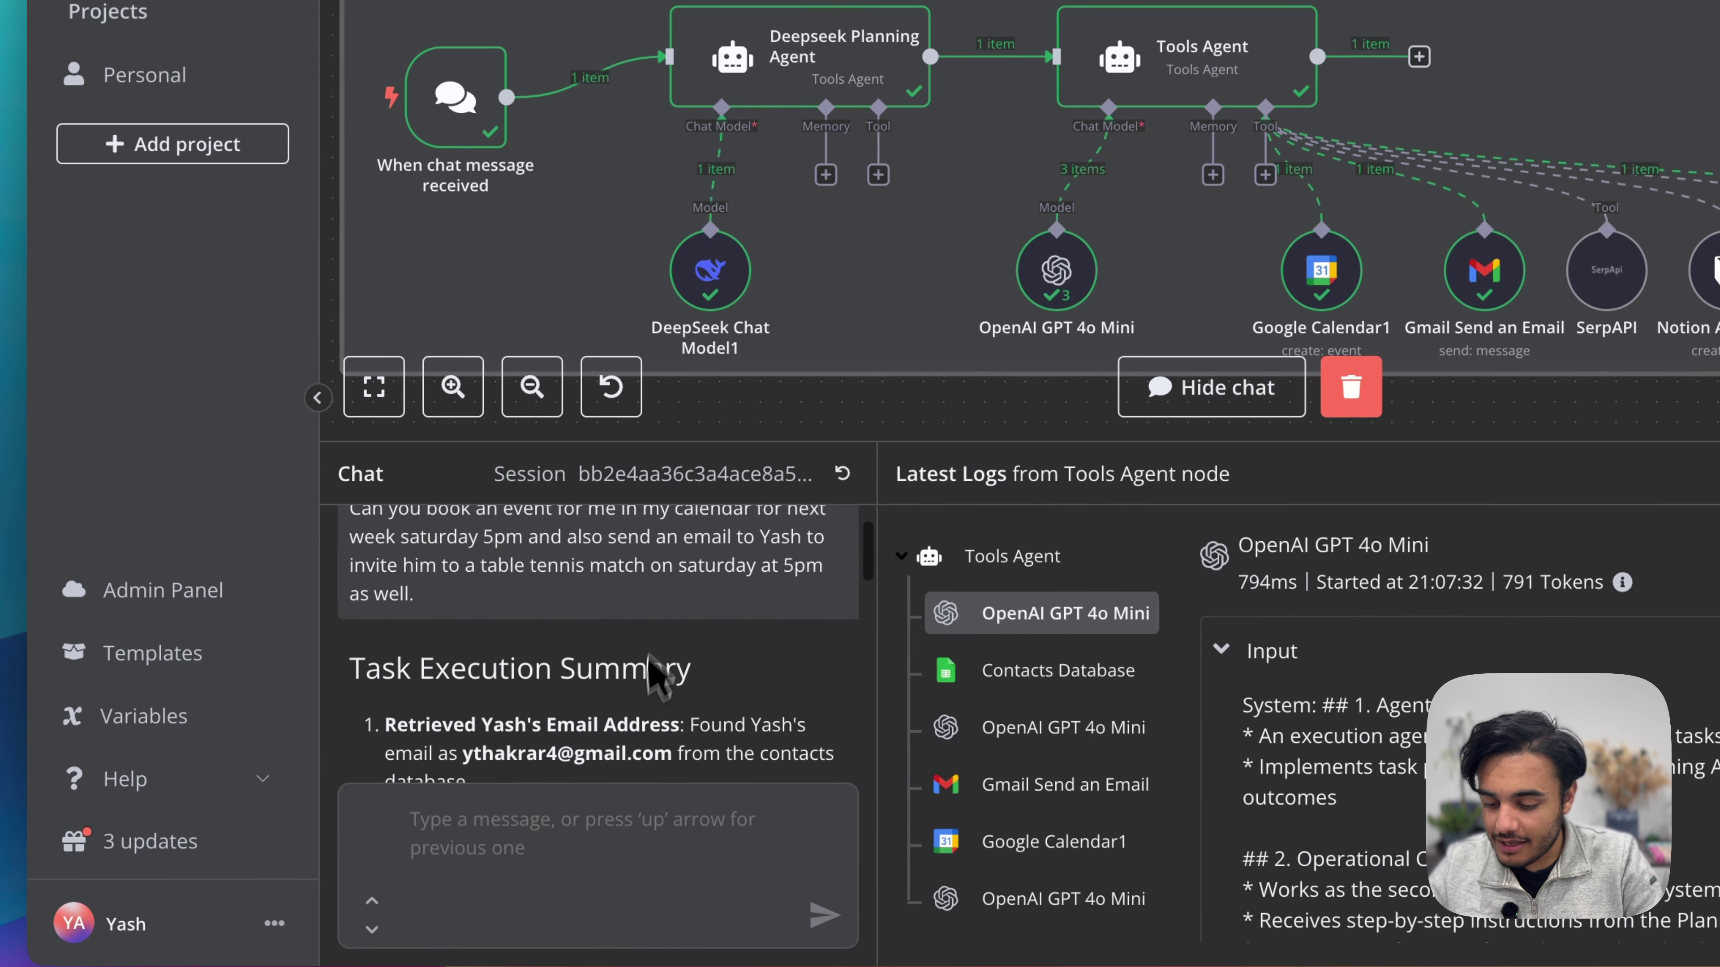
Step: Switch back to n8n and review the chat's task execution summary alongside the executed agent nodes
scroll(651, 674, "up", 2)
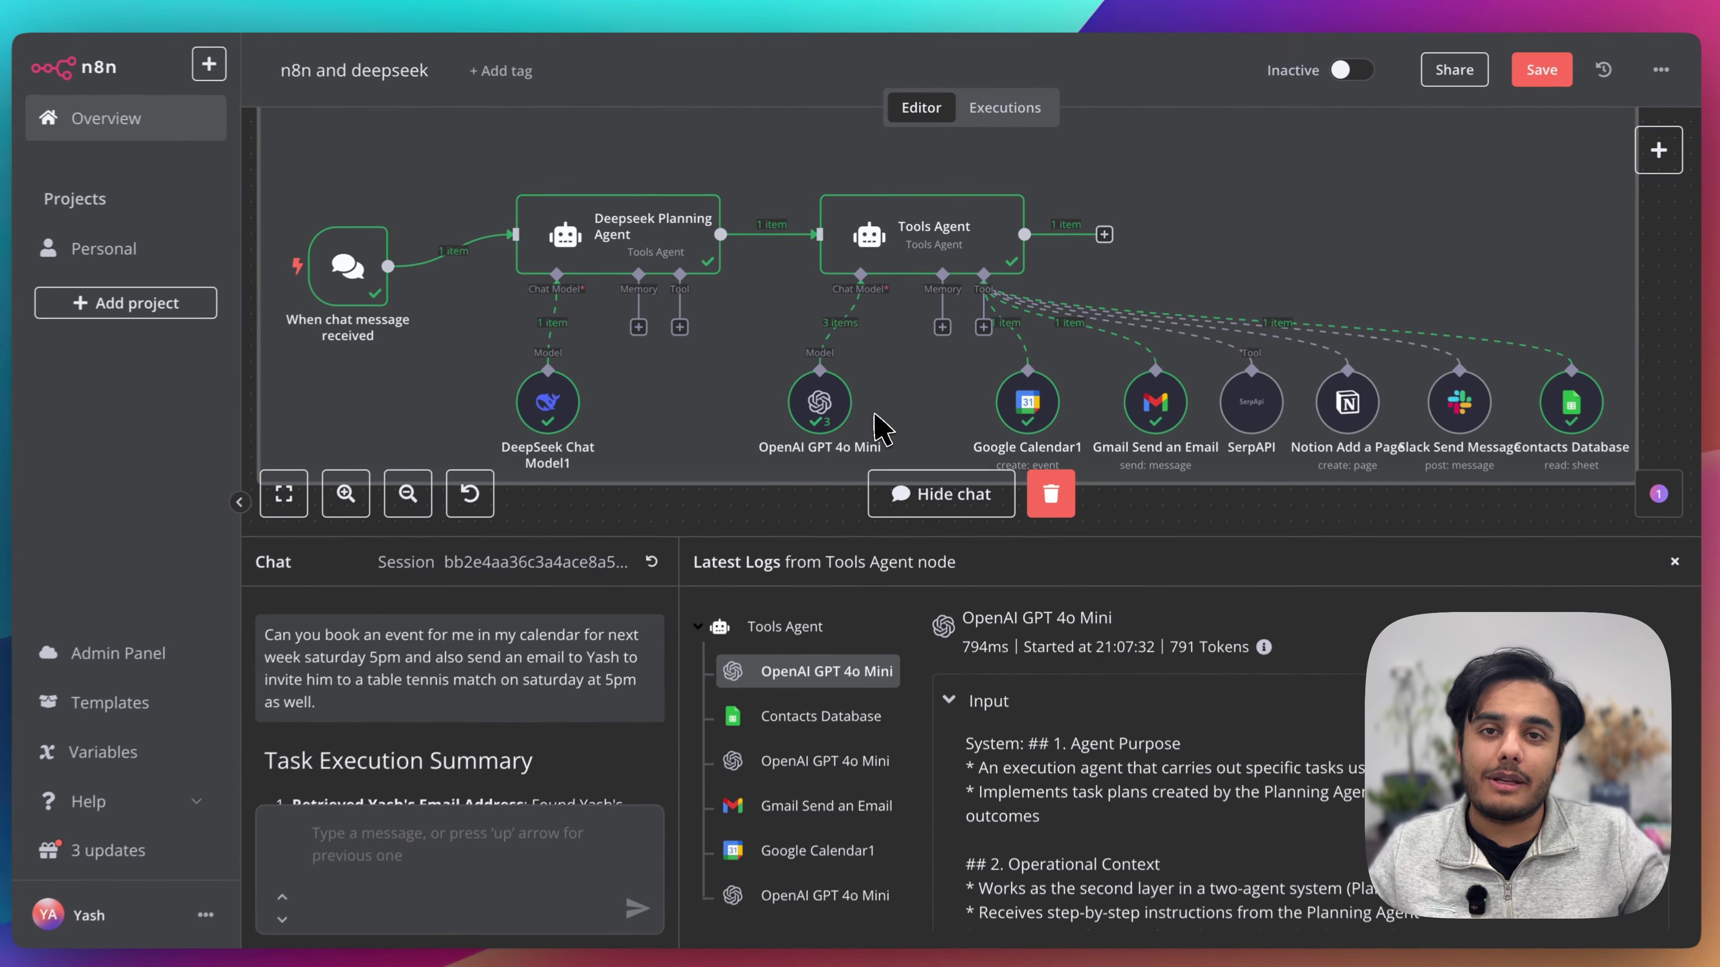
key("1")
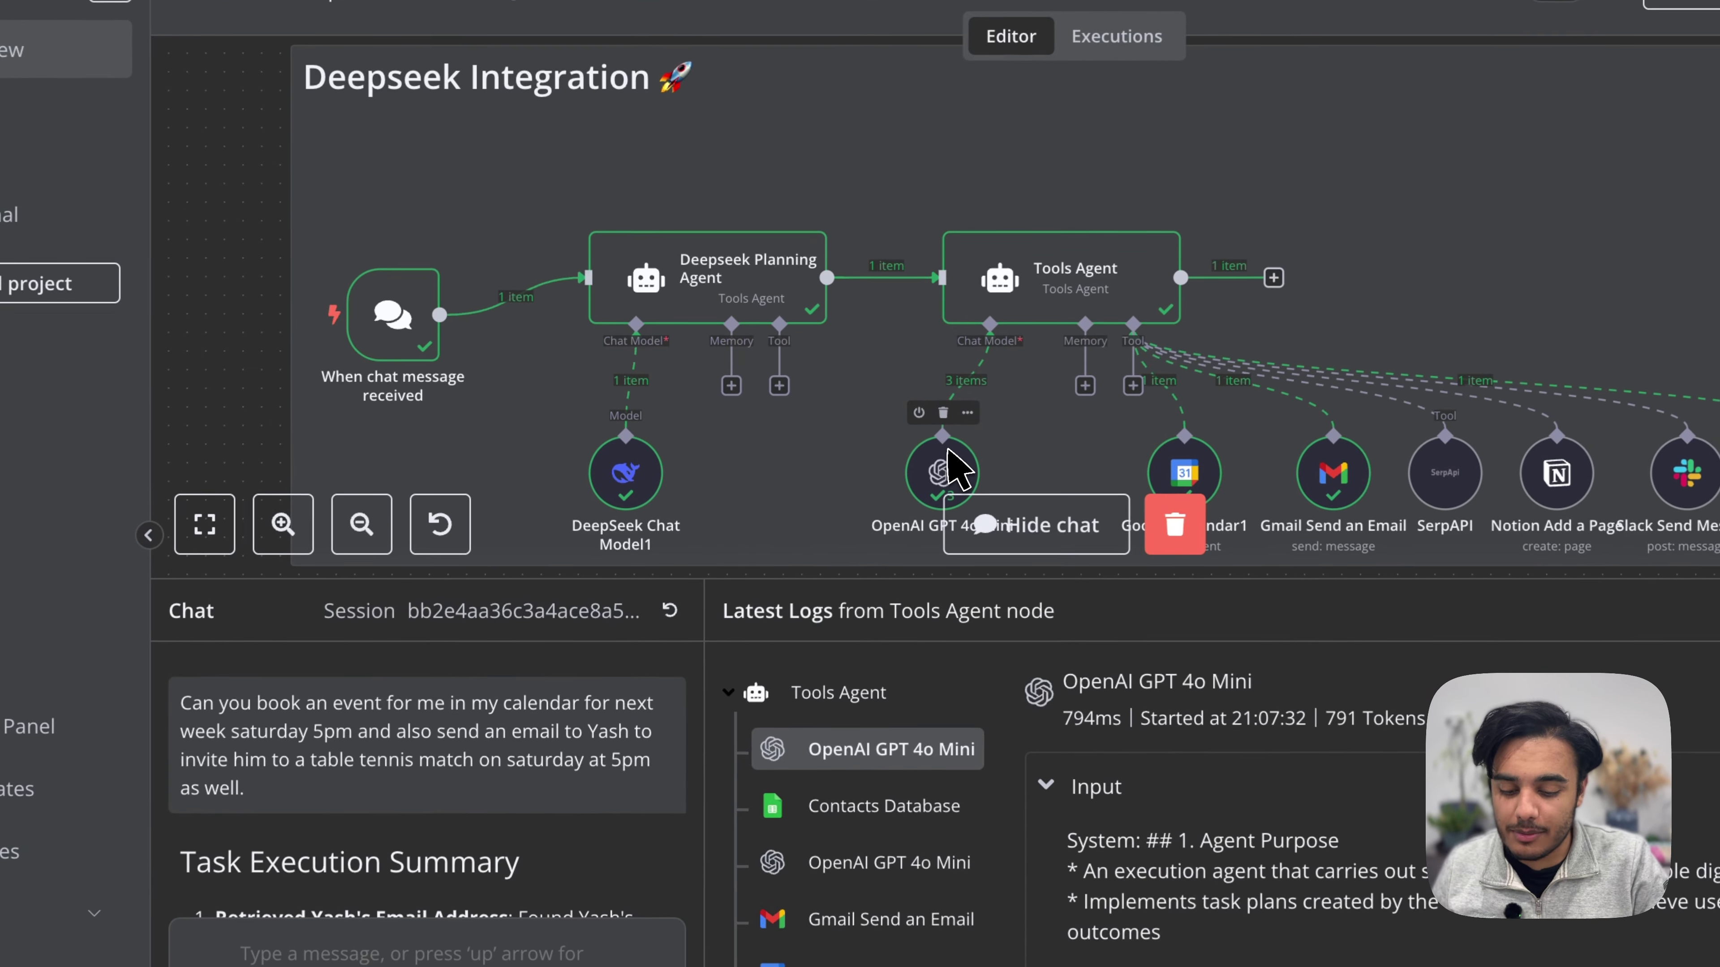
scroll(779, 446, "down", 1)
scroll(836, 492, "down", 1)
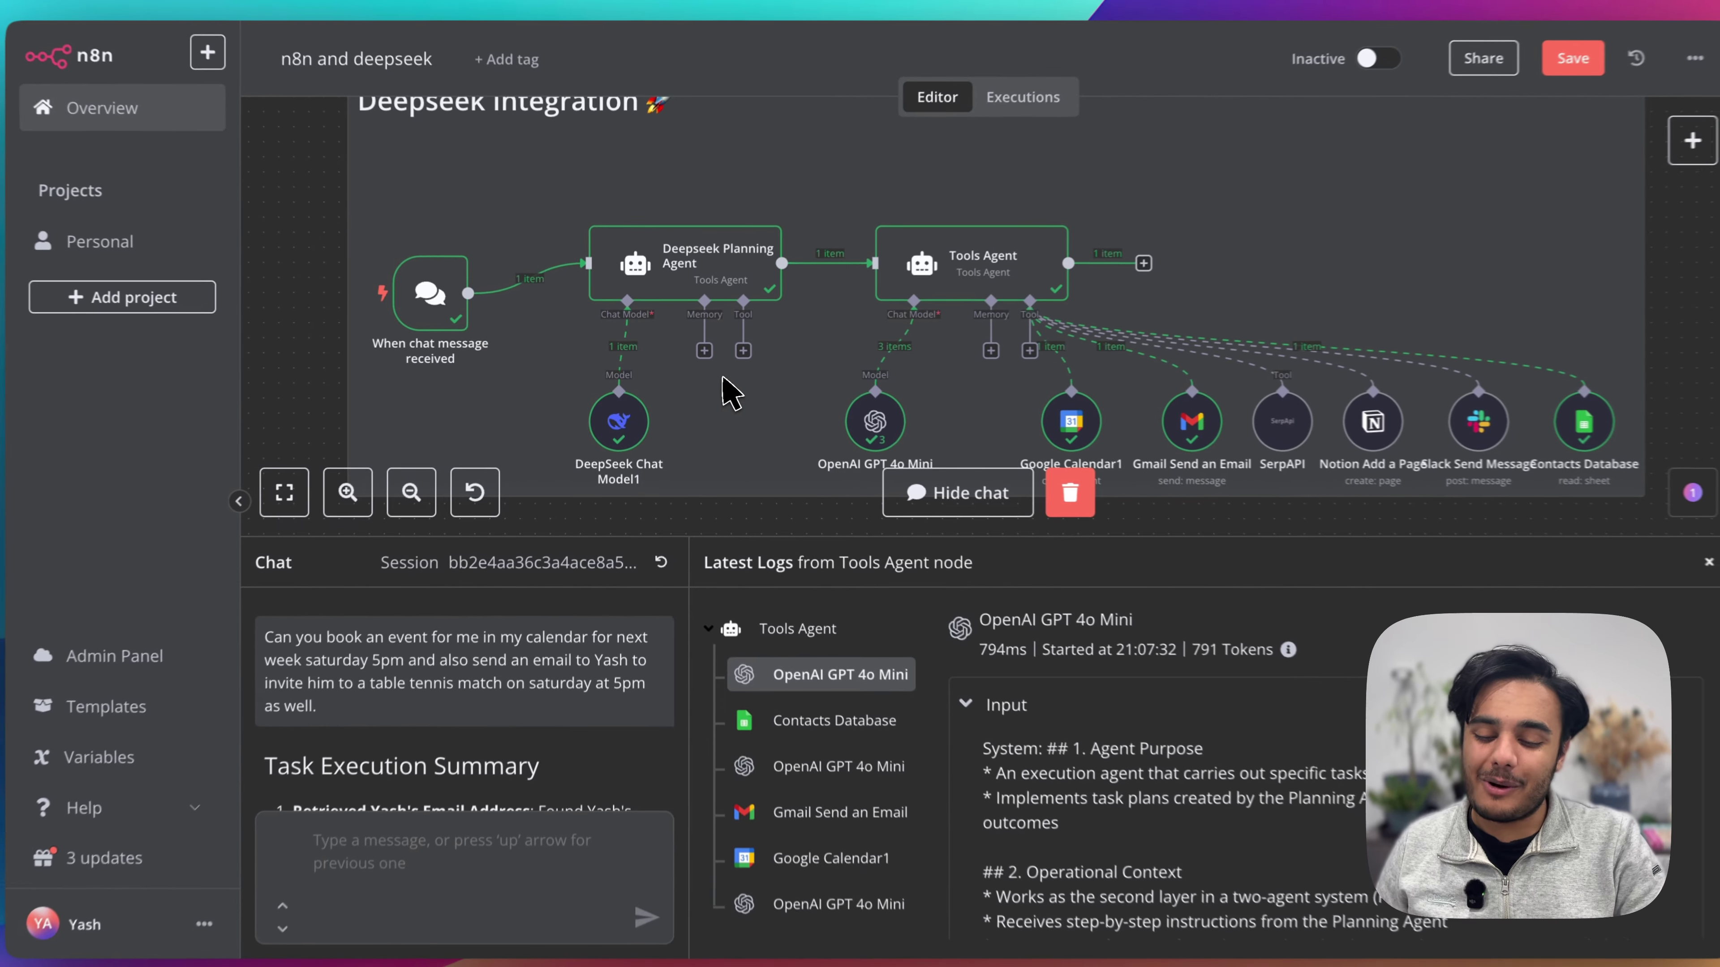
Step: Shrink the chat and log area to enlarge the canvas, and look over The Infinite Loop, The Expensive One and Deepseek Integration workflows
scroll(925, 215, "up", 1)
scroll(855, 249, "down", 8)
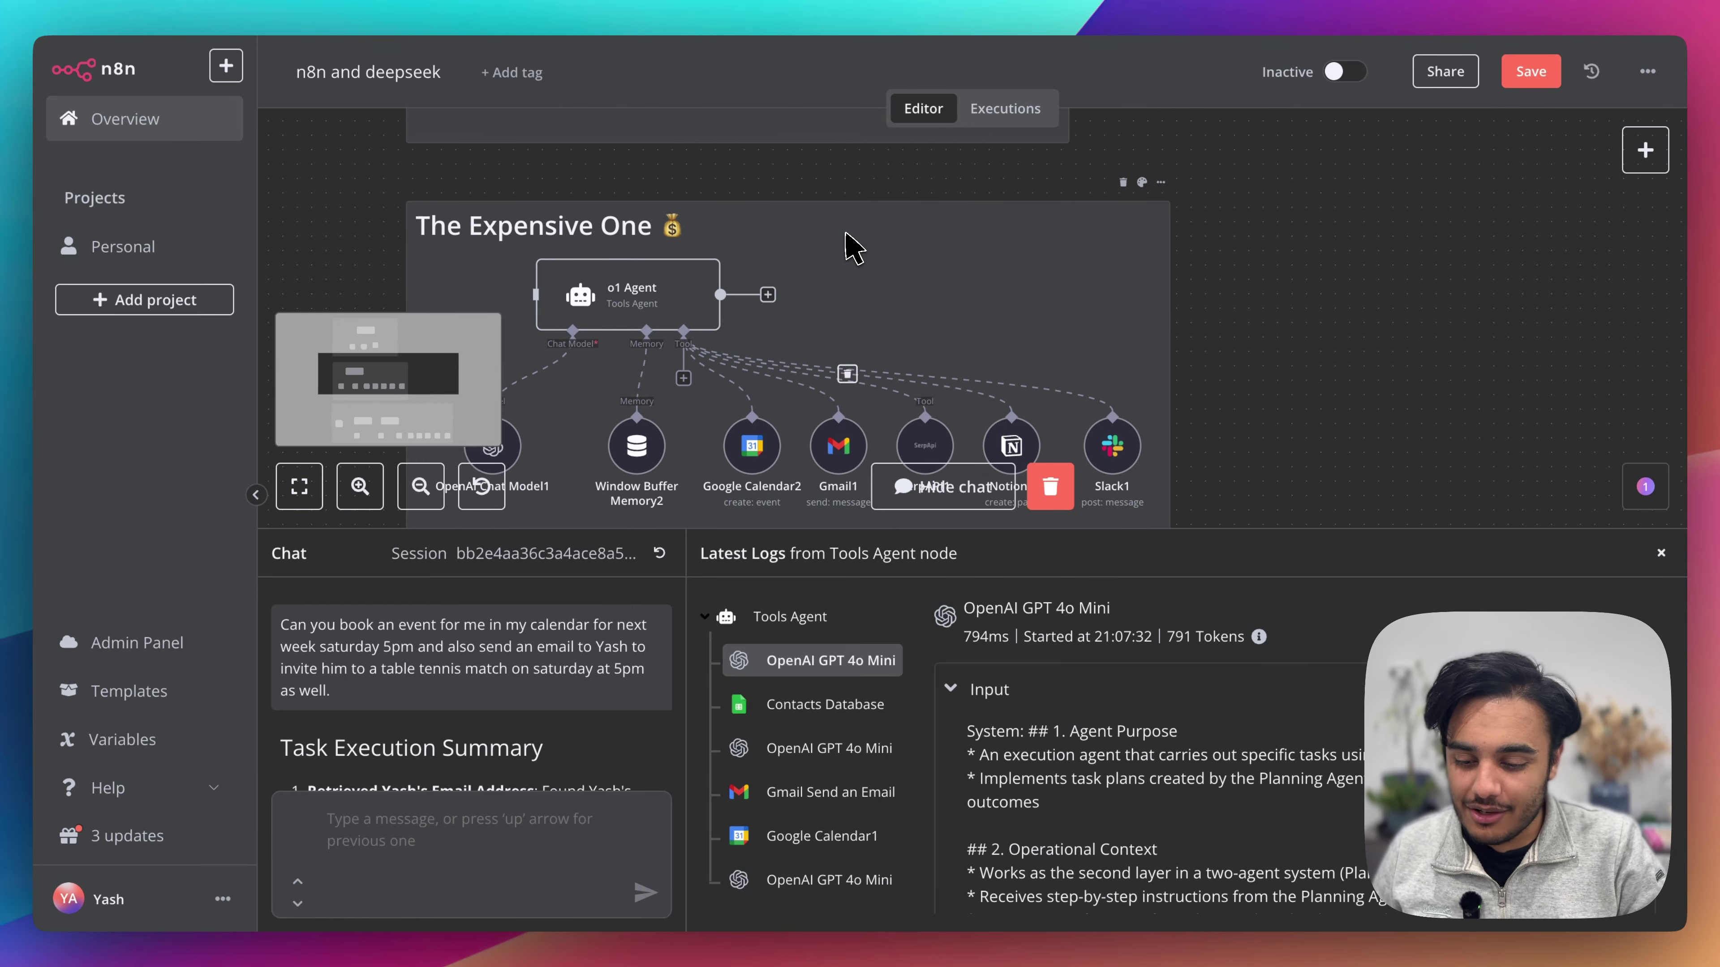
scroll(846, 234, "up", 1)
scroll(846, 234, "left", 1)
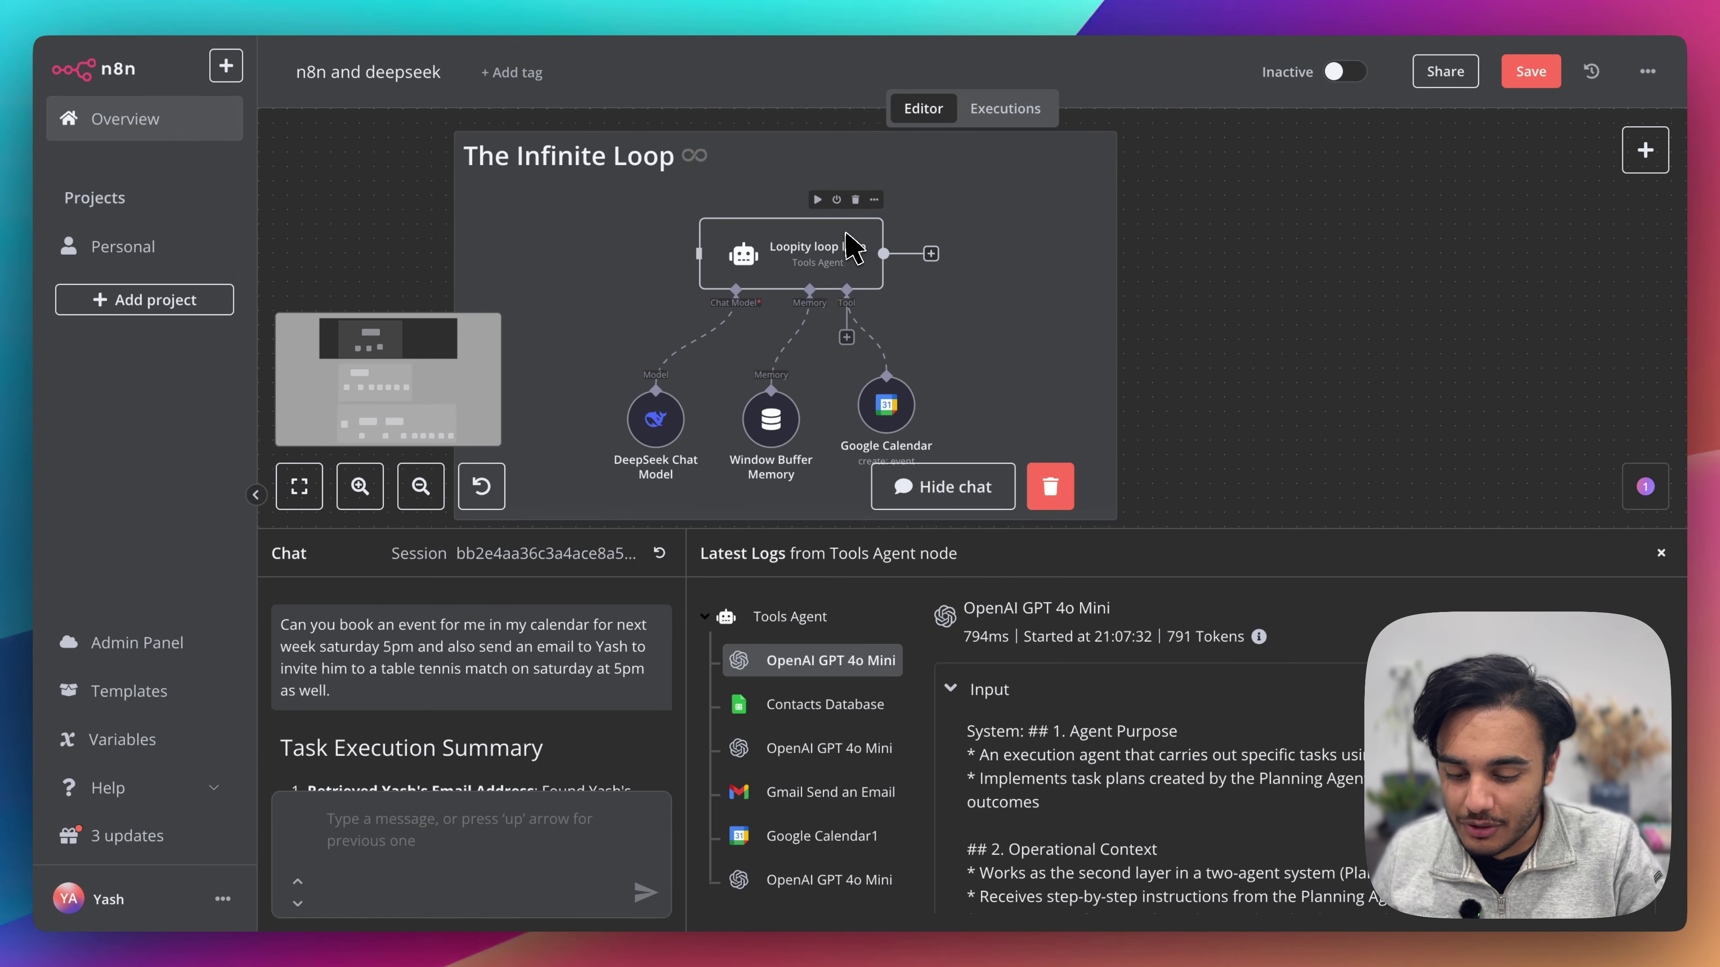
left_click_drag(744, 538, 758, 671)
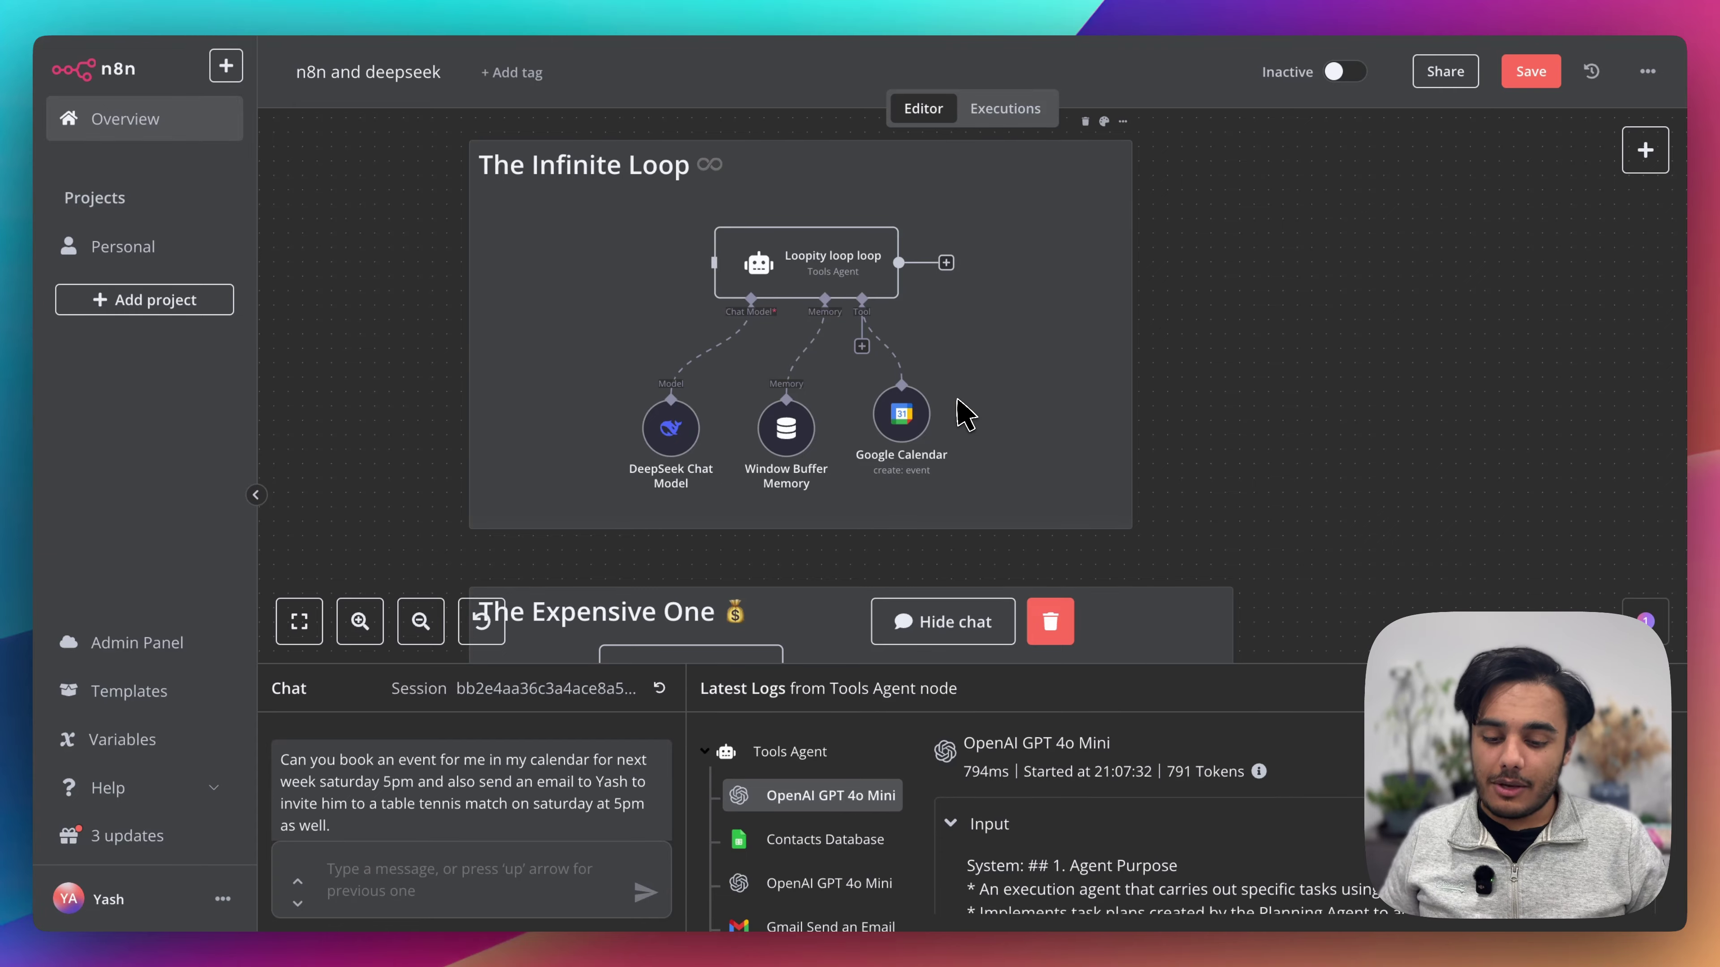
scroll(965, 415, "down", 10)
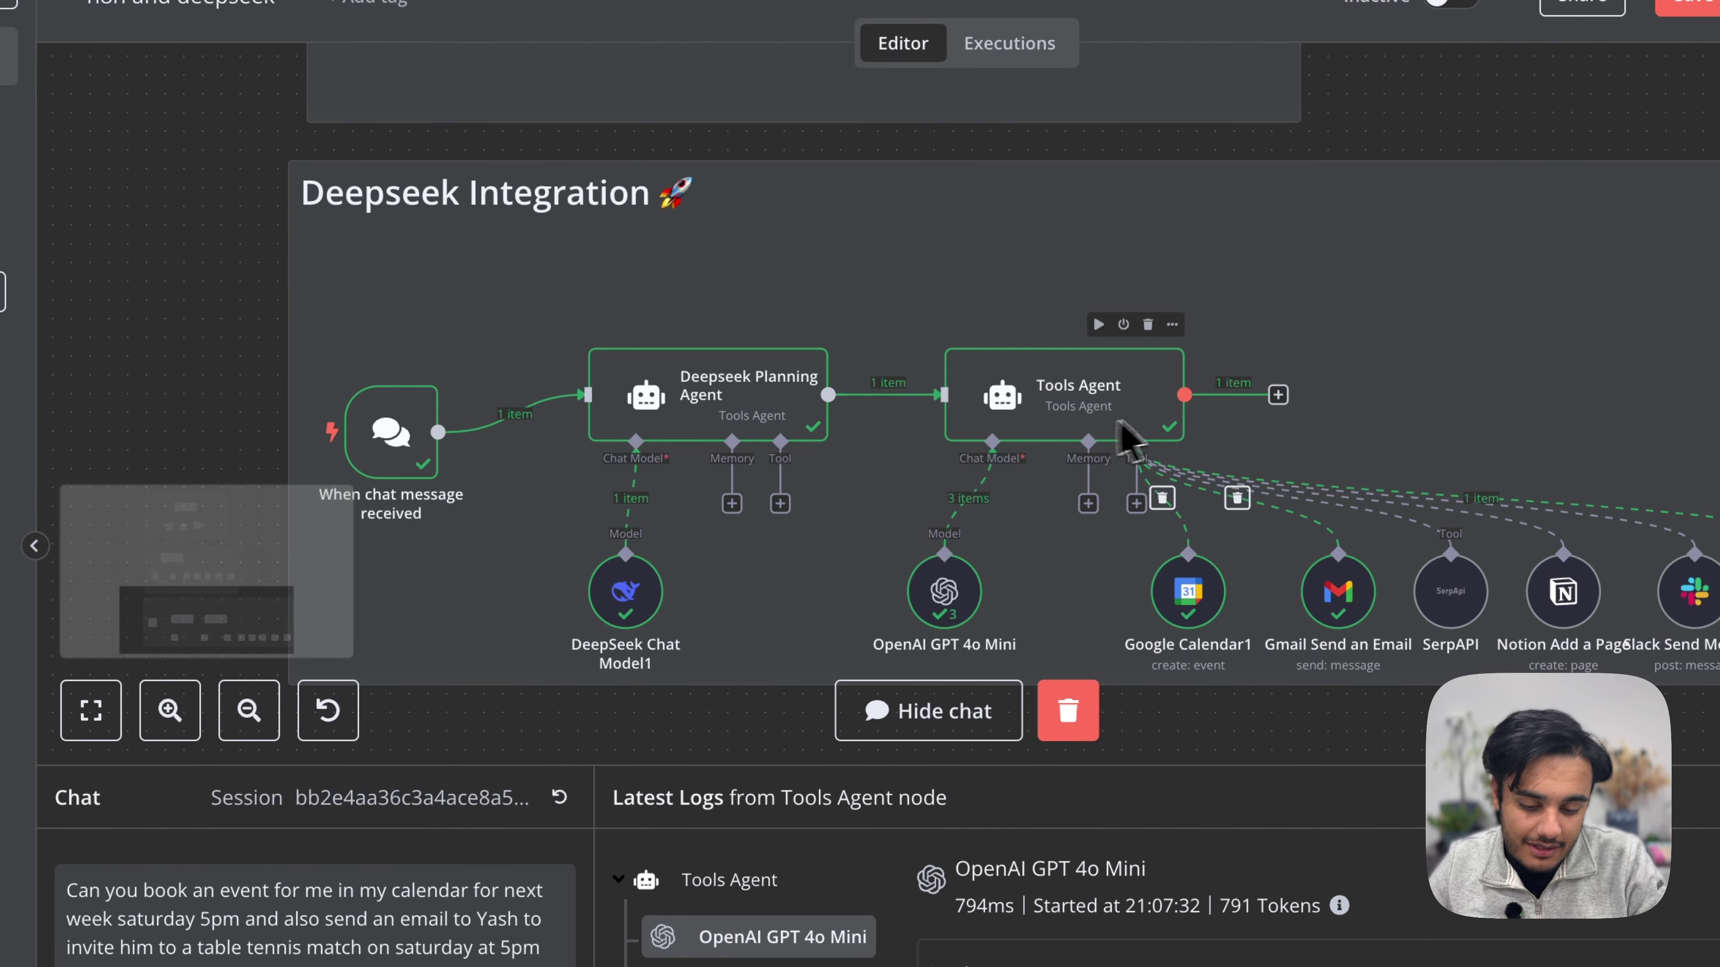
scroll(1084, 407, "up", 10)
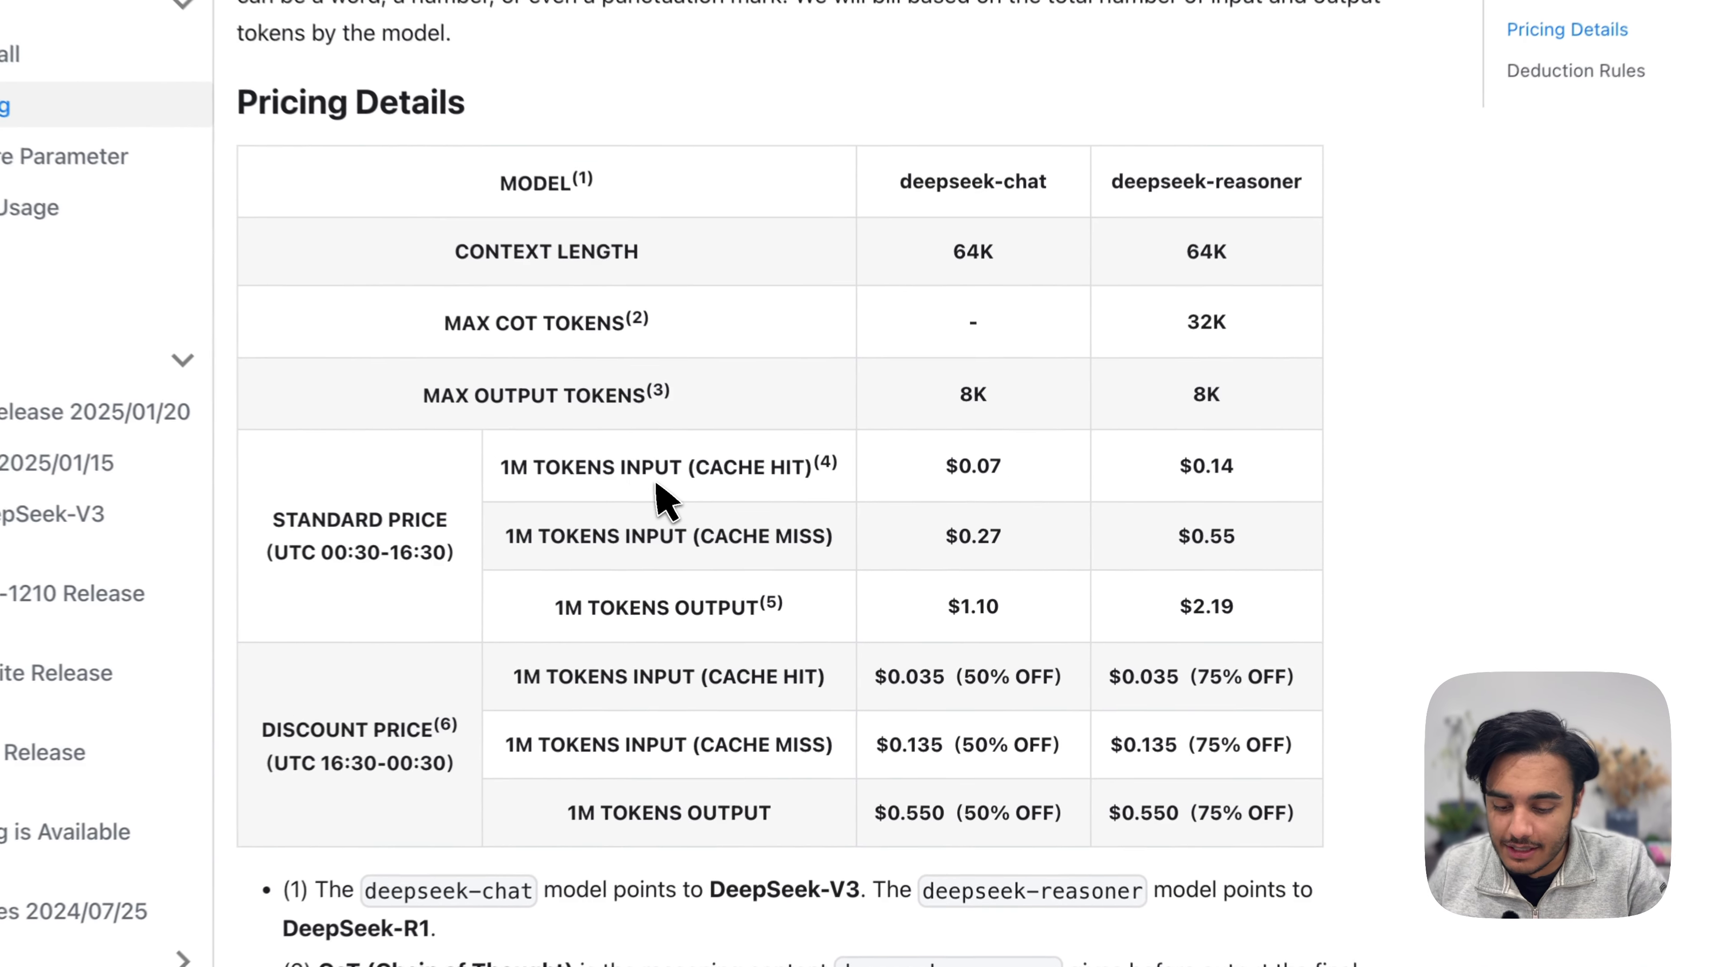
Step: Switch to the DeepSeek API Docs and examine the deepseek-reasoner standard prices for cache-miss input and output tokens
left_click_drag(513, 546, 860, 562)
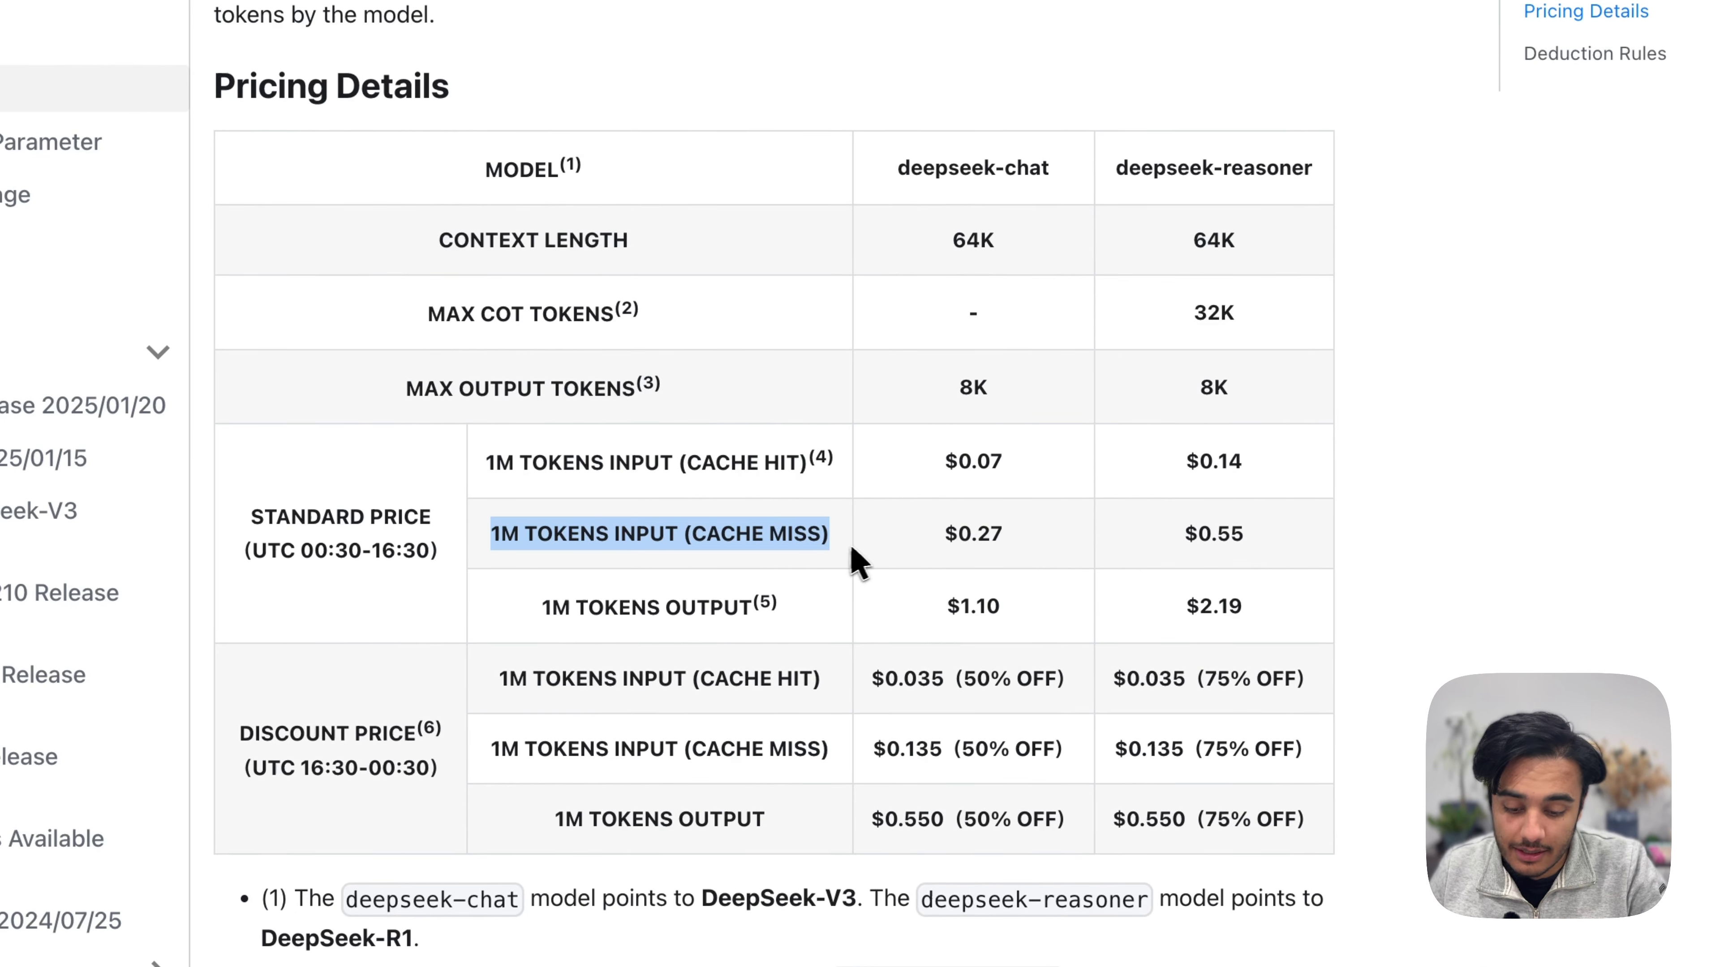
left_click_drag(1184, 536, 1299, 545)
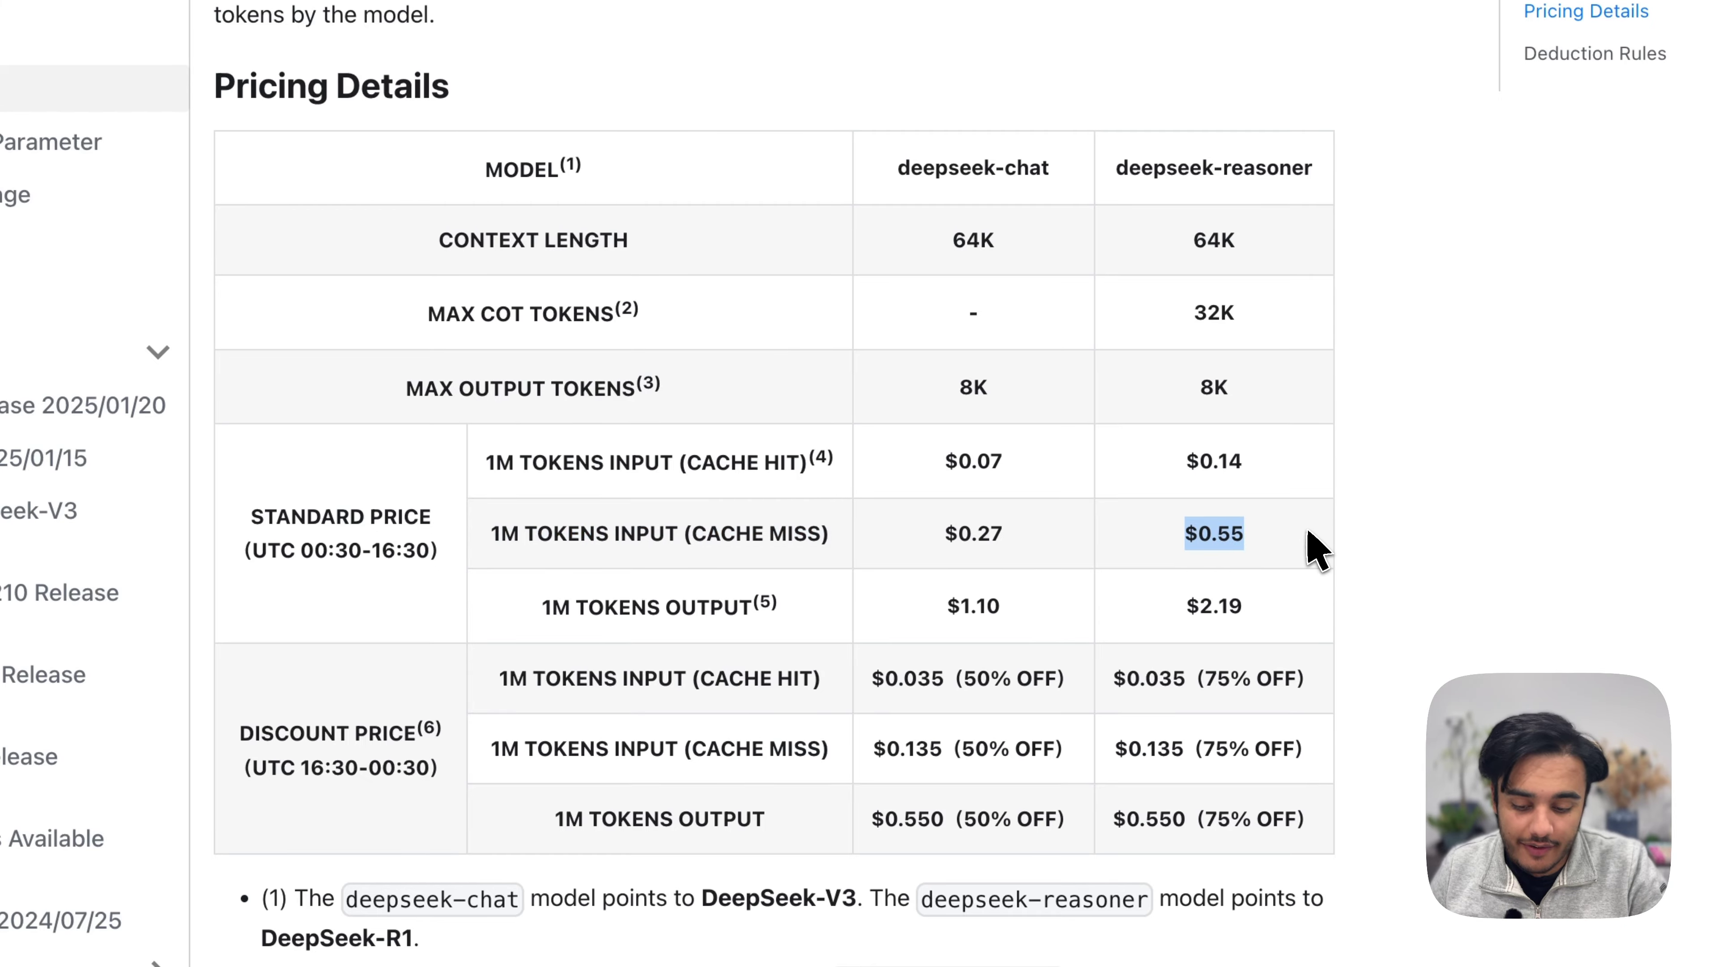
left_click_drag(539, 630, 745, 633)
left_click_drag(1184, 608, 1366, 605)
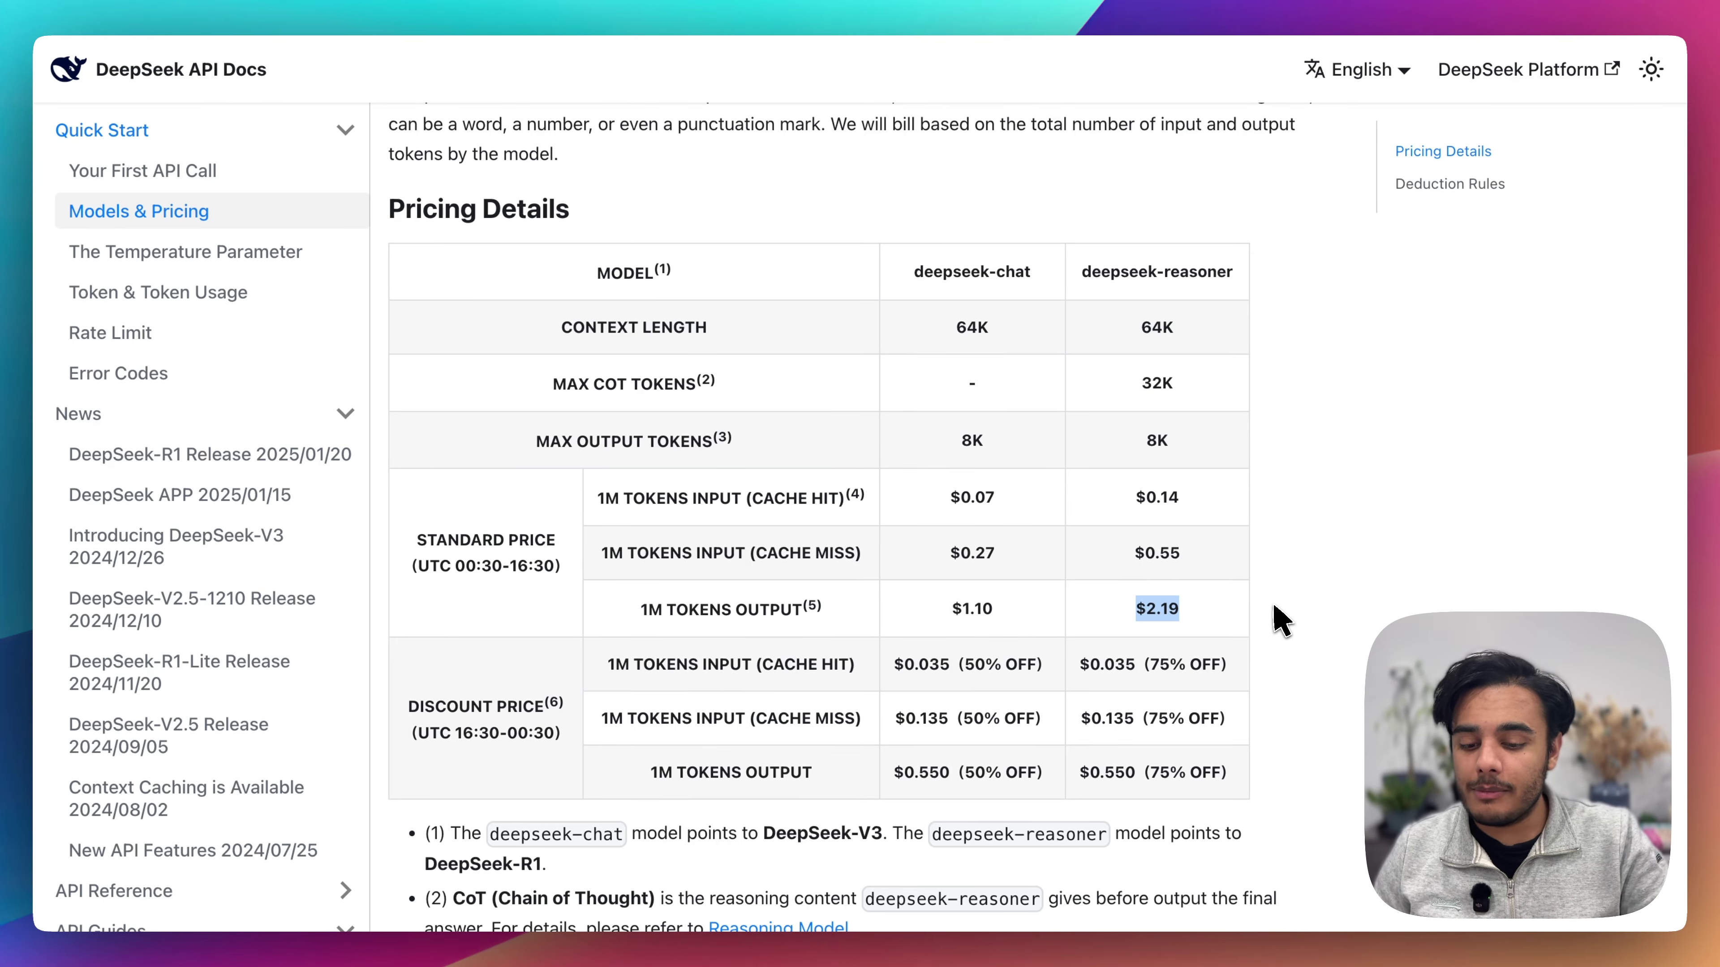
left_click_drag(640, 609, 839, 612)
left_click(1132, 608)
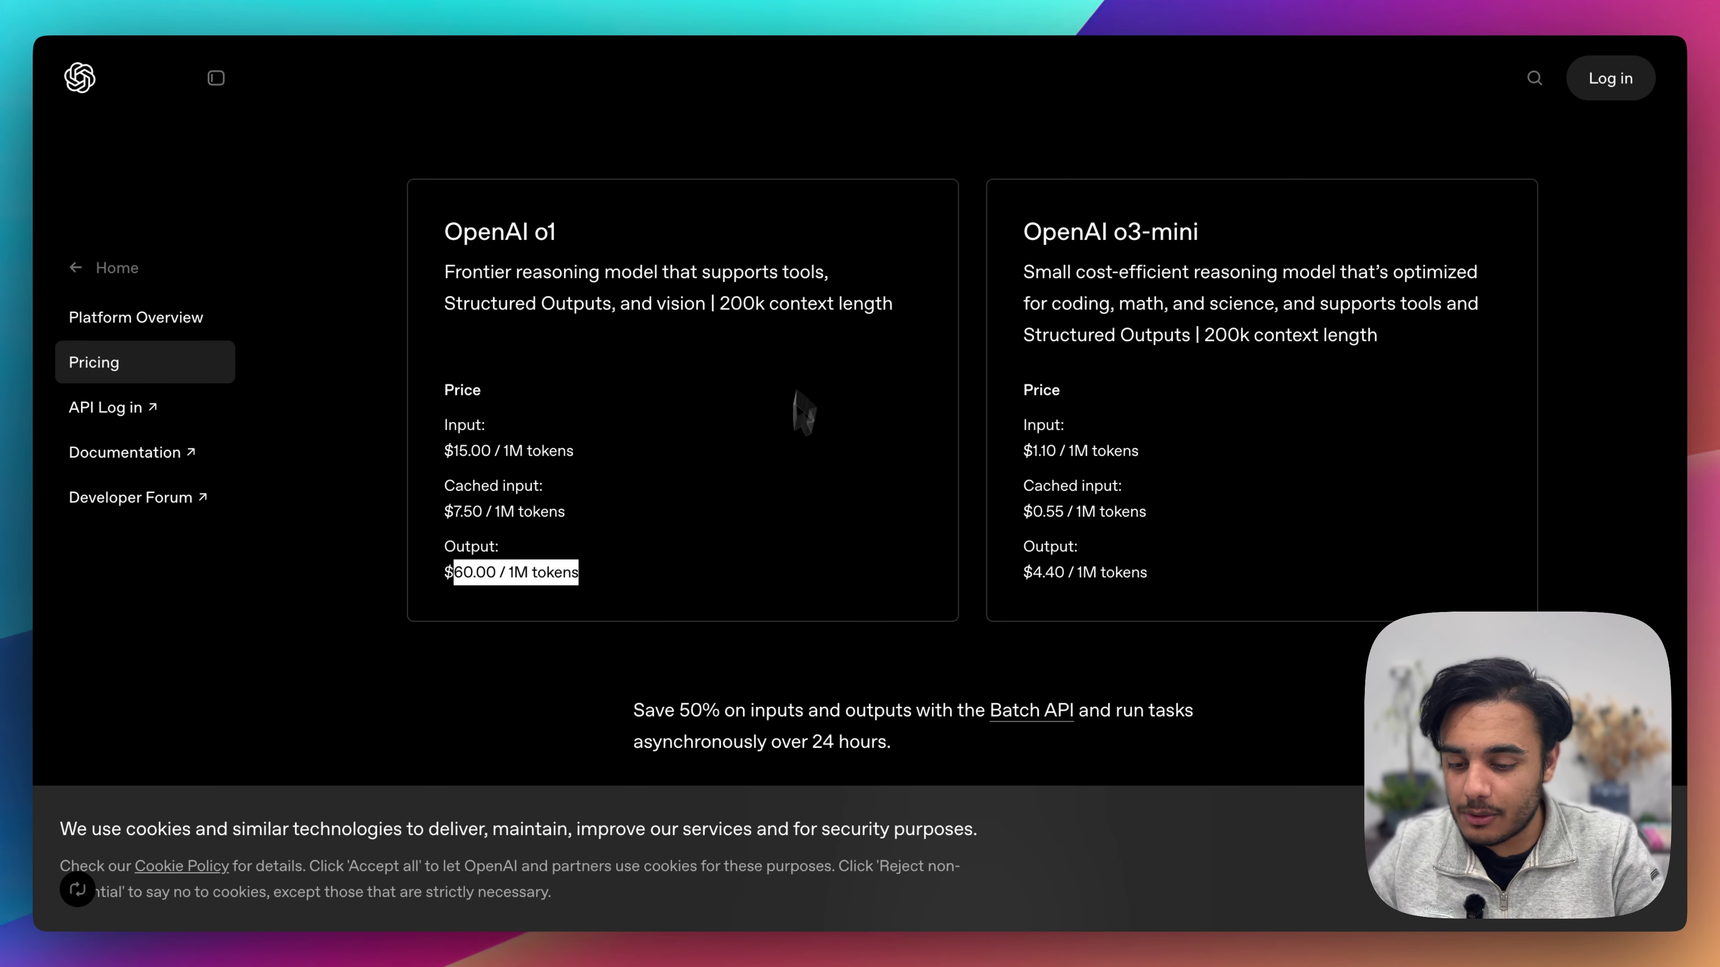
Step: Switch to the OpenAI pricing page and examine the OpenAI o1 input and output token prices
left_click(751, 480)
scroll(779, 501, "up", 1)
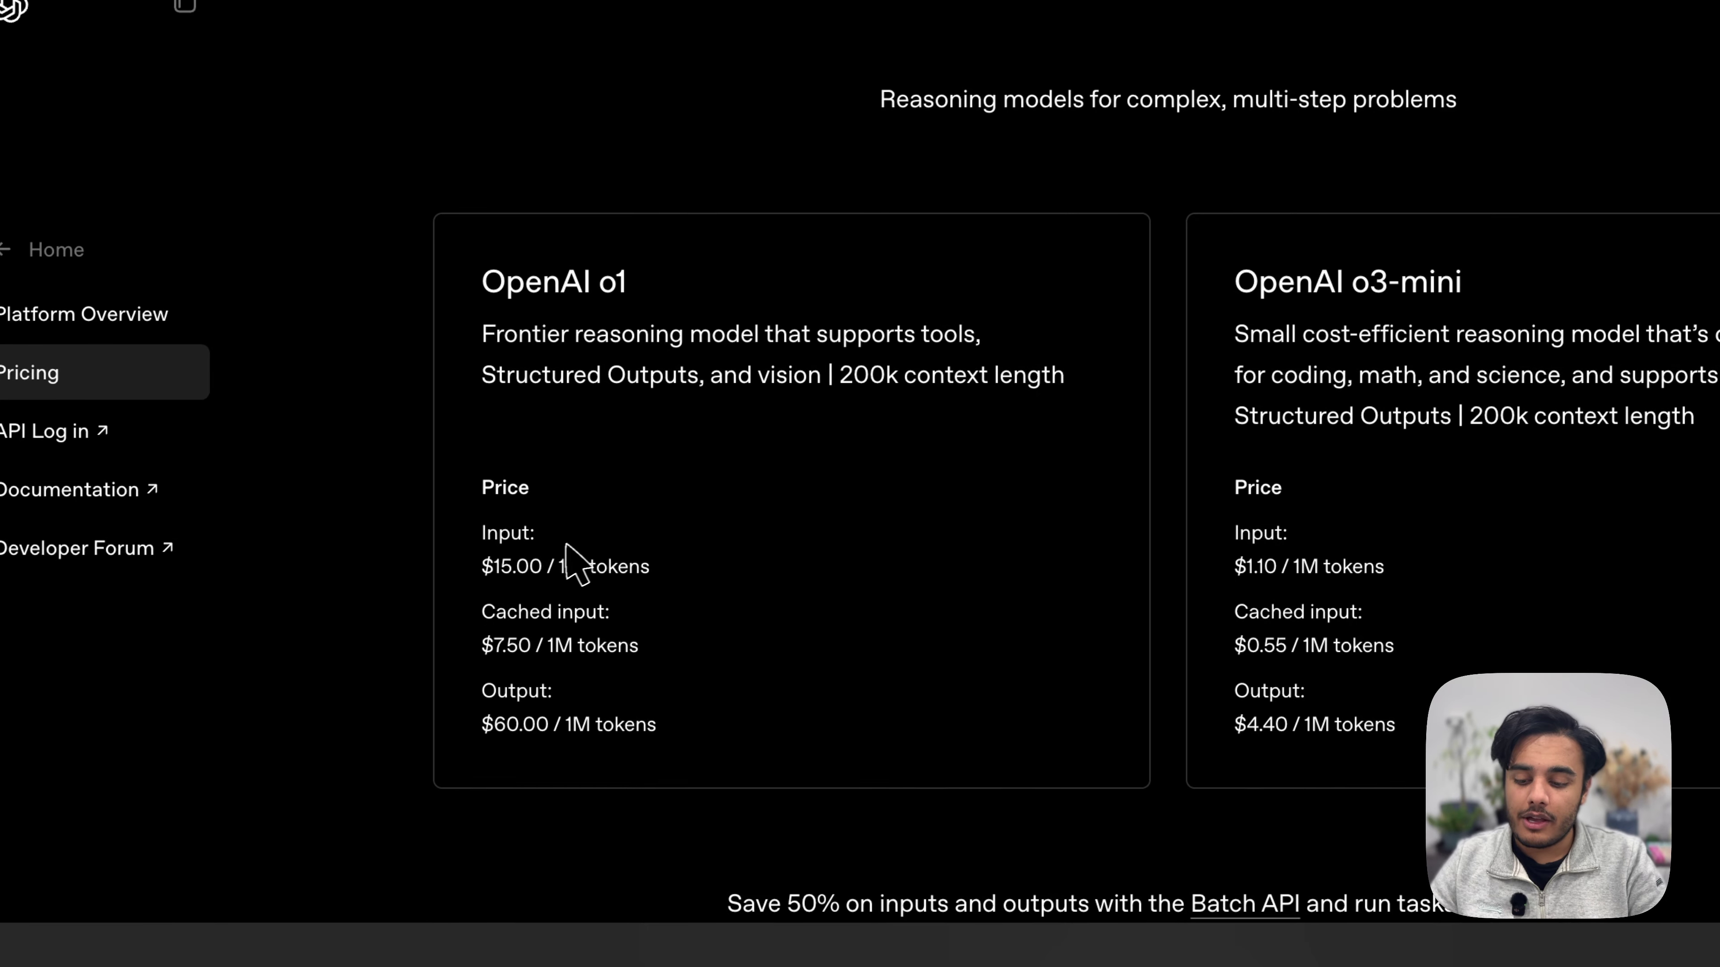
left_click_drag(491, 565, 630, 570)
left_click_drag(481, 724, 666, 731)
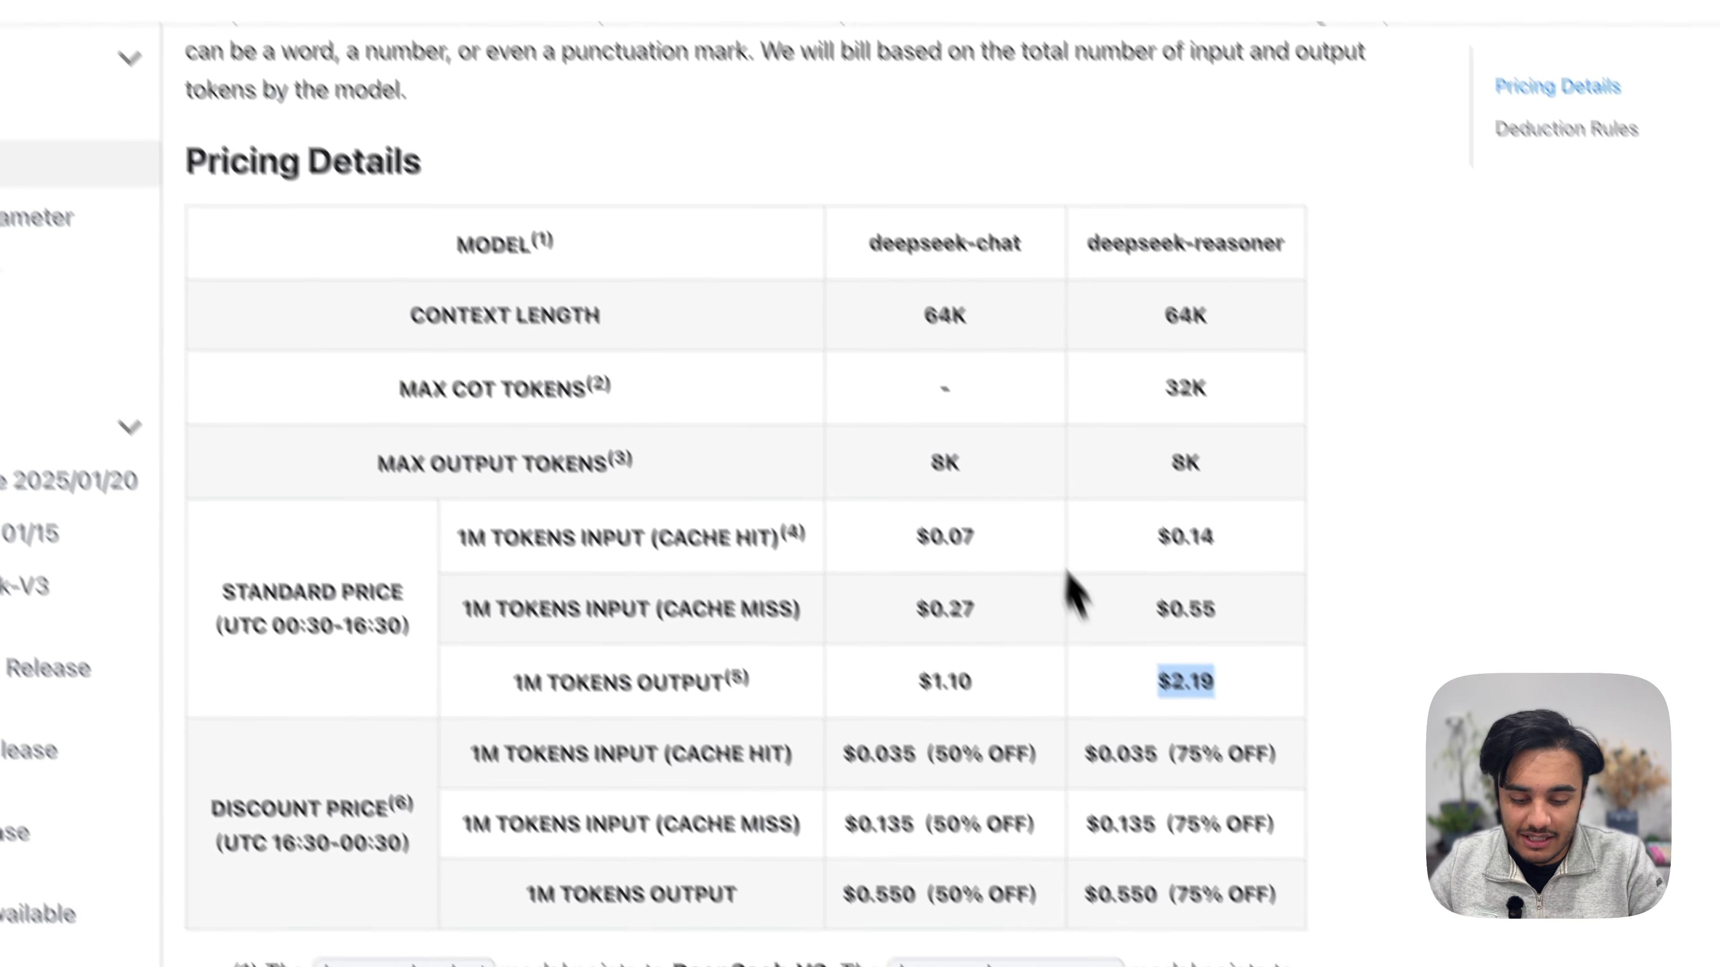
right_click(1520, 687)
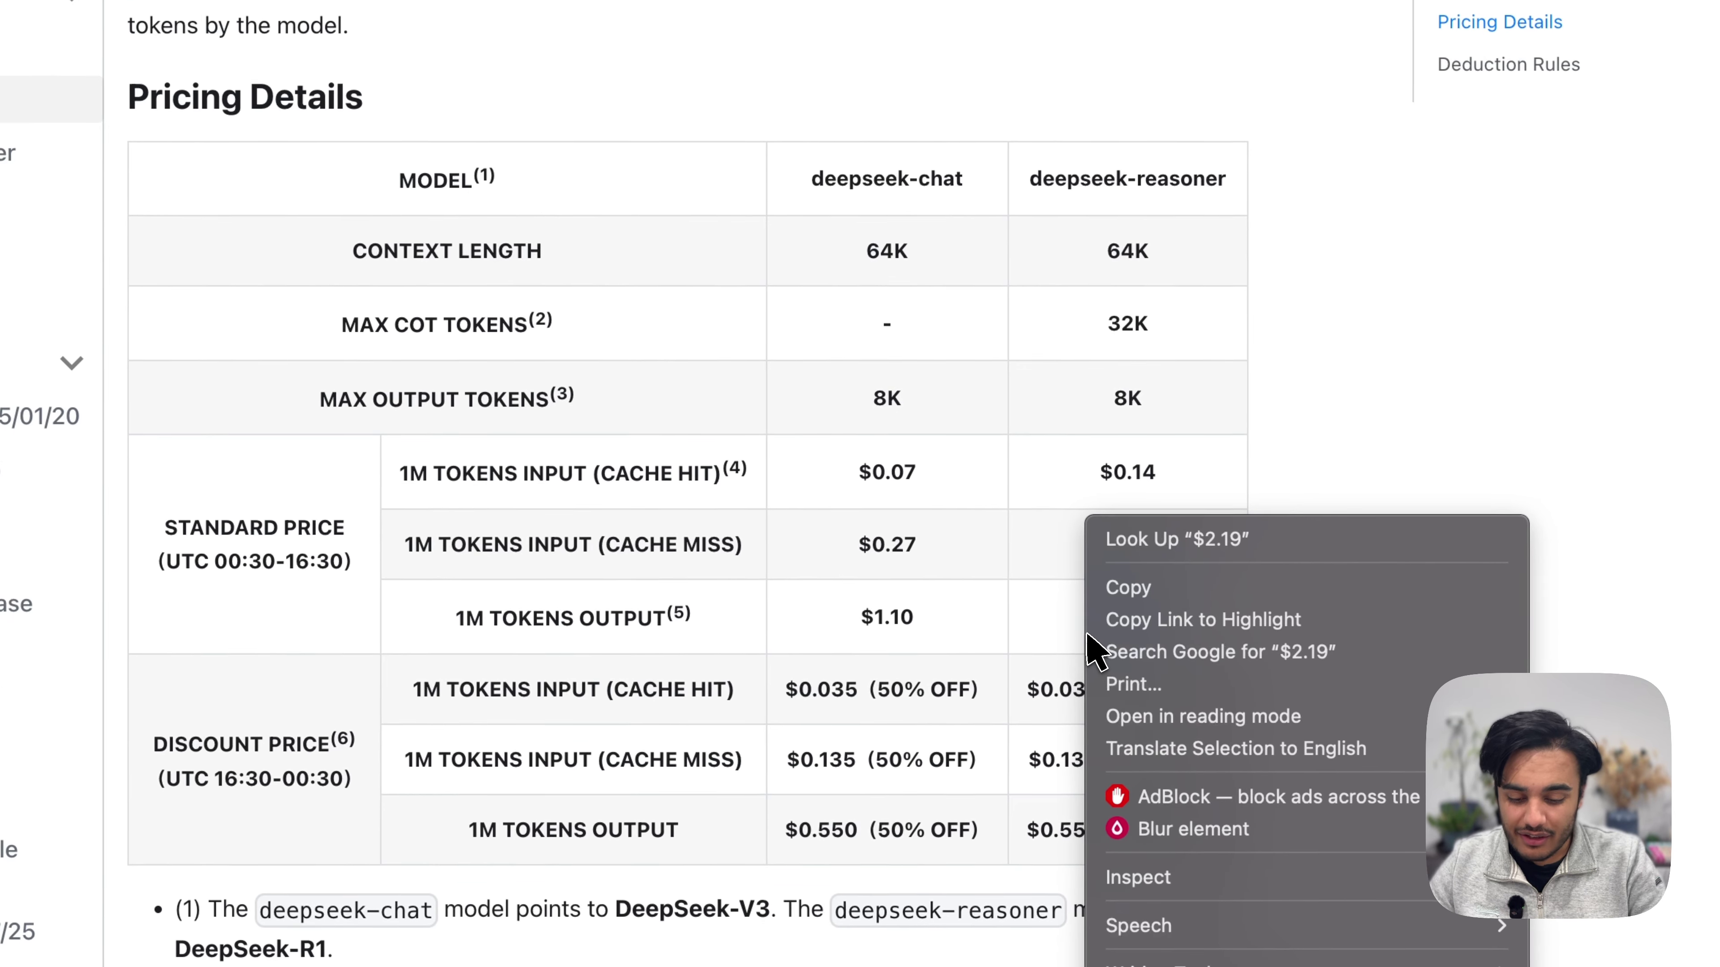
left_click(1053, 641)
left_click(1054, 640)
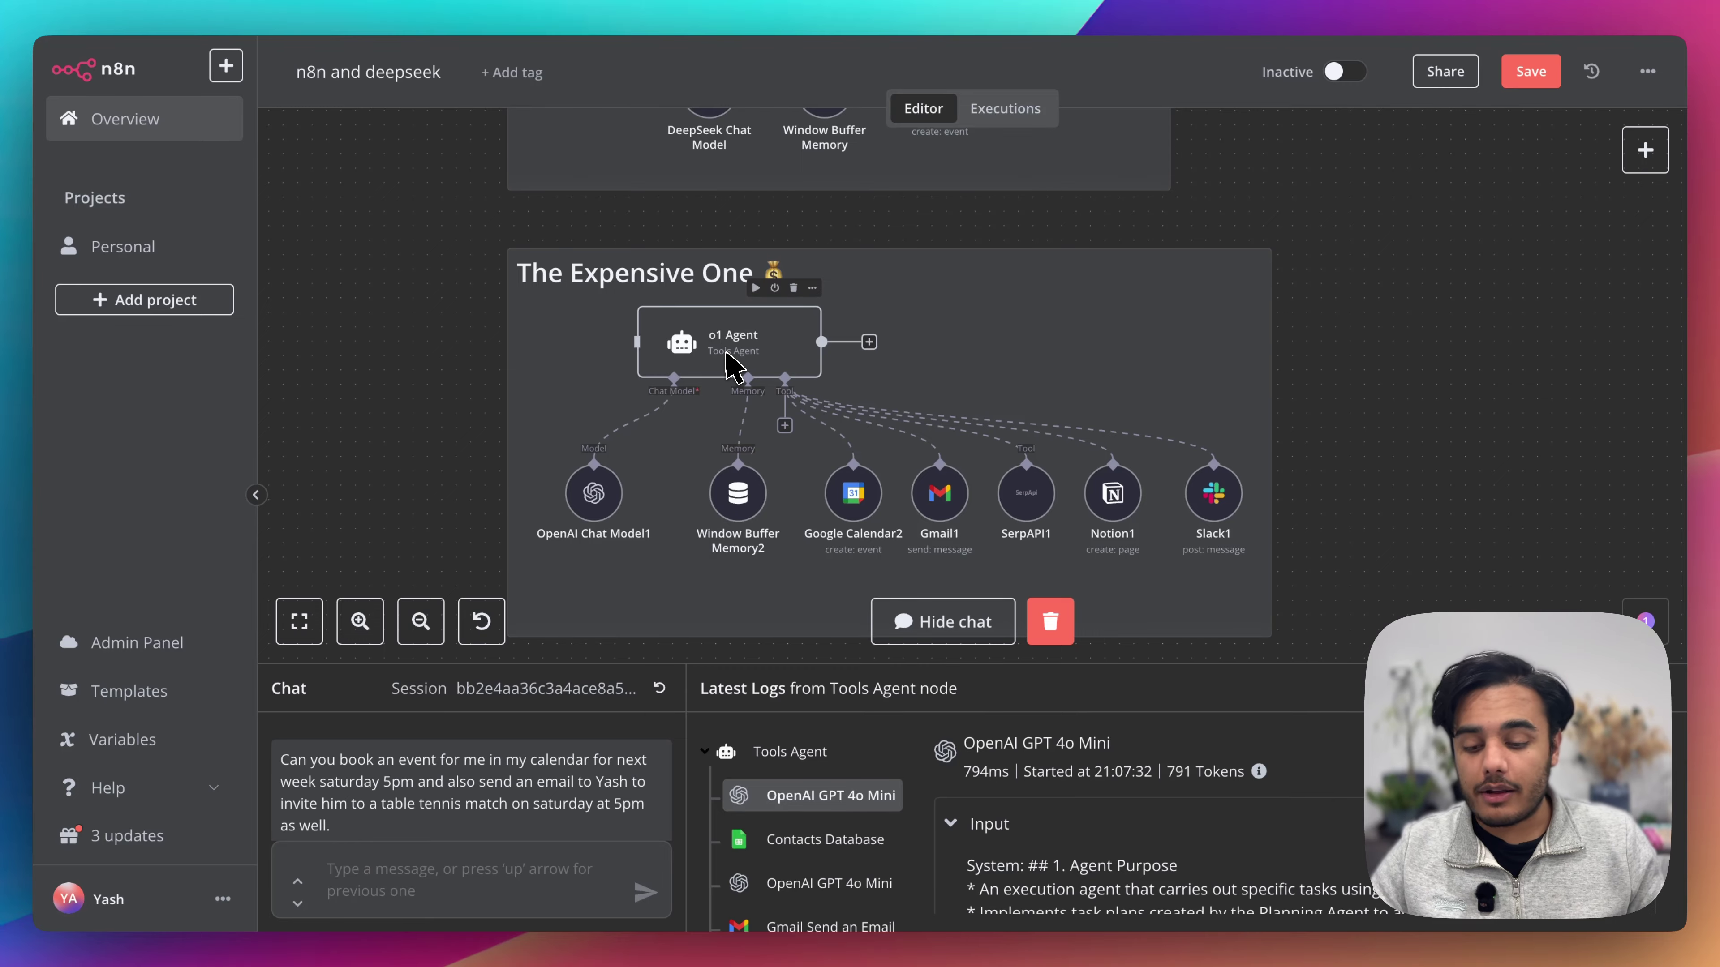
Step: Switch back to n8n and compare The Expensive One workflow with the two-agent Deepseek Integration workflow
scroll(733, 366, "down", 10)
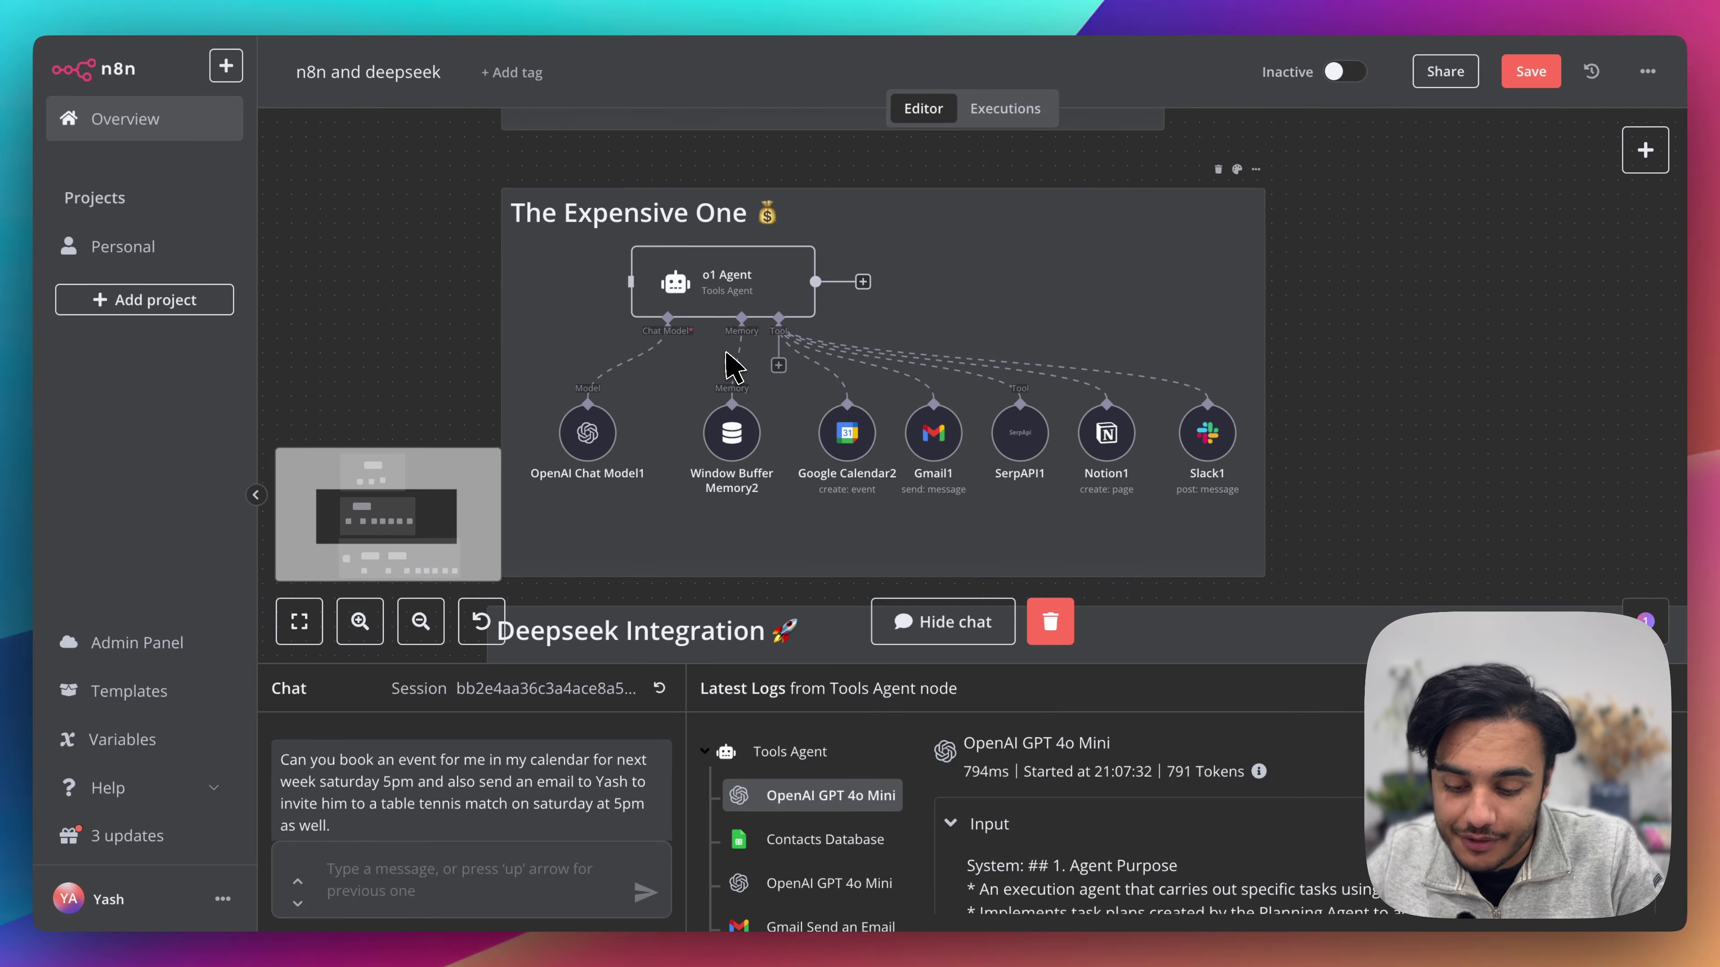
scroll(726, 353, "down", 3)
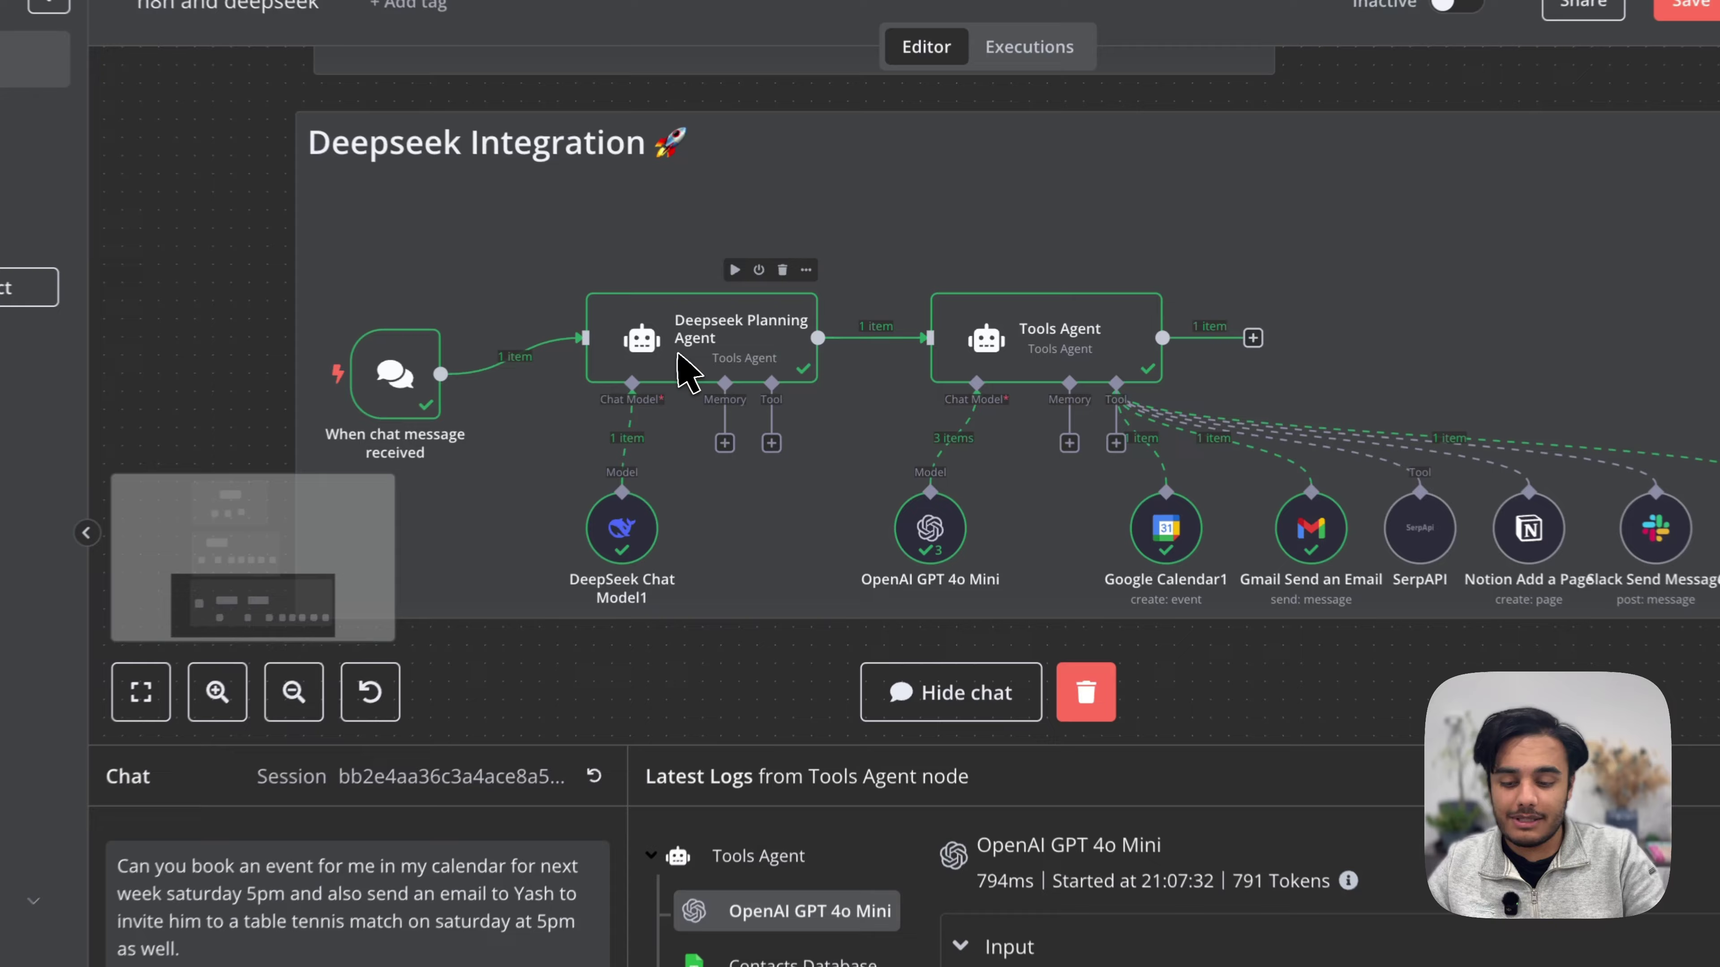
scroll(679, 357, "up", 10)
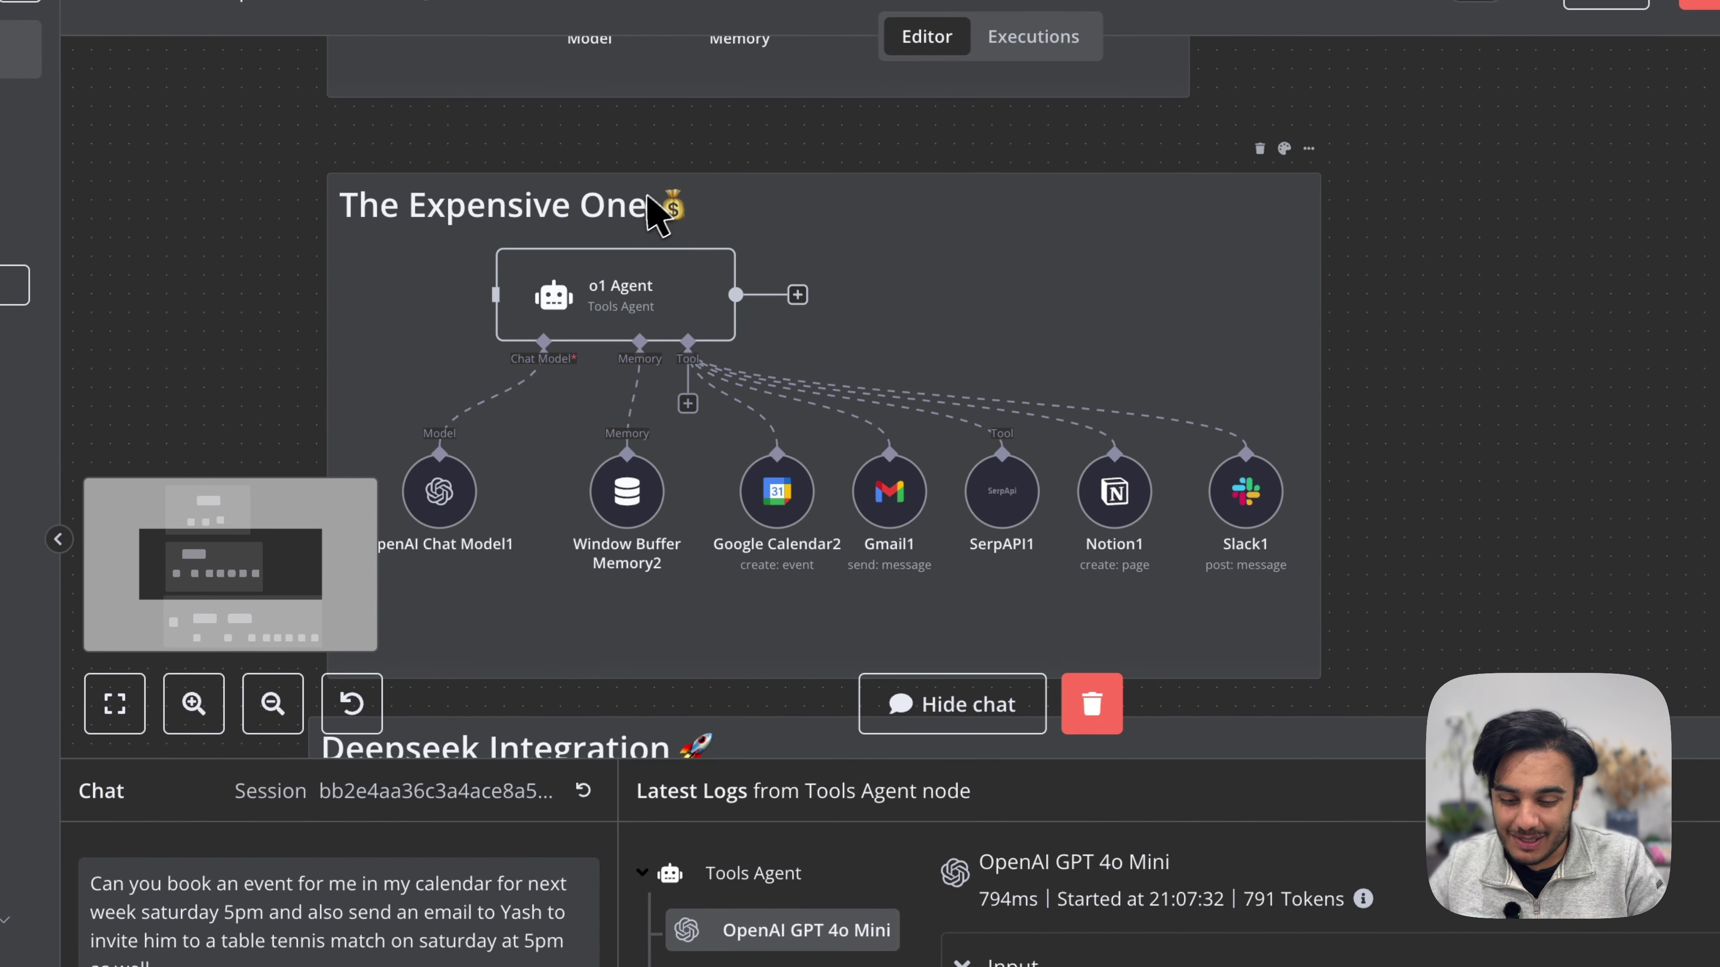
scroll(788, 355, "down", 5)
scroll(783, 353, "down", 5)
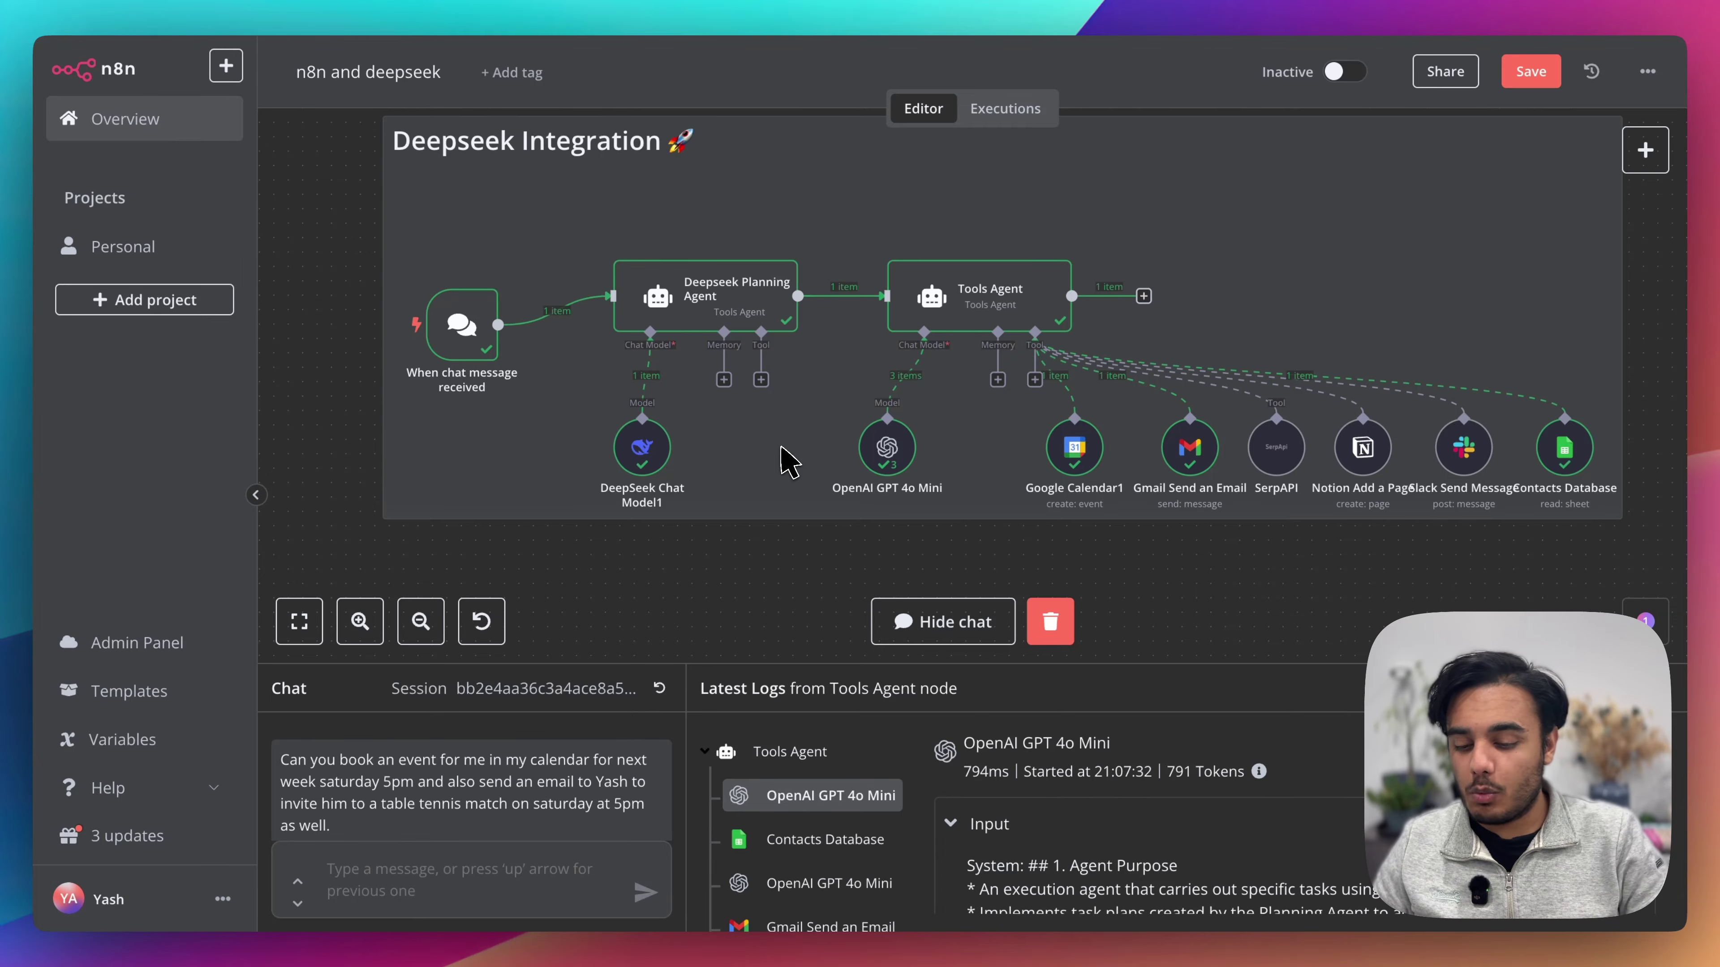
Step: Examine the chat trigger and the DeepSeek and OpenAI GPT 4o Mini model nodes of the Deepseek Integration workflow
mouse_move(640, 442)
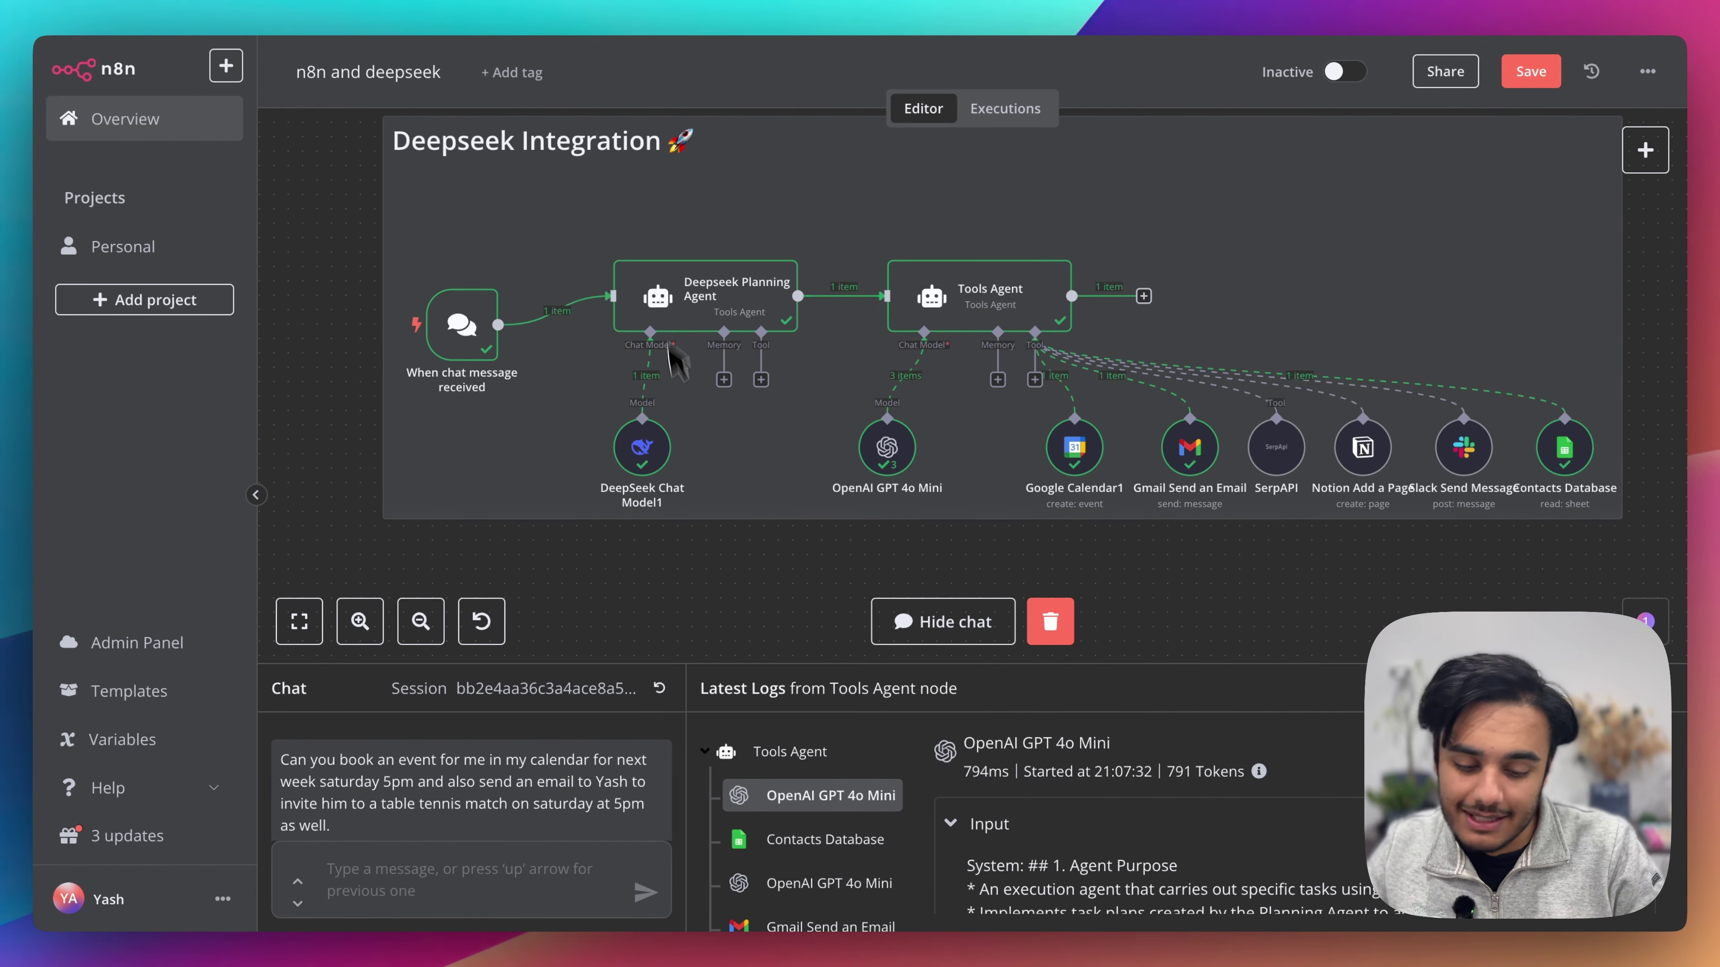
mouse_move(910, 450)
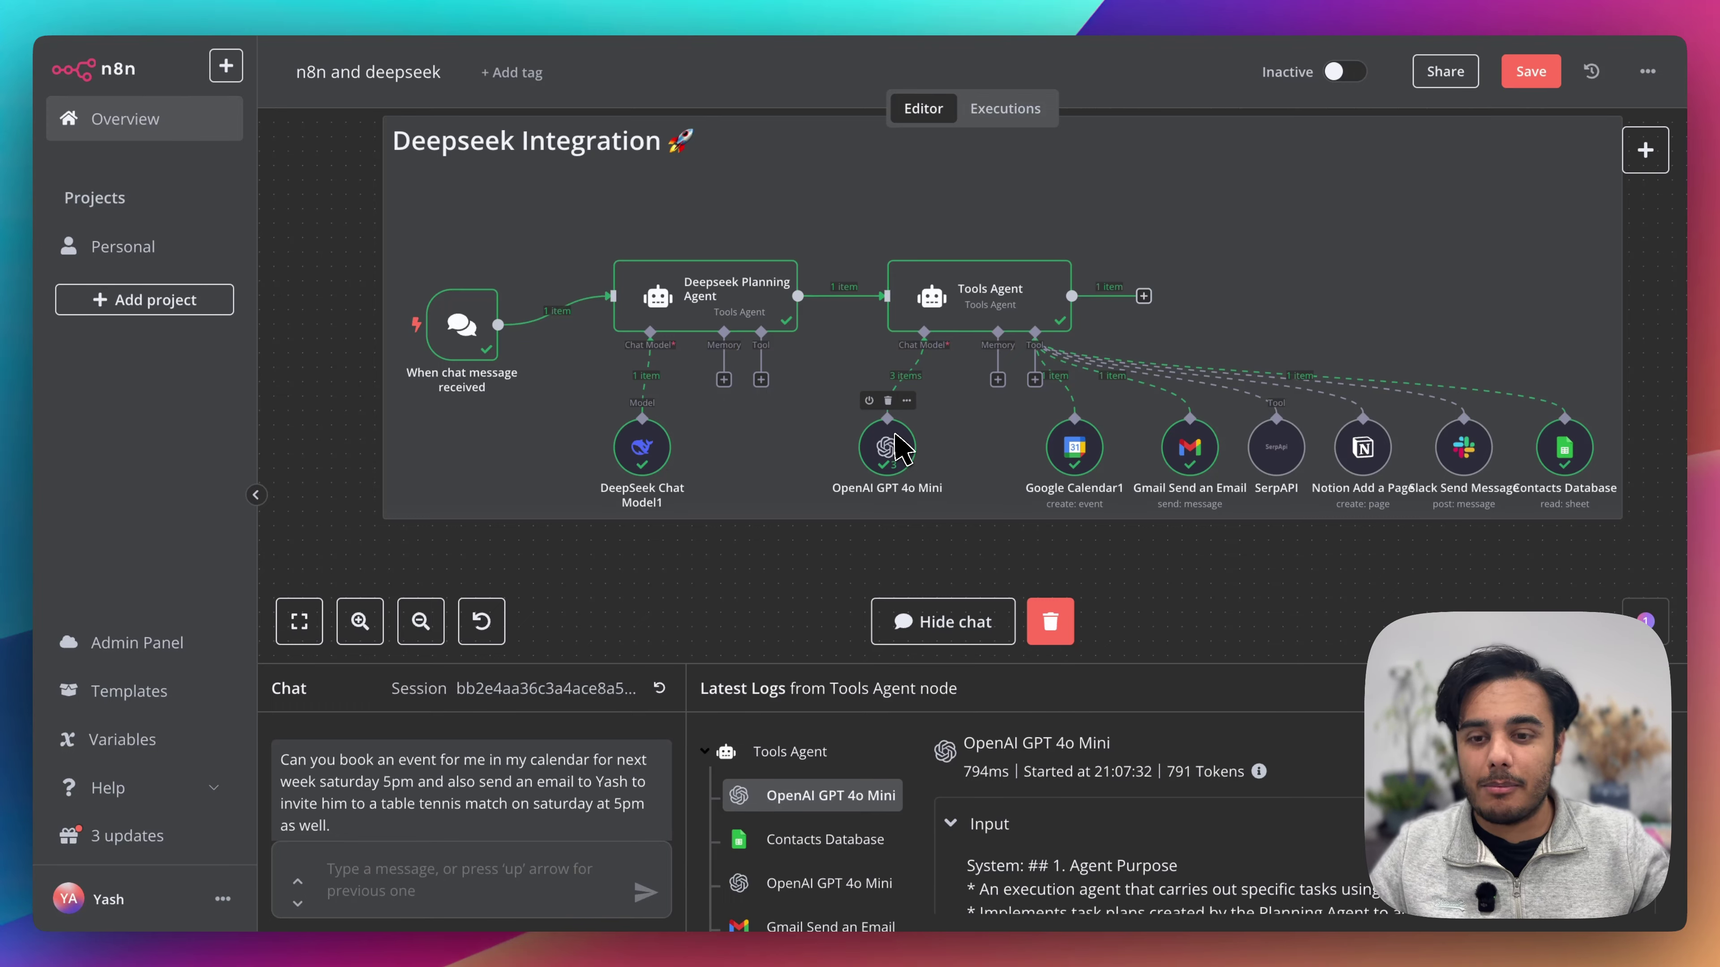
scroll(807, 555, "down", 1)
mouse_move(448, 291)
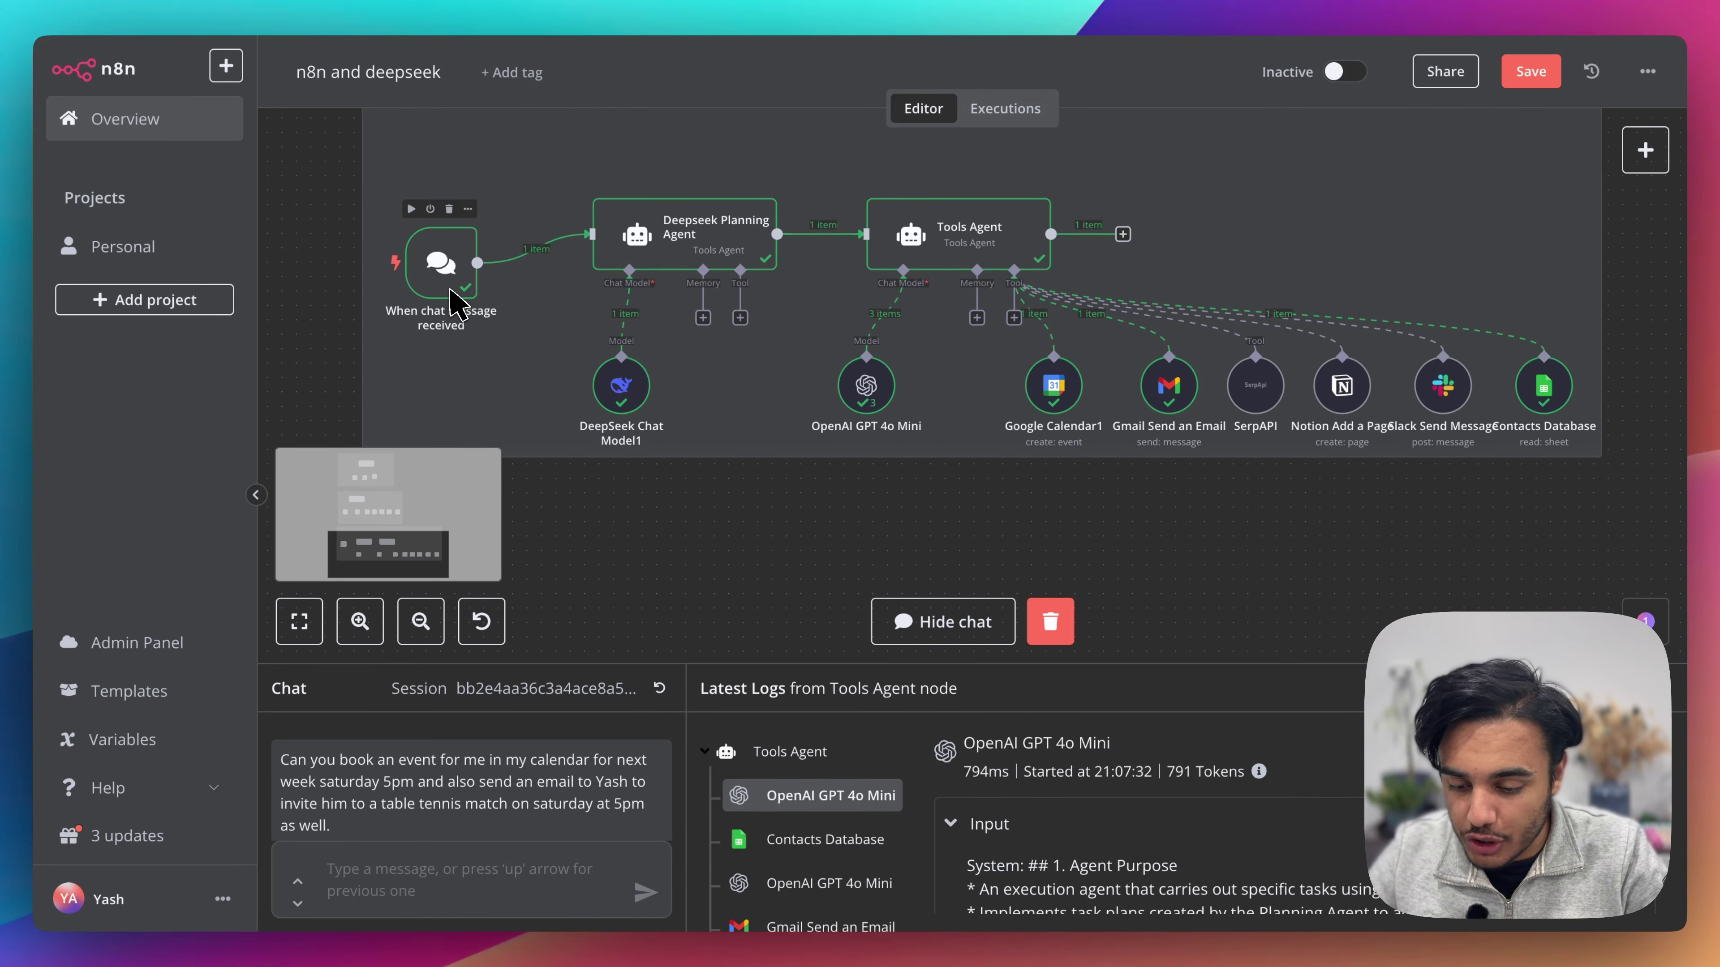
scroll(550, 247, "up", 1)
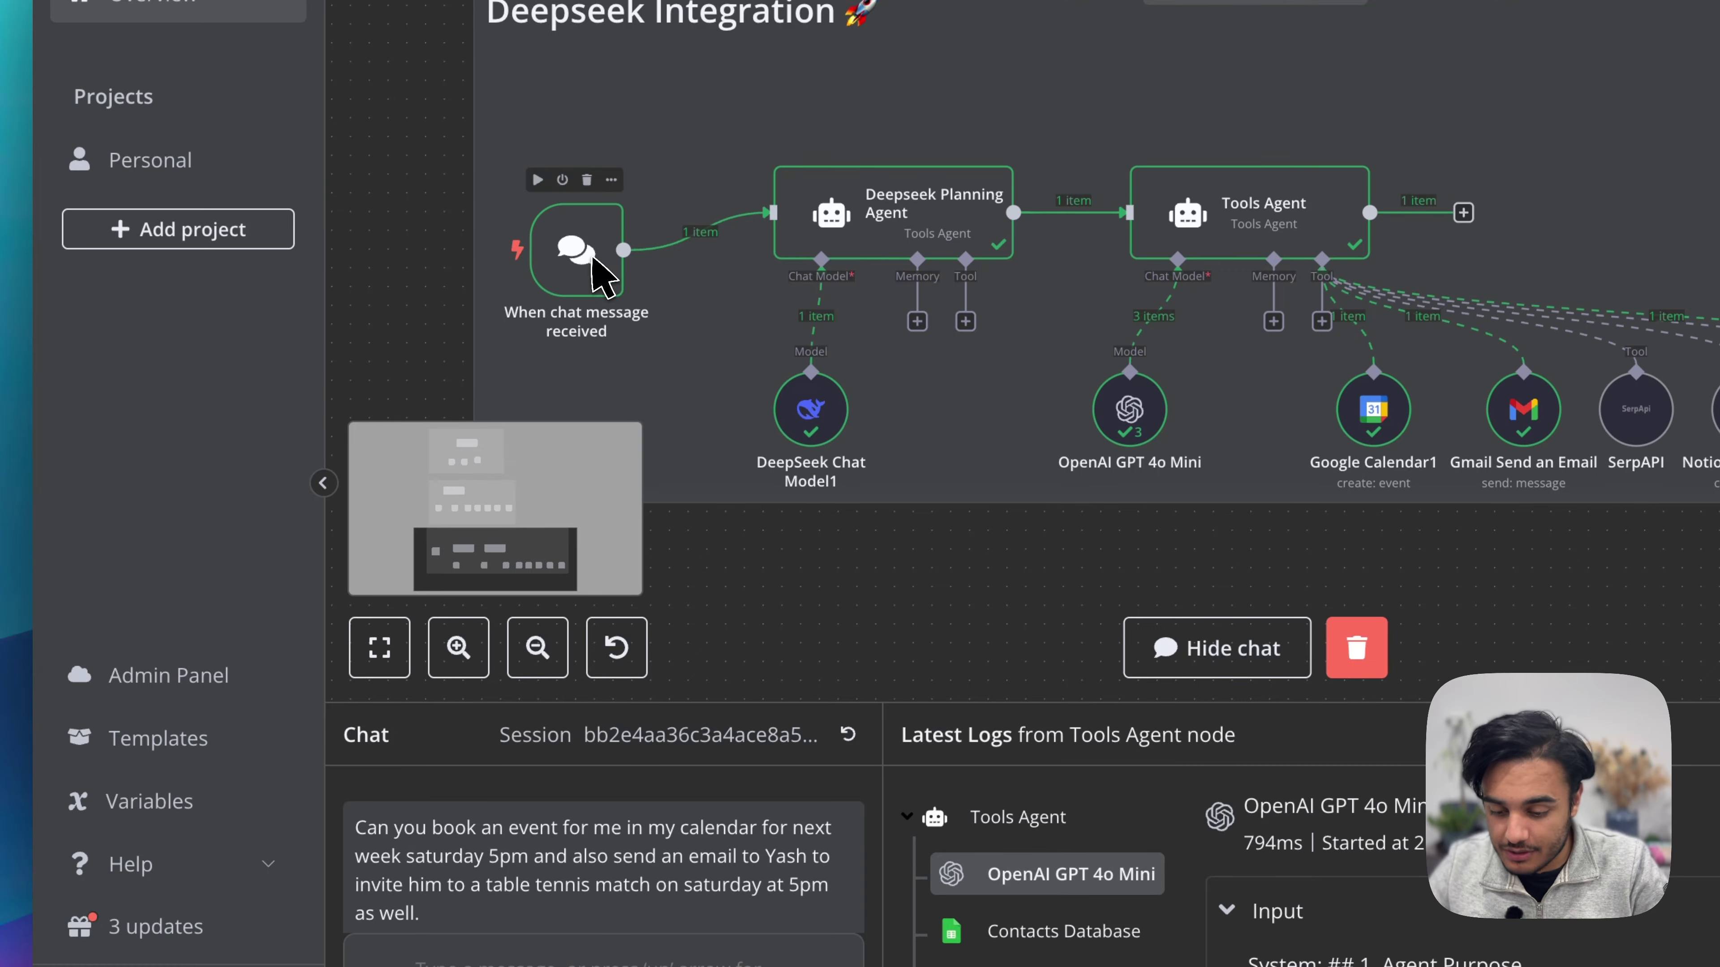
left_click(595, 962)
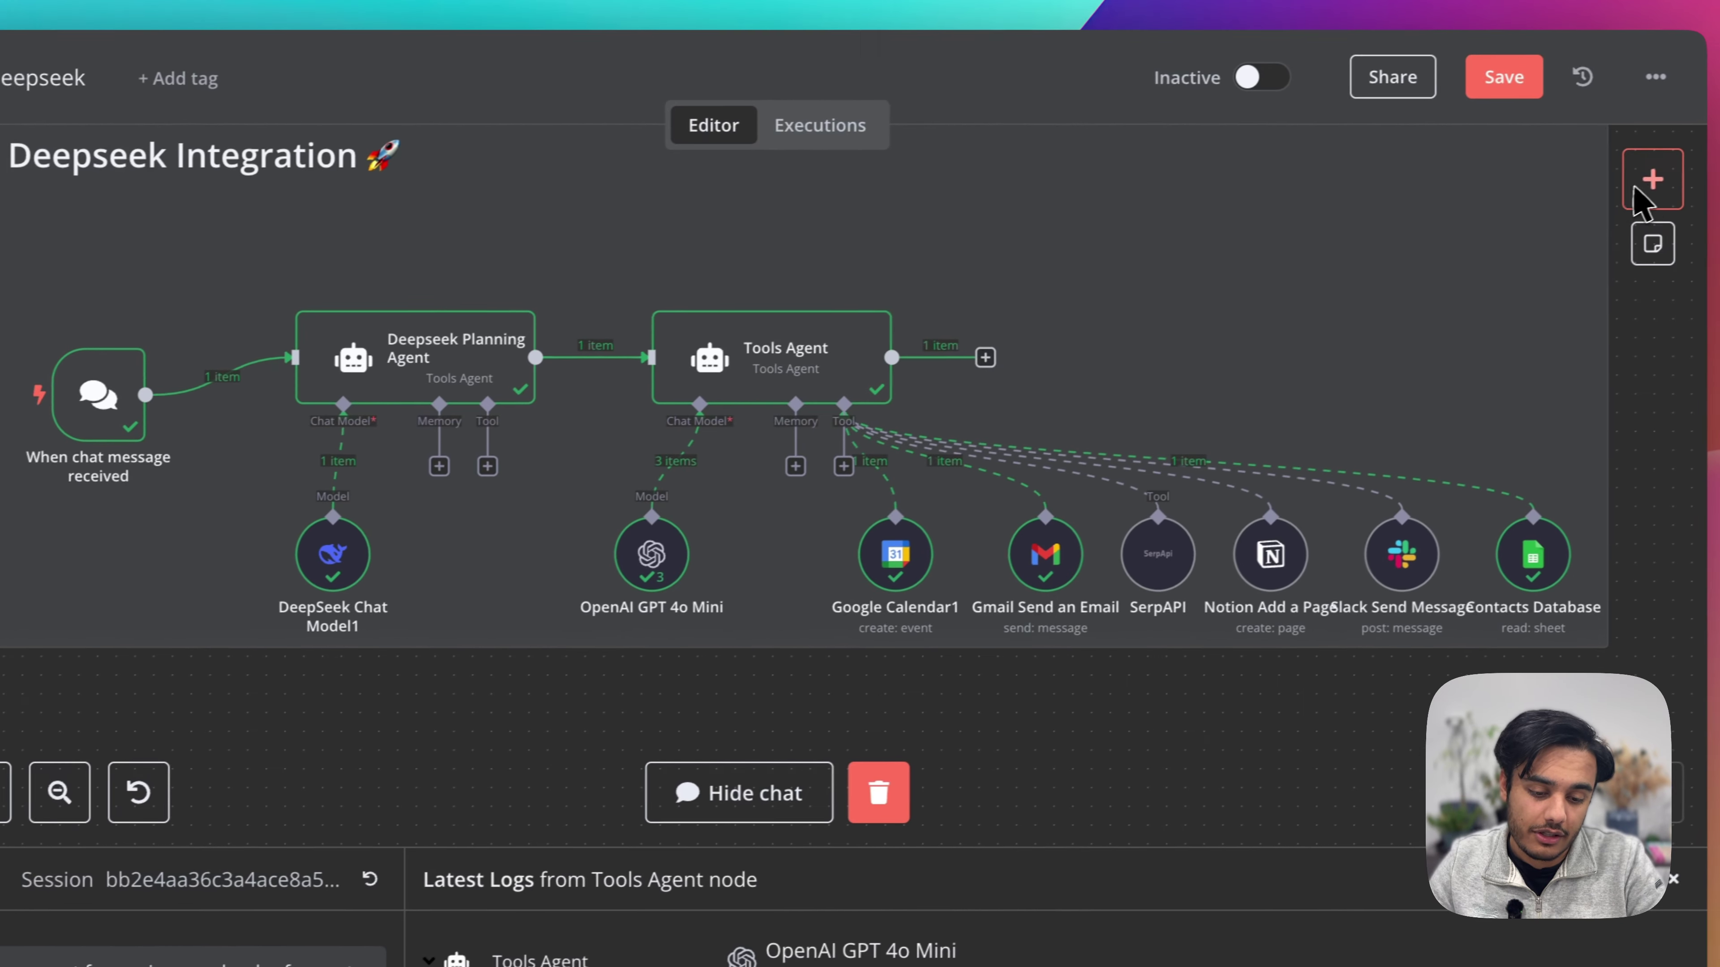
Step: Search the node library for "chat" to locate the Chat Trigger, and close the search
left_click(1646, 180)
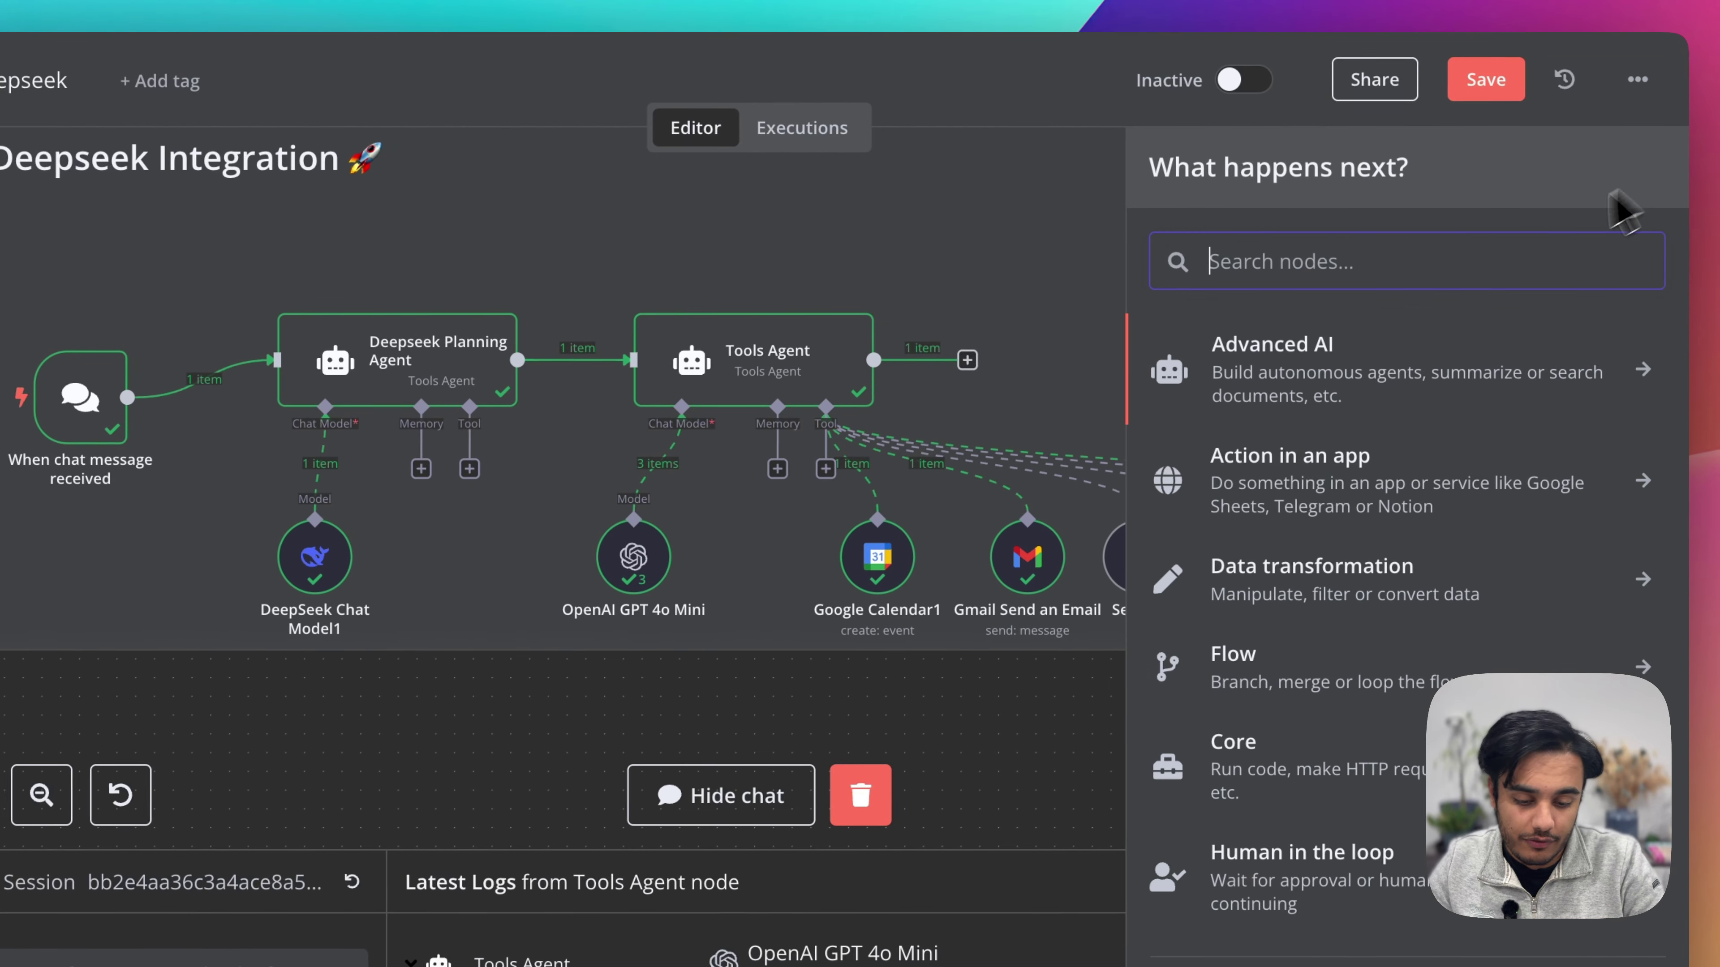
type("chat")
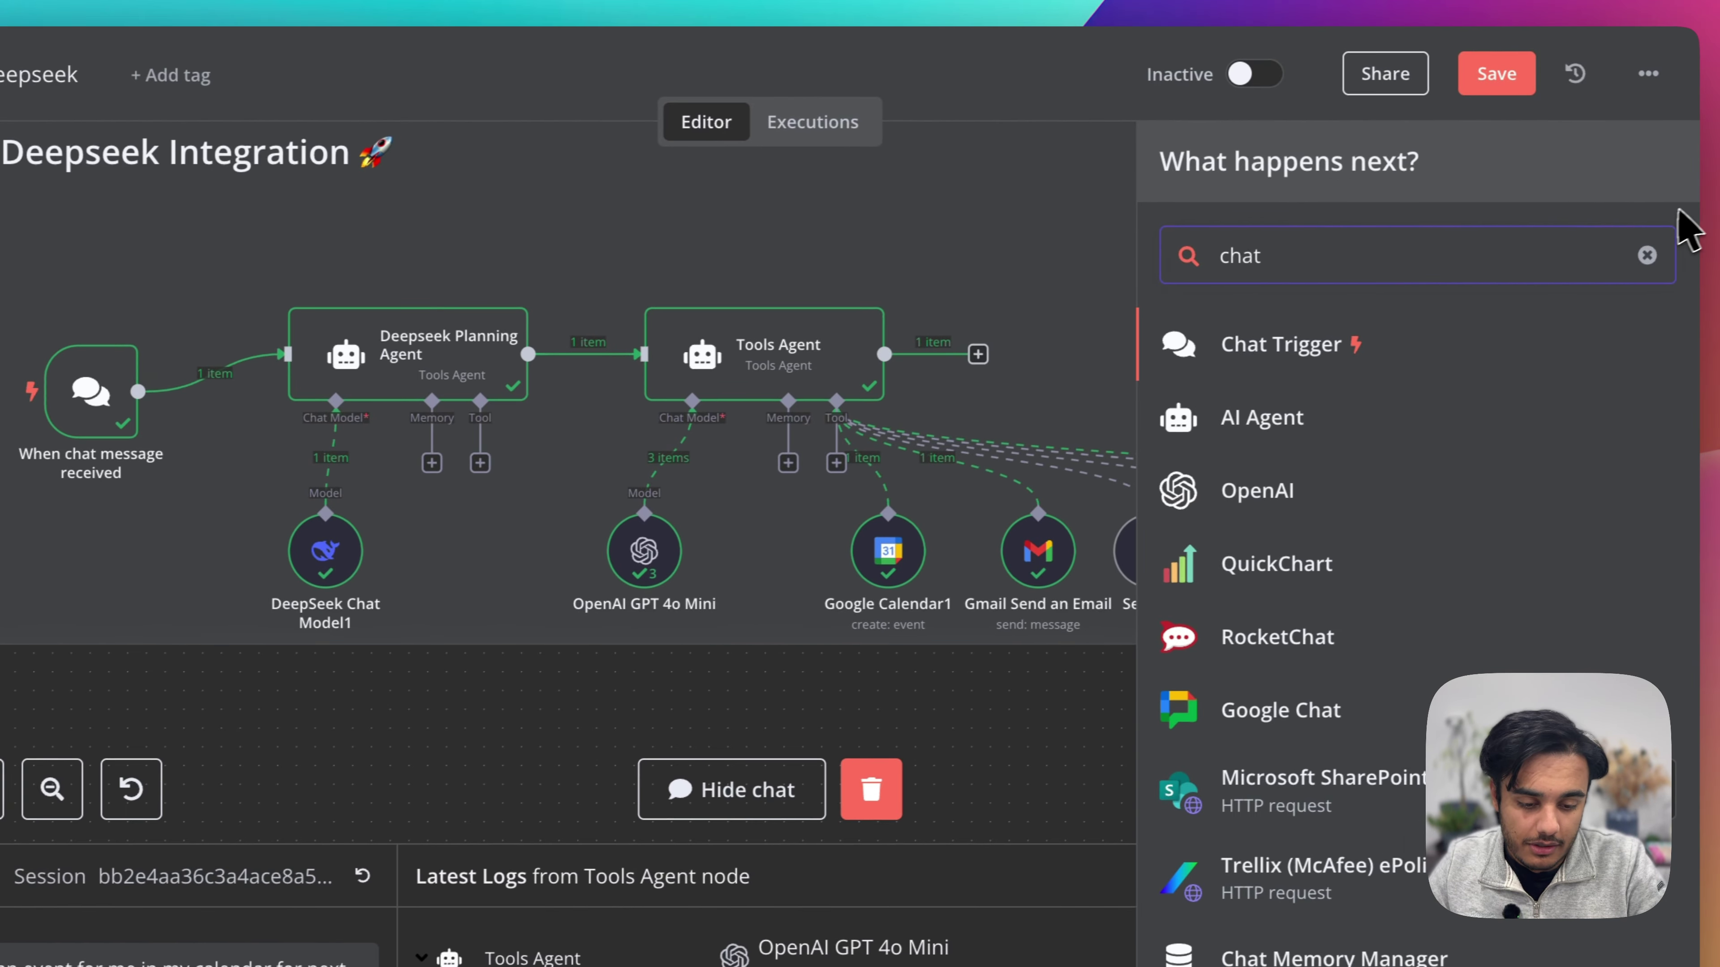
left_click(1647, 255)
key("Escape")
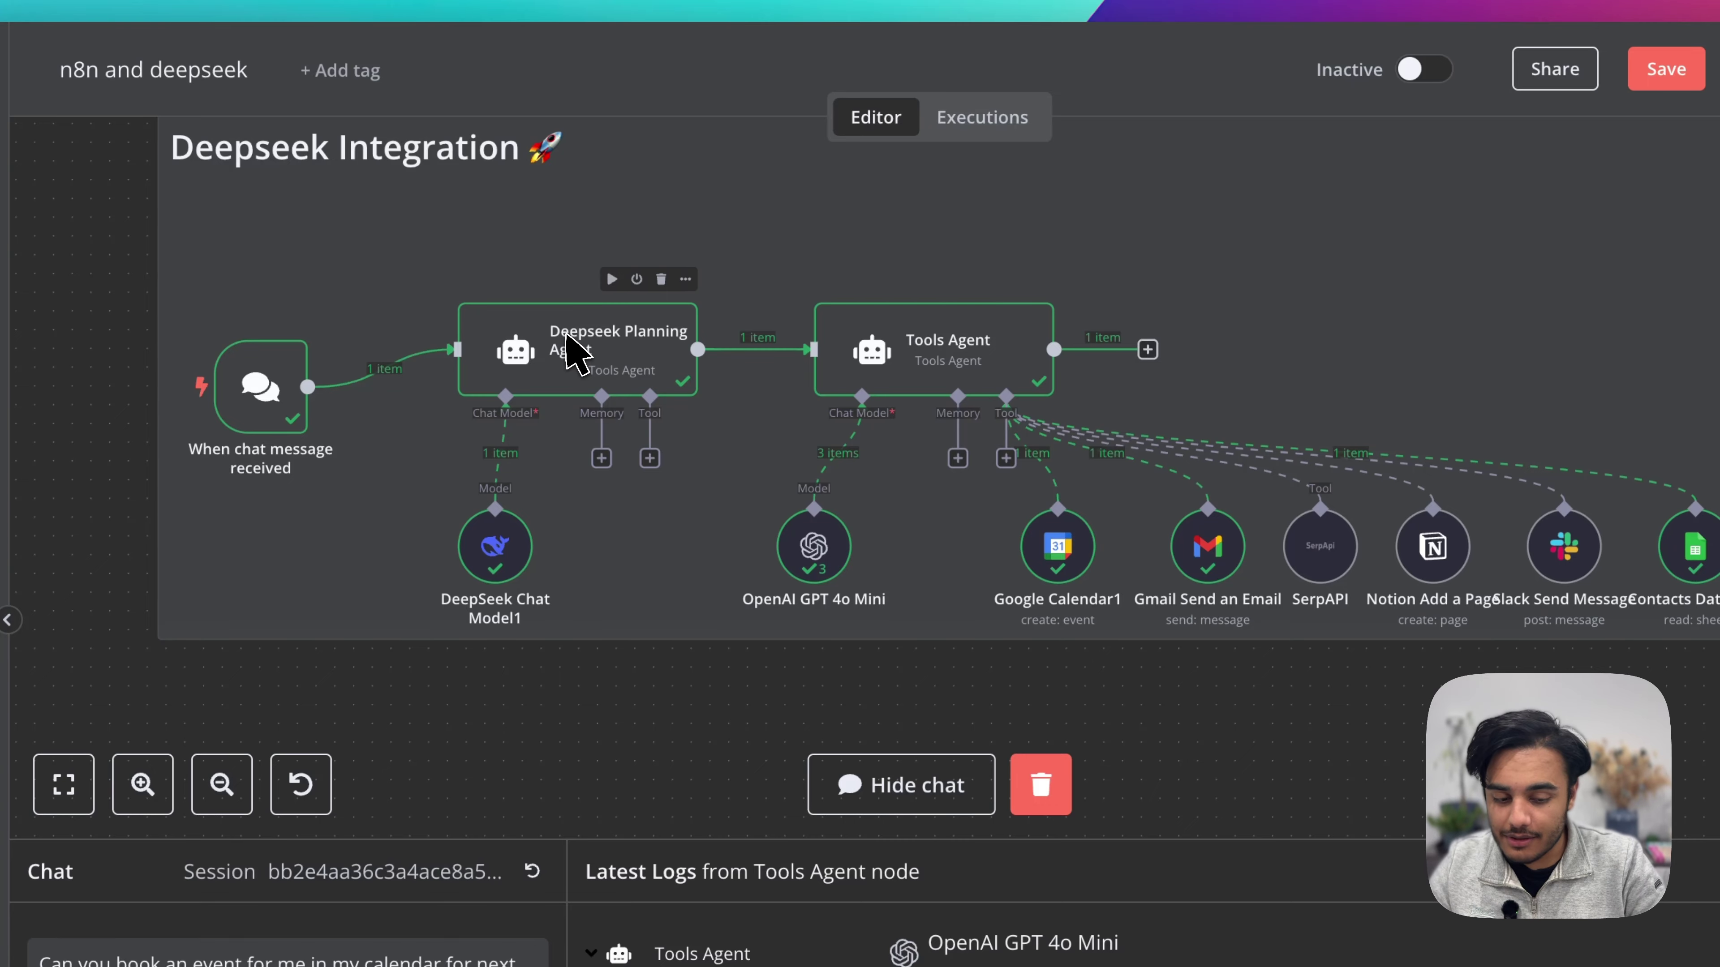
Step: Search the node library for "ai agent" to locate the AI Agent node
left_click(1651, 198)
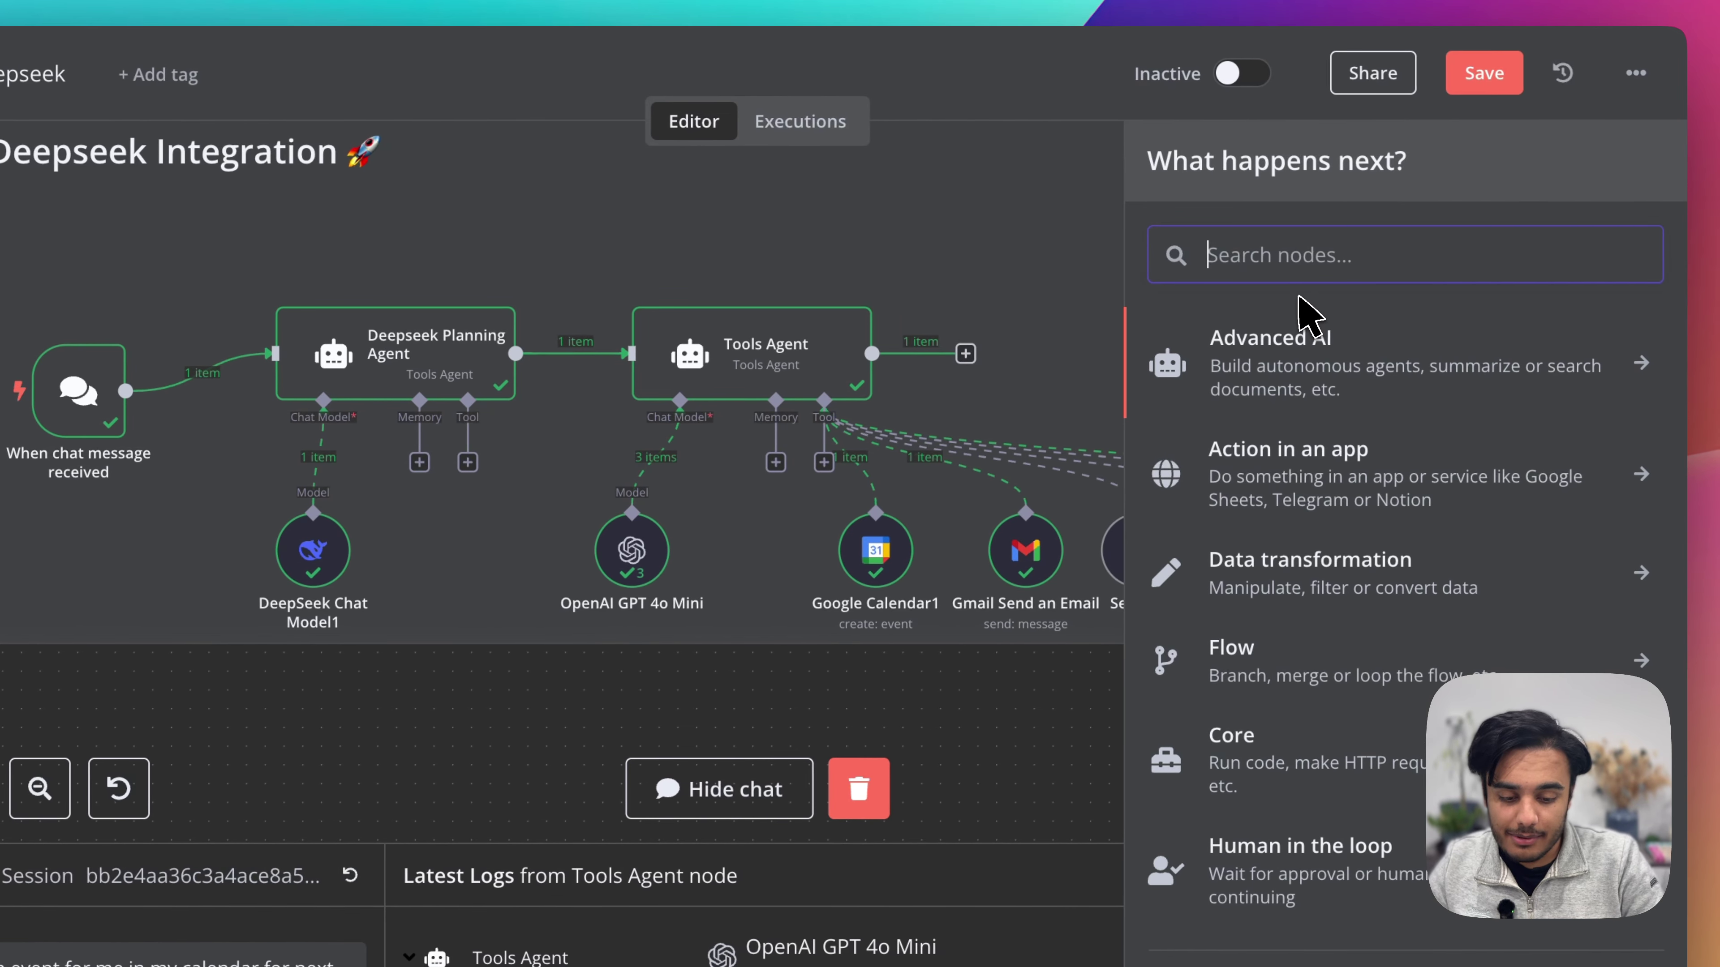
type("ai agent")
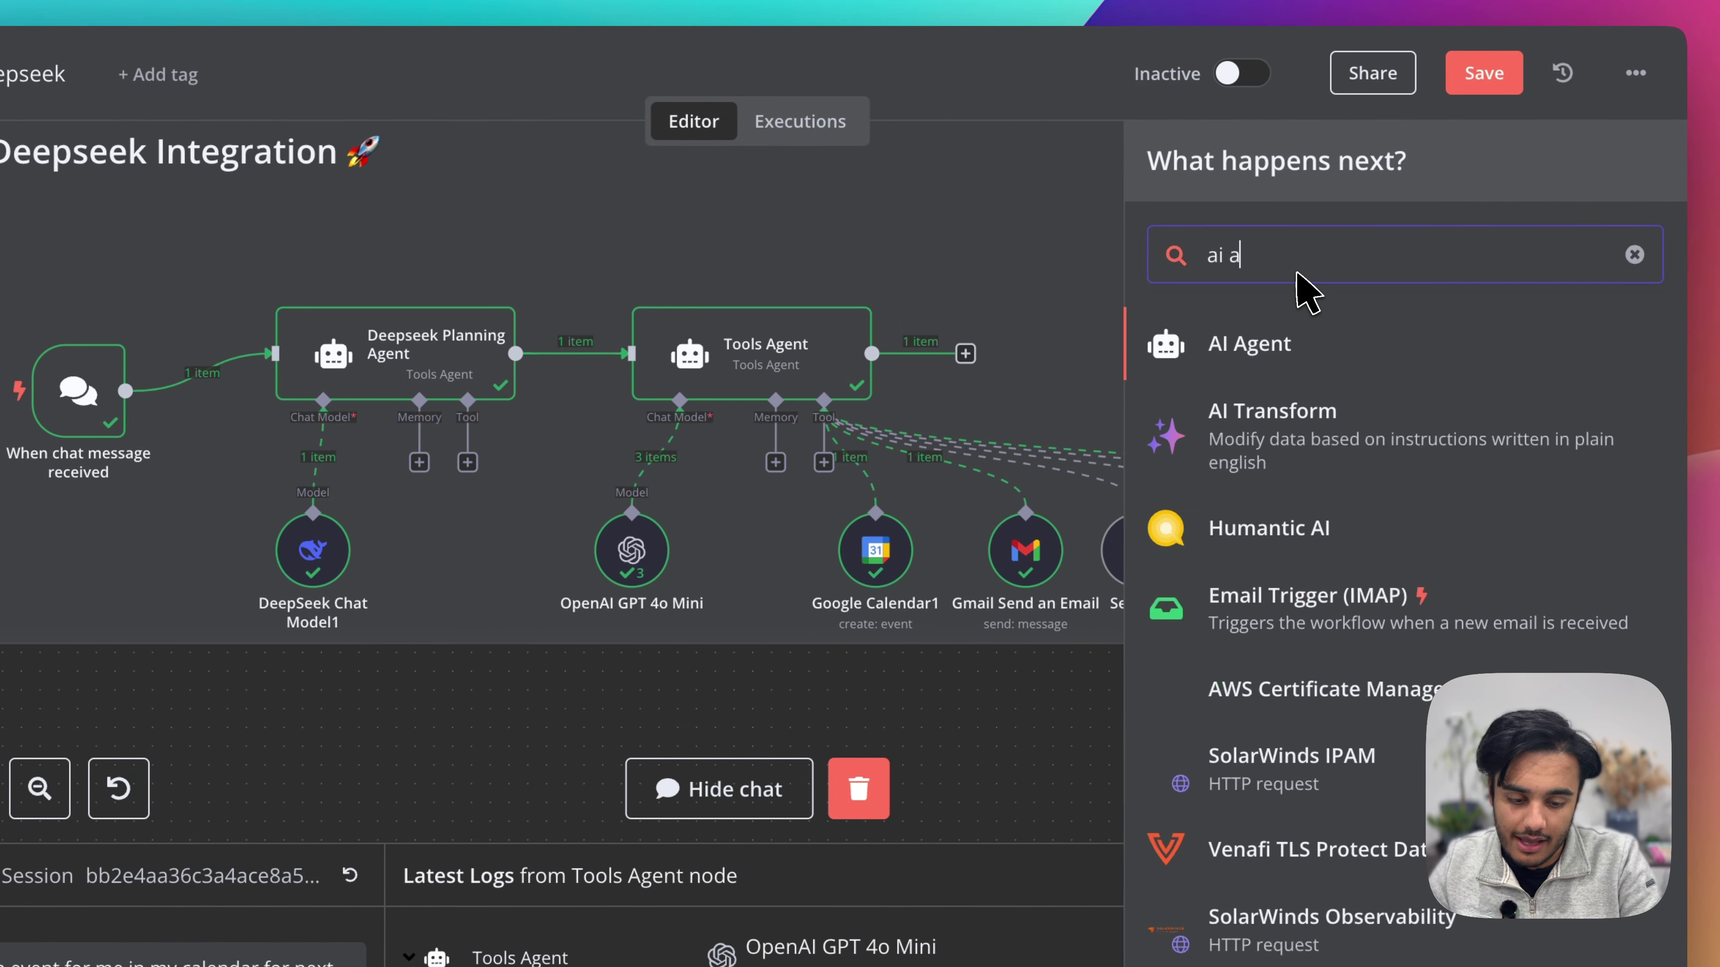
left_click(1245, 353)
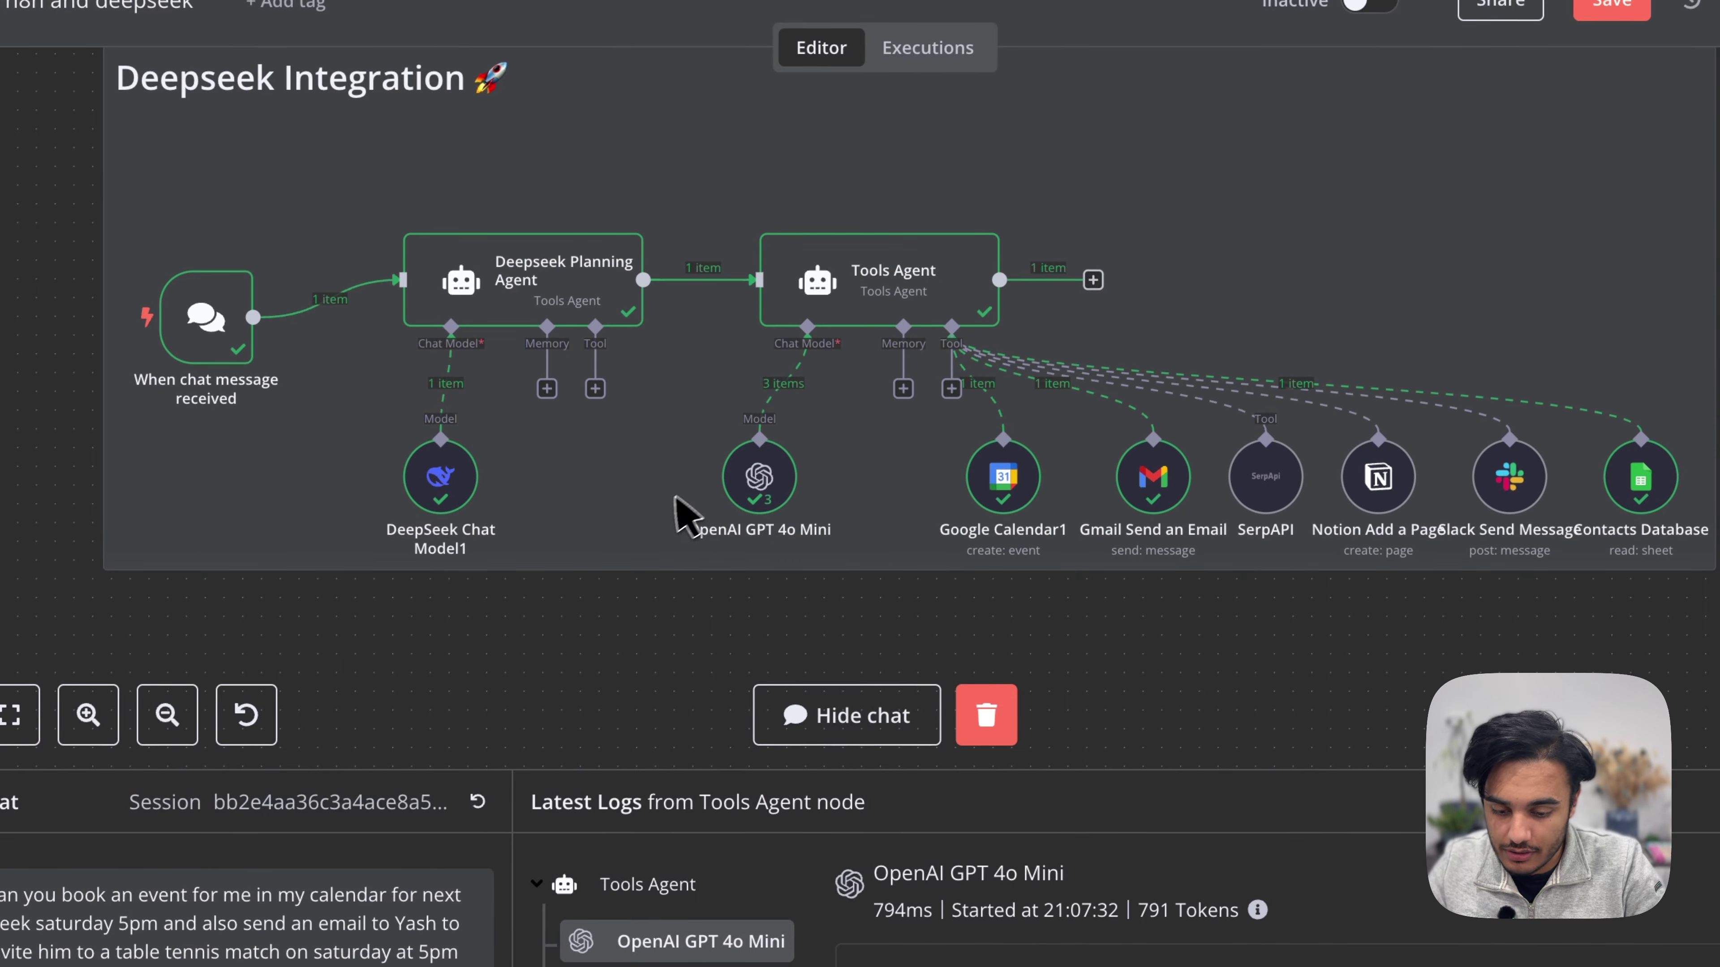
Step: Add another AI Agent node from the node library and return to the canvas
scroll(729, 559, "down", 3)
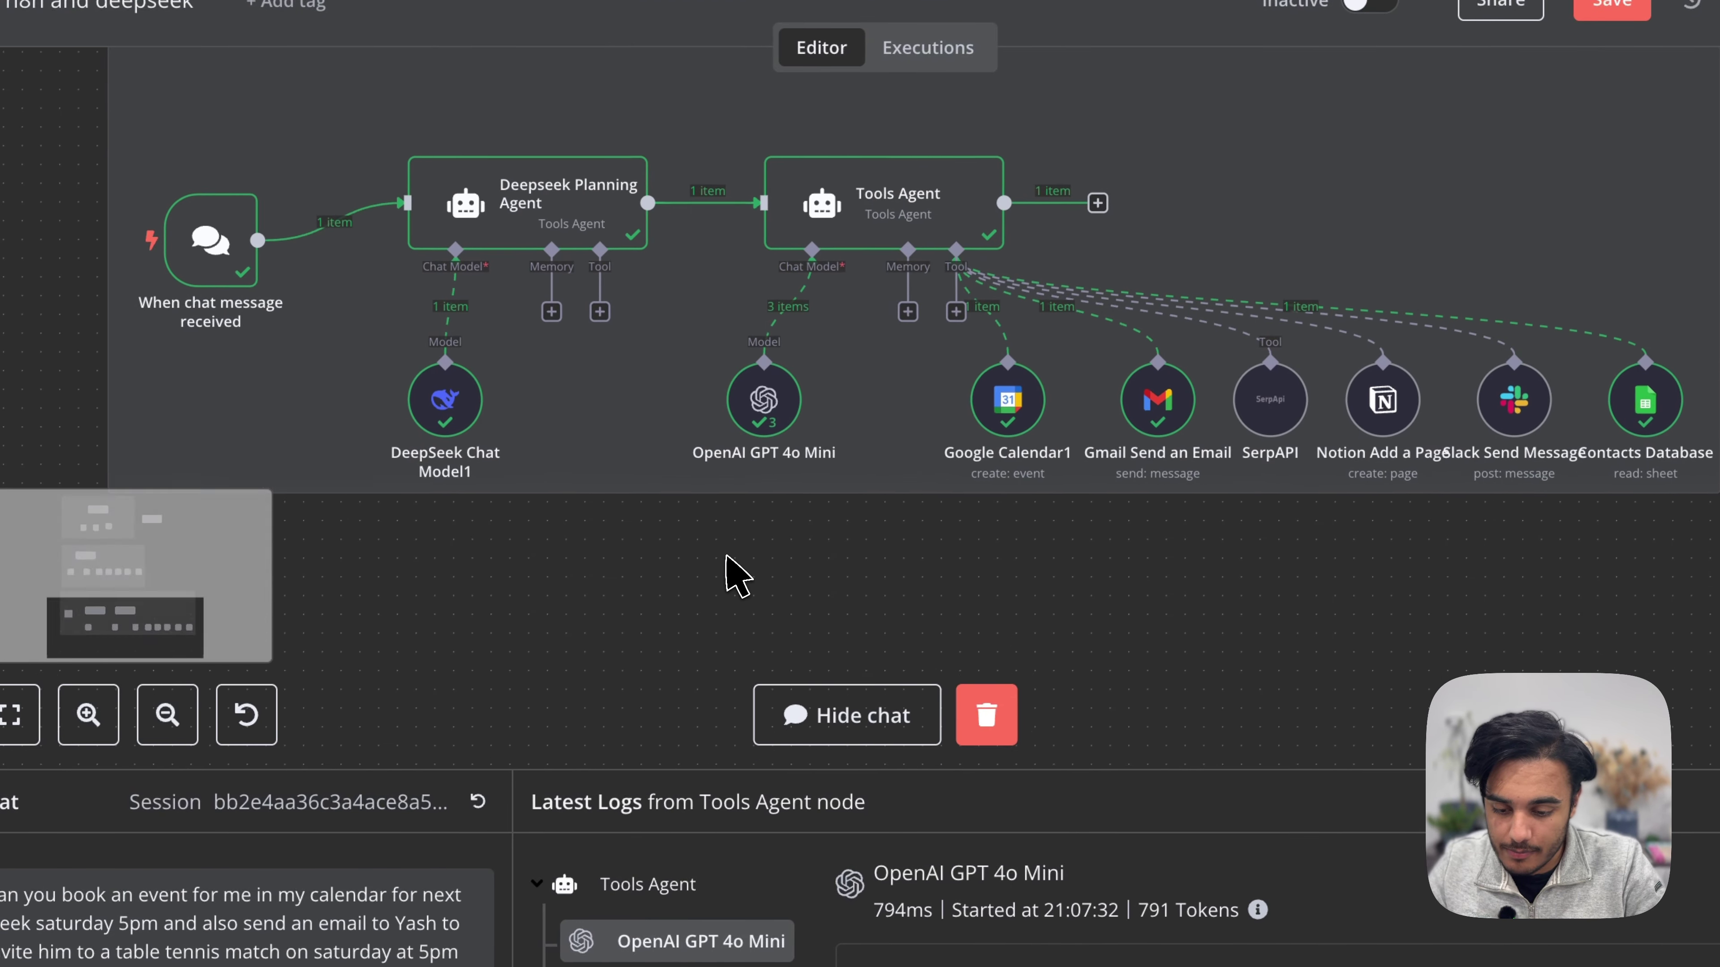
left_click(1635, 174)
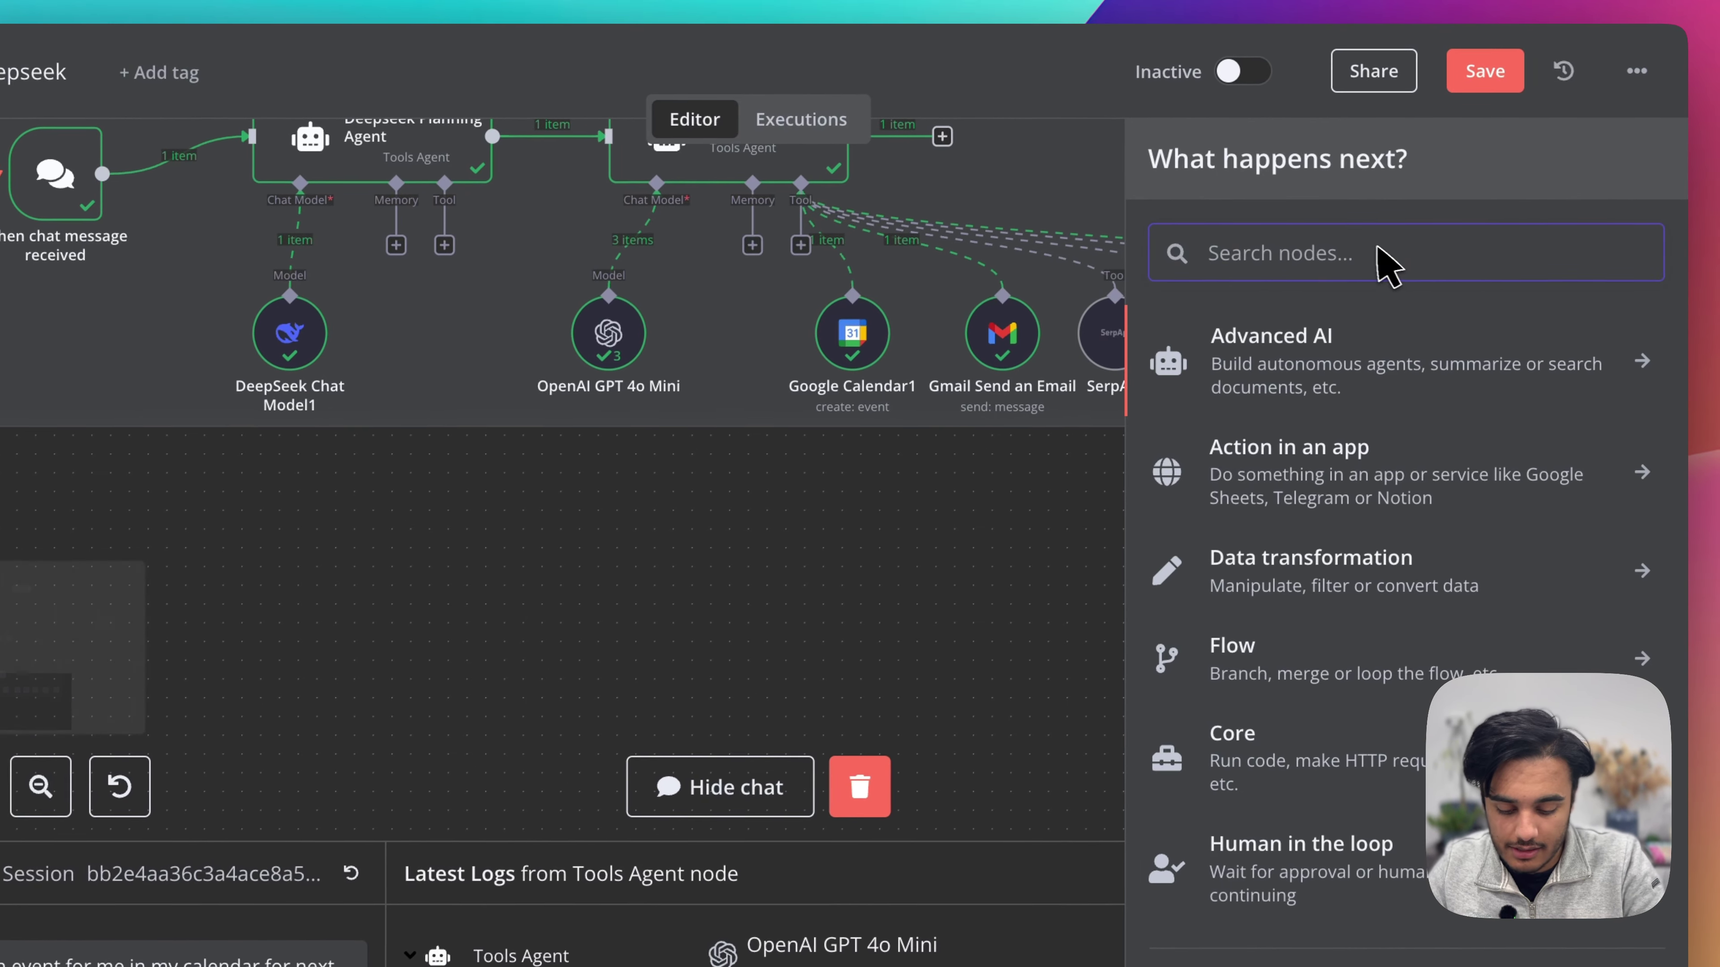
type("ai agen")
left_click(1250, 344)
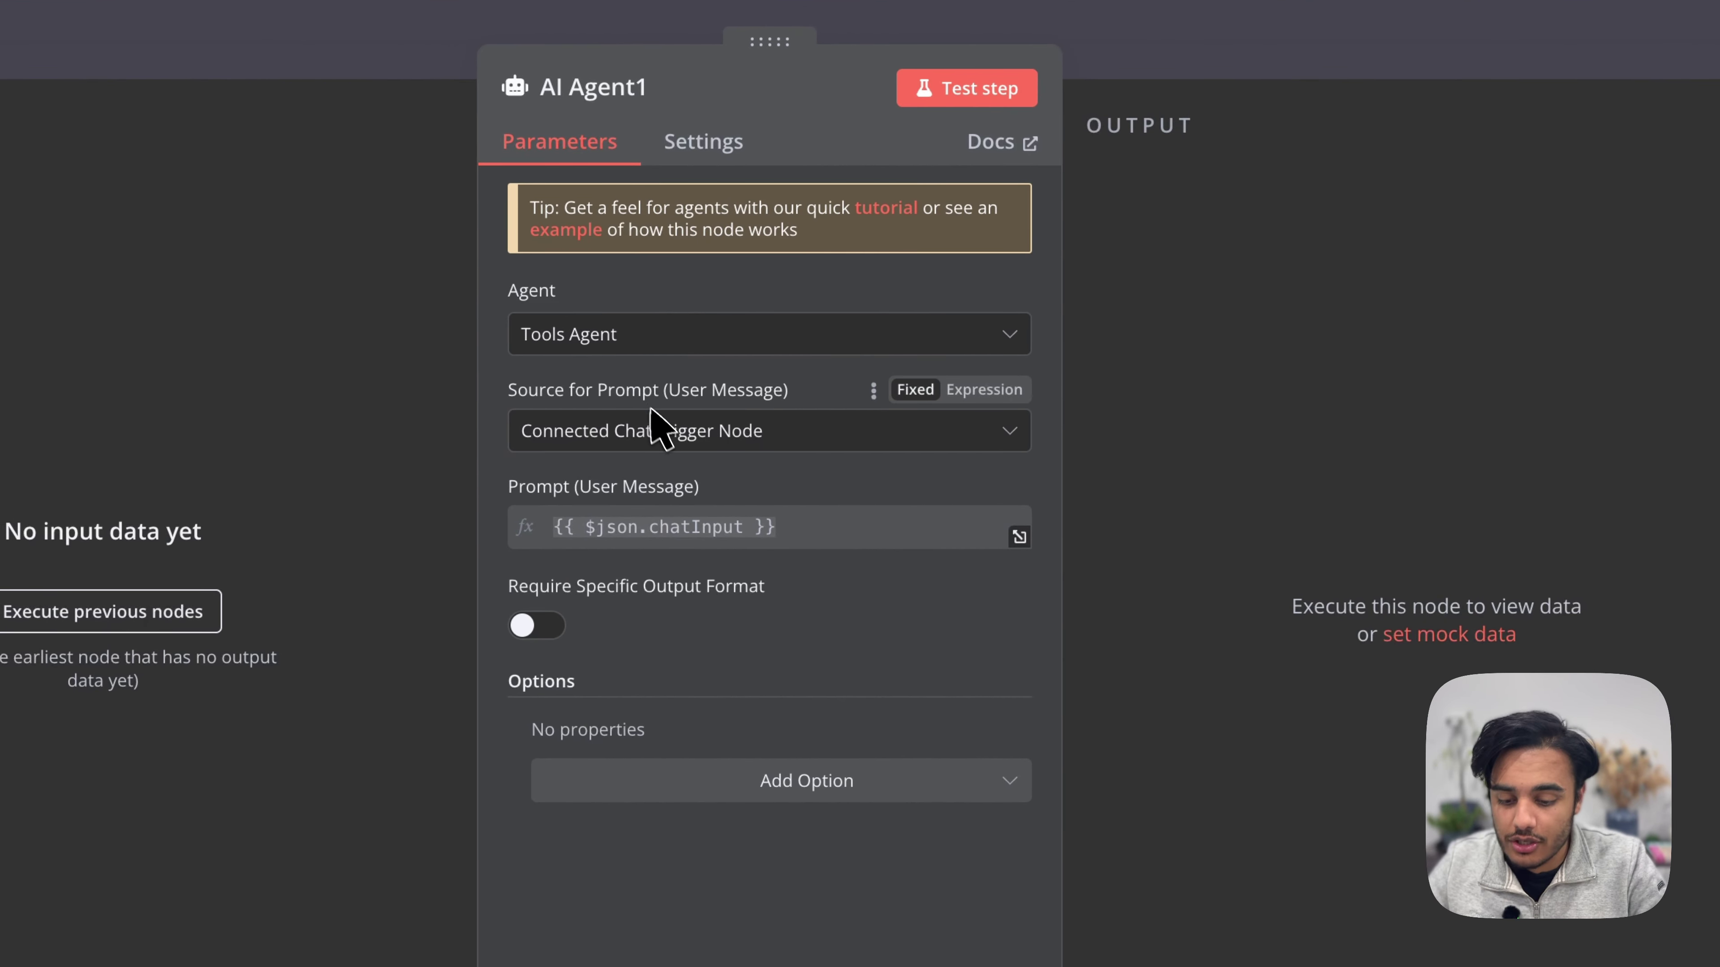
double_click(1363, 484)
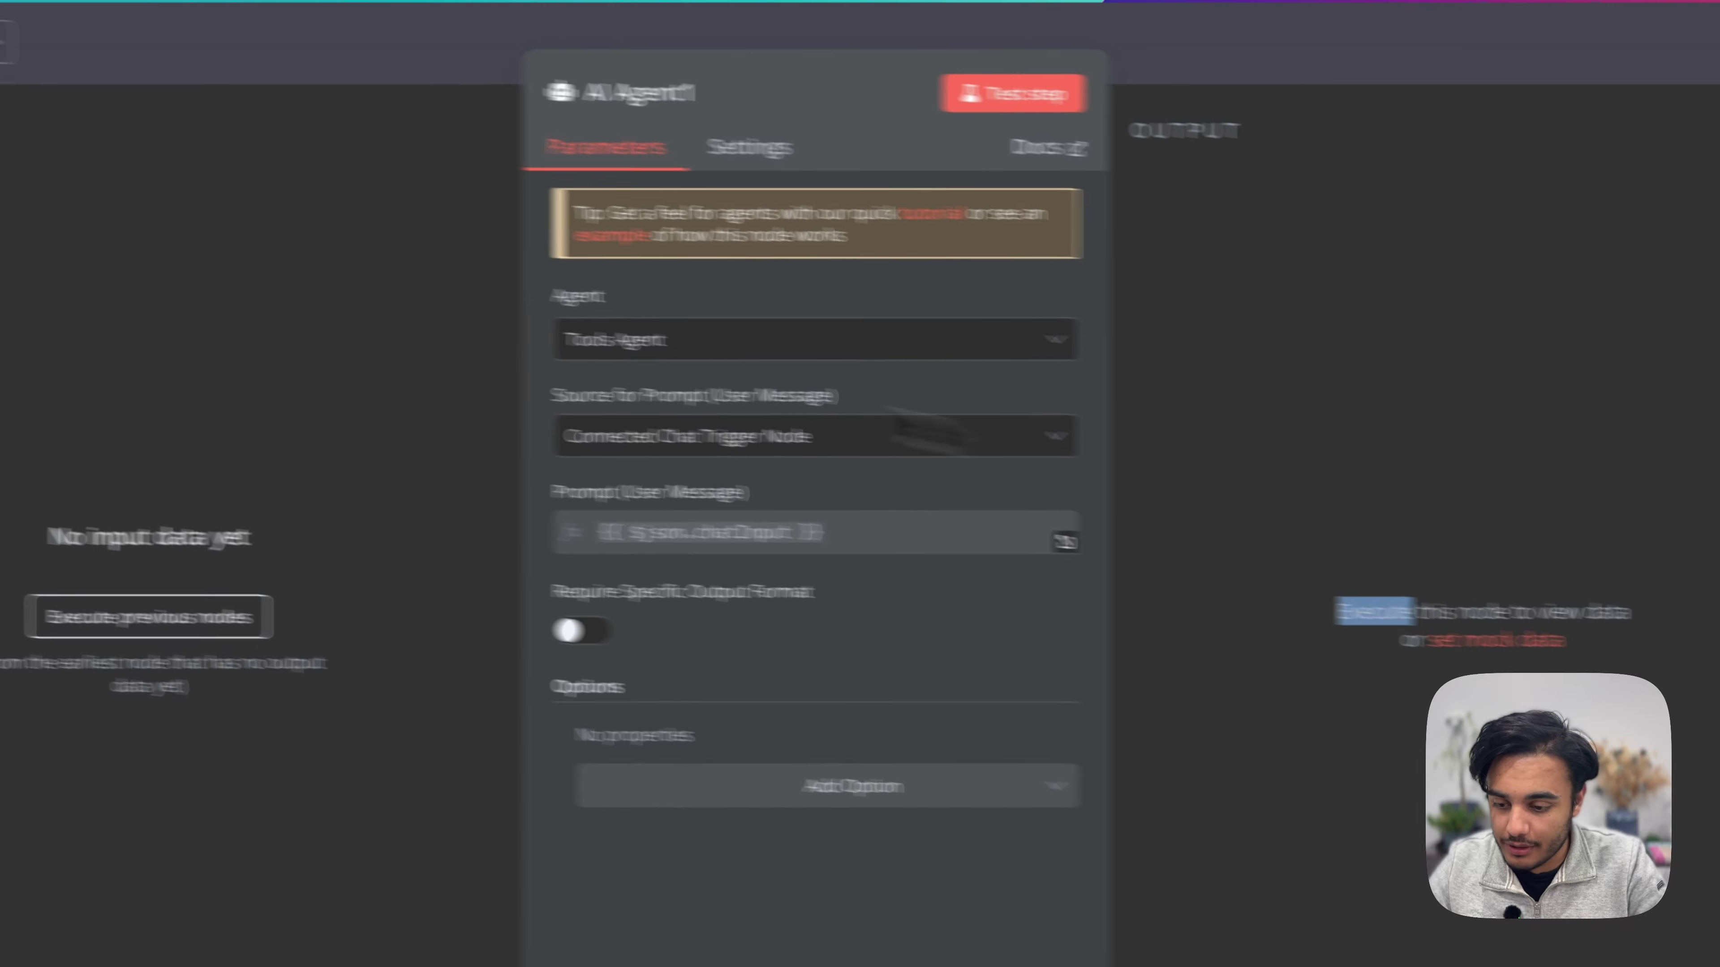
left_click(118, 198)
left_click(159, 66)
Step: Delete the AI Agent1 node that follows the AI Agent node beside The Infinite Loop section
scroll(844, 441, "up", 4)
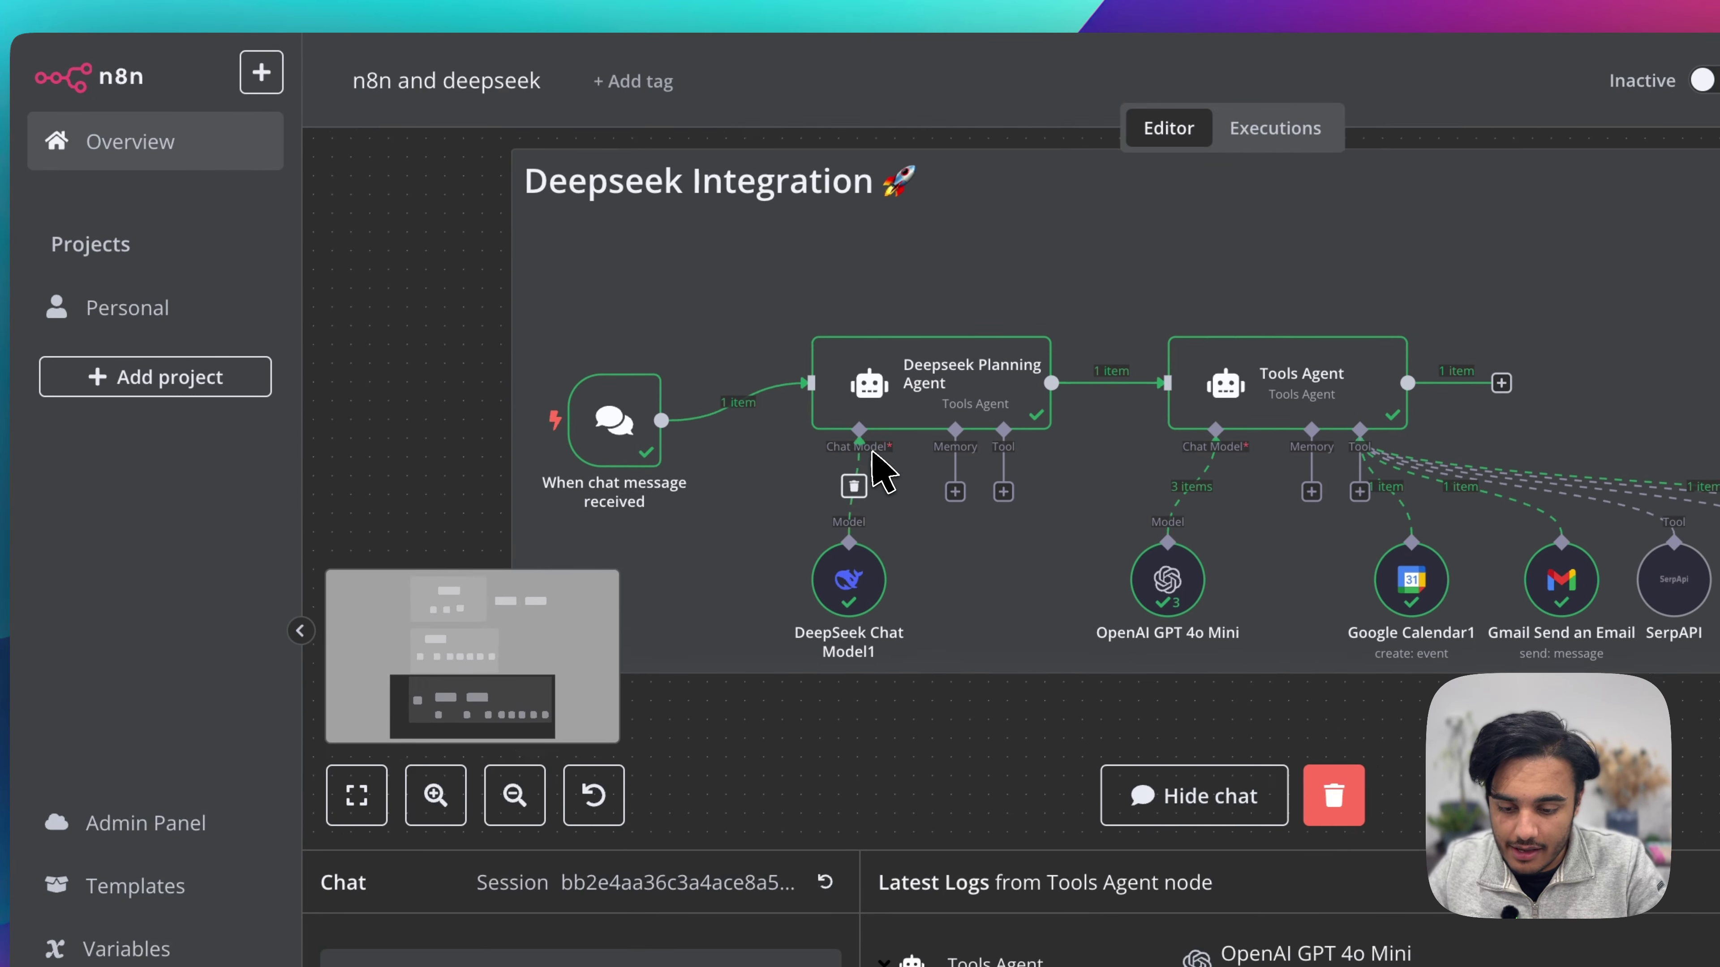
scroll(967, 570, "down", 7)
scroll(967, 571, "up", 17)
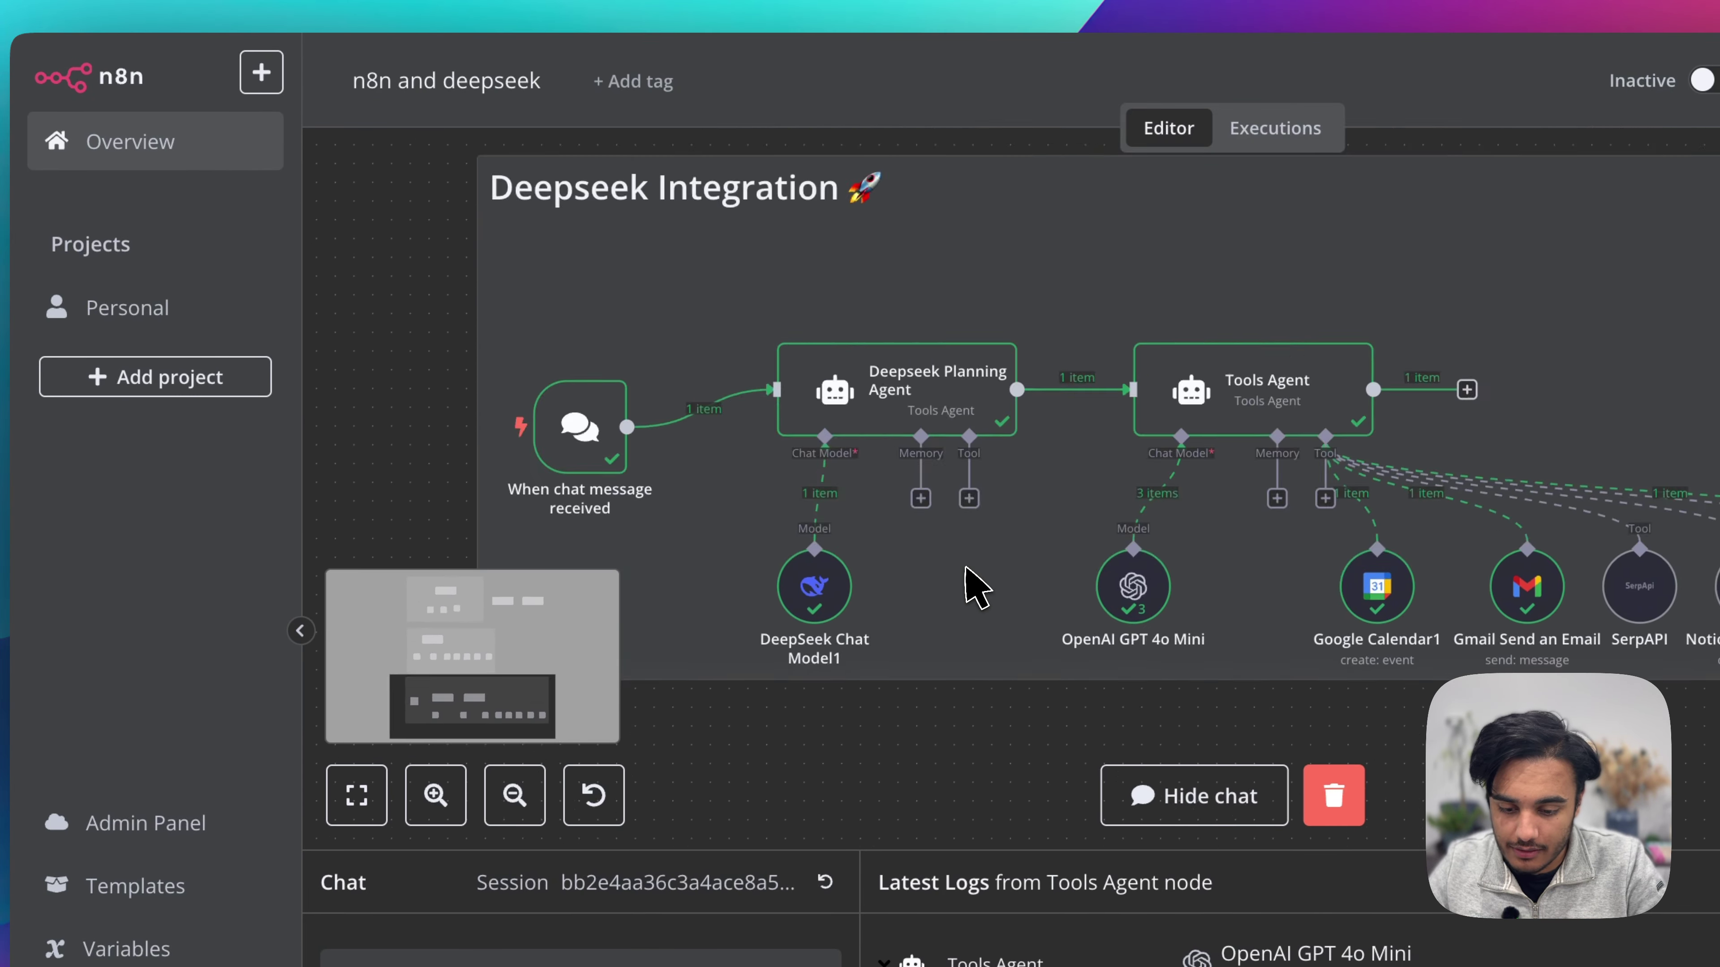
scroll(966, 571, "up", 3)
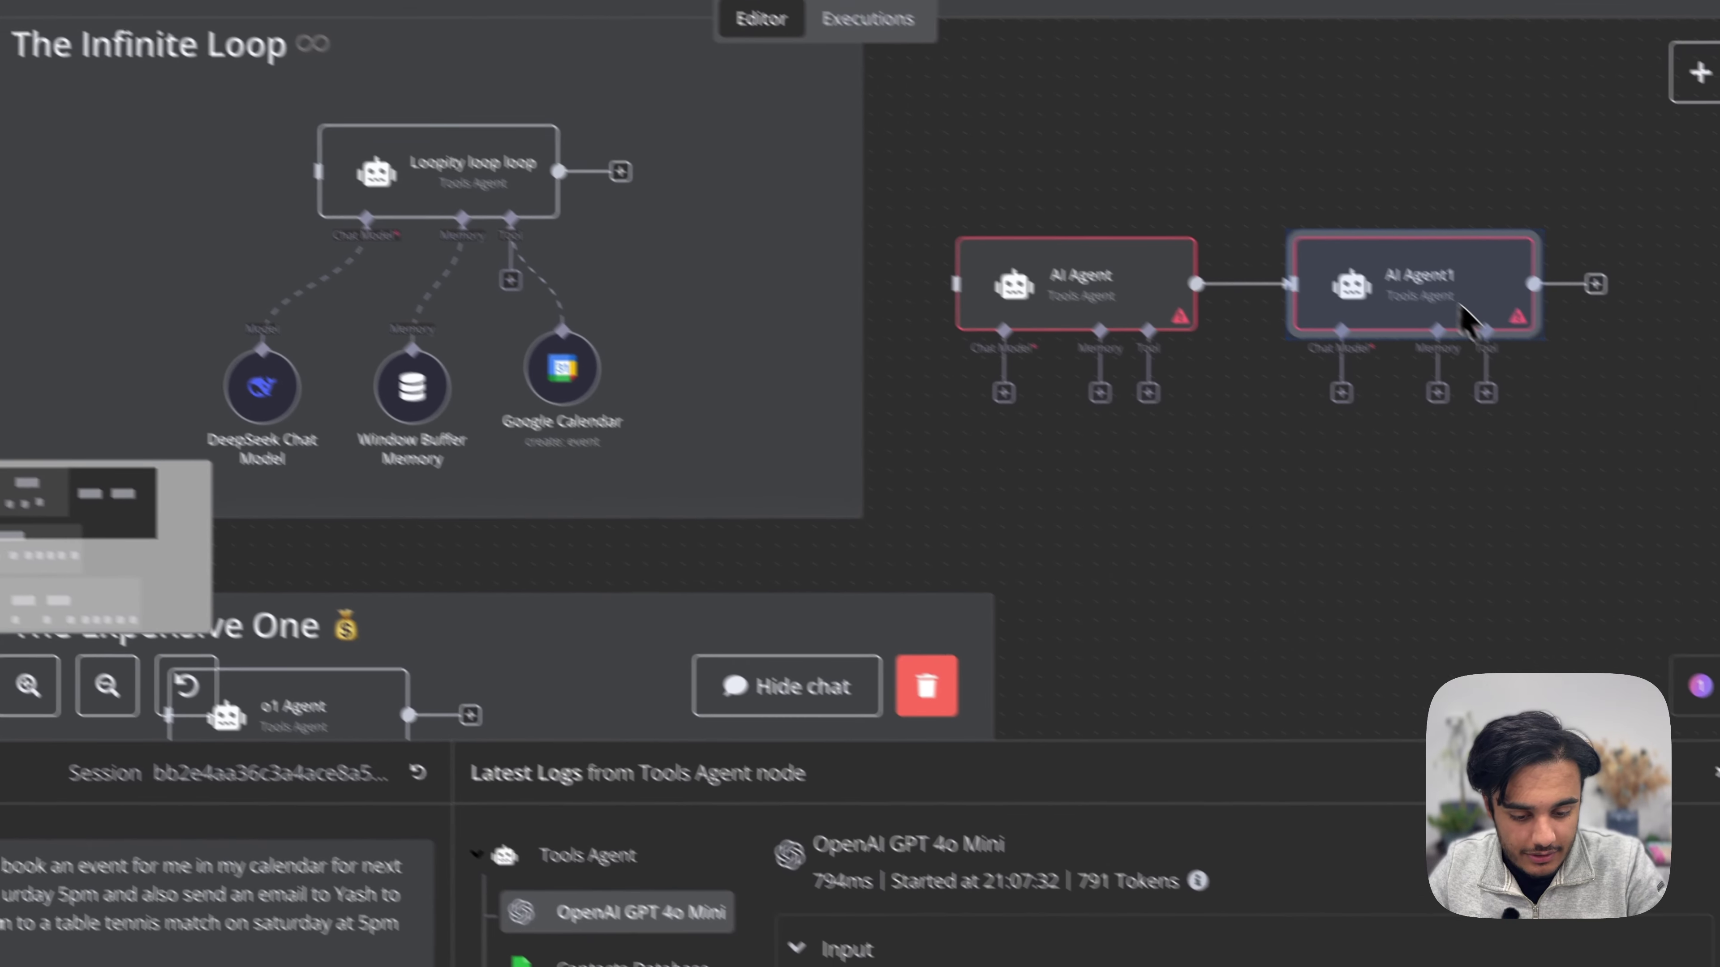
right_click(1402, 281)
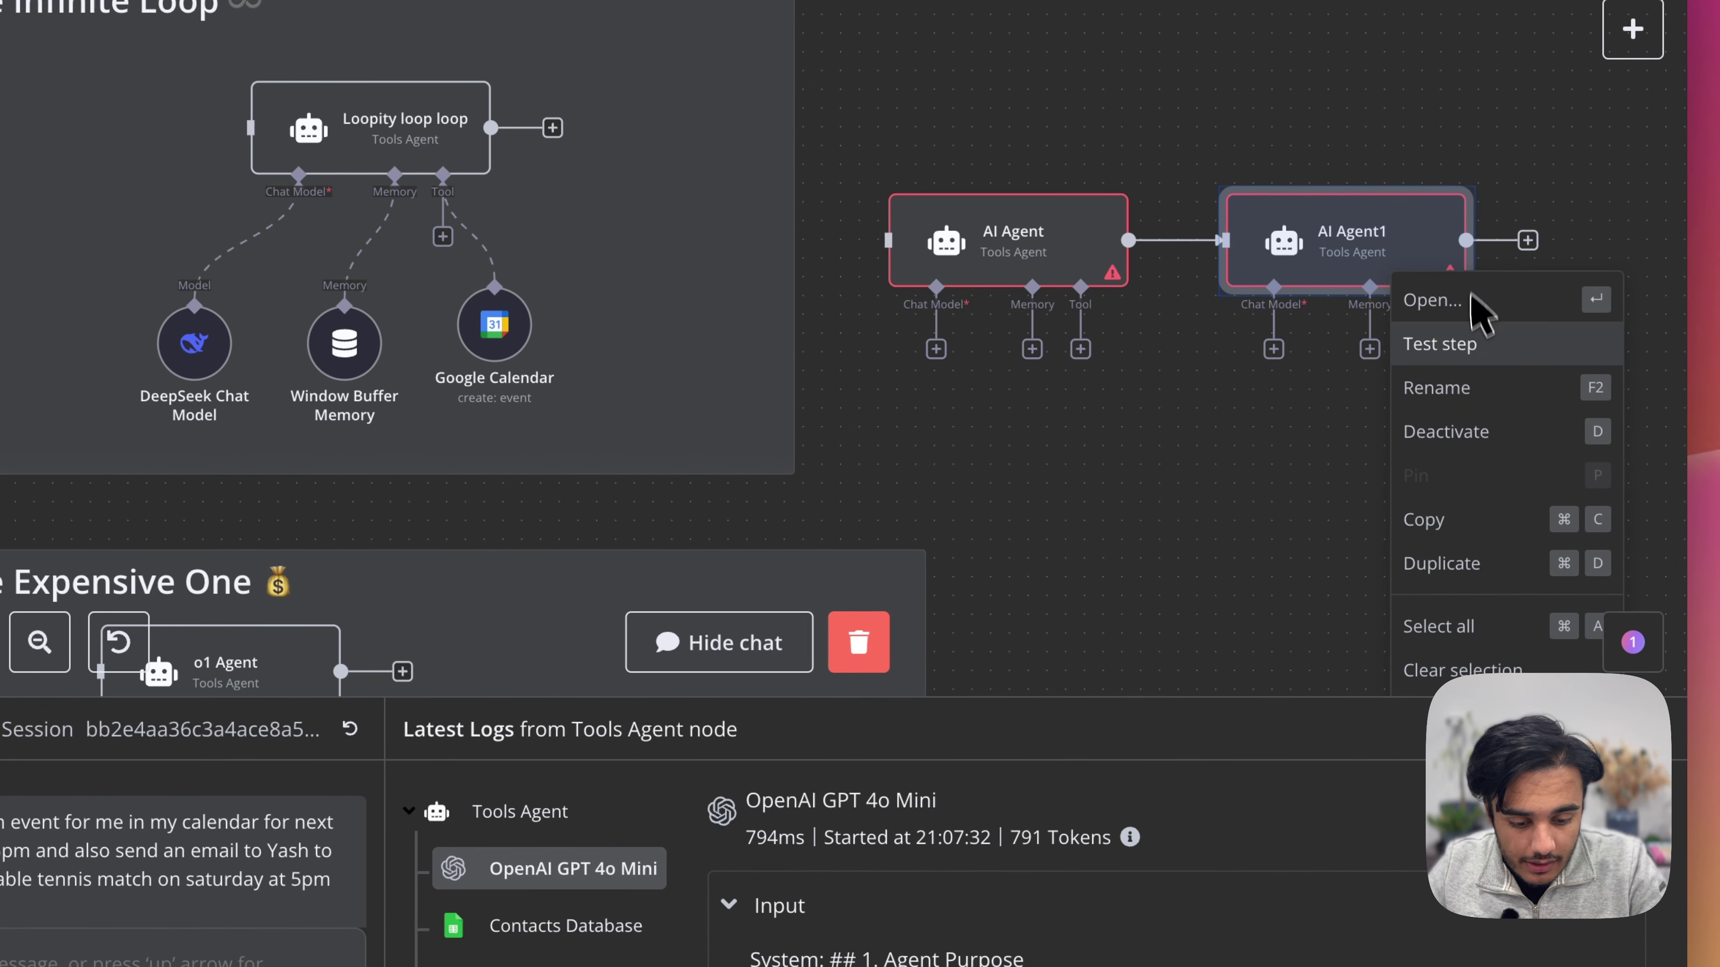
left_click(1386, 257)
key("Delete")
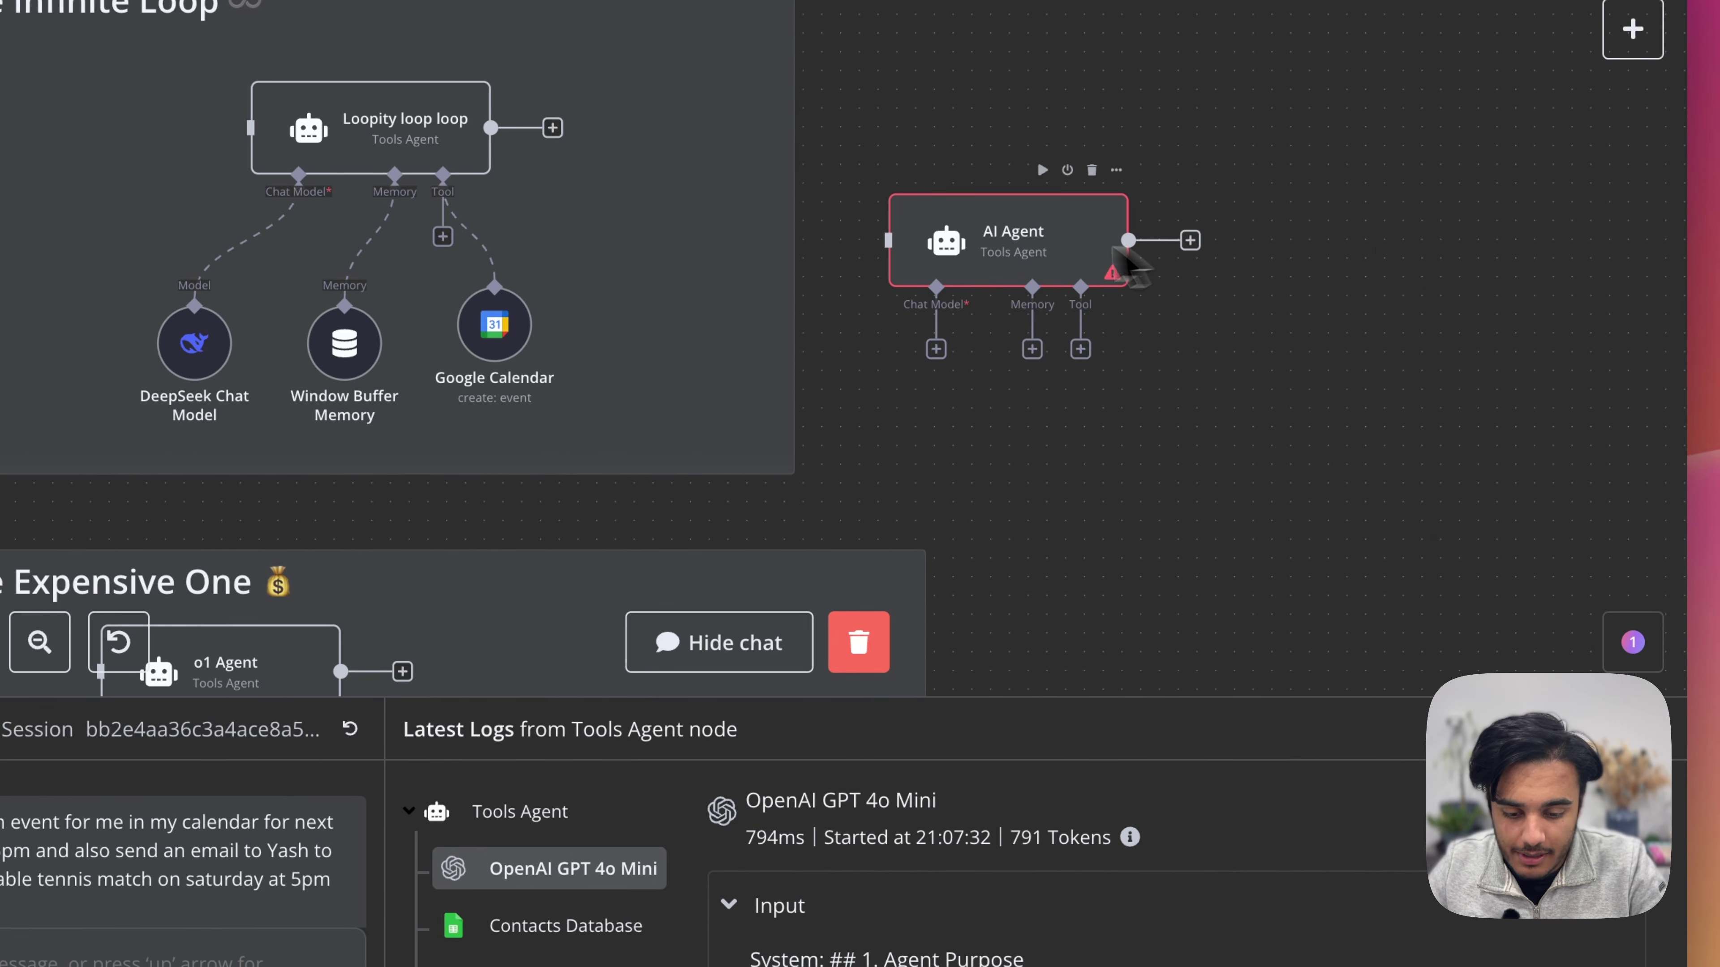
Step: Move the remaining AI Agent node into the empty area below the Deepseek Integration workflow
left_click_drag(968, 233, 662, 496)
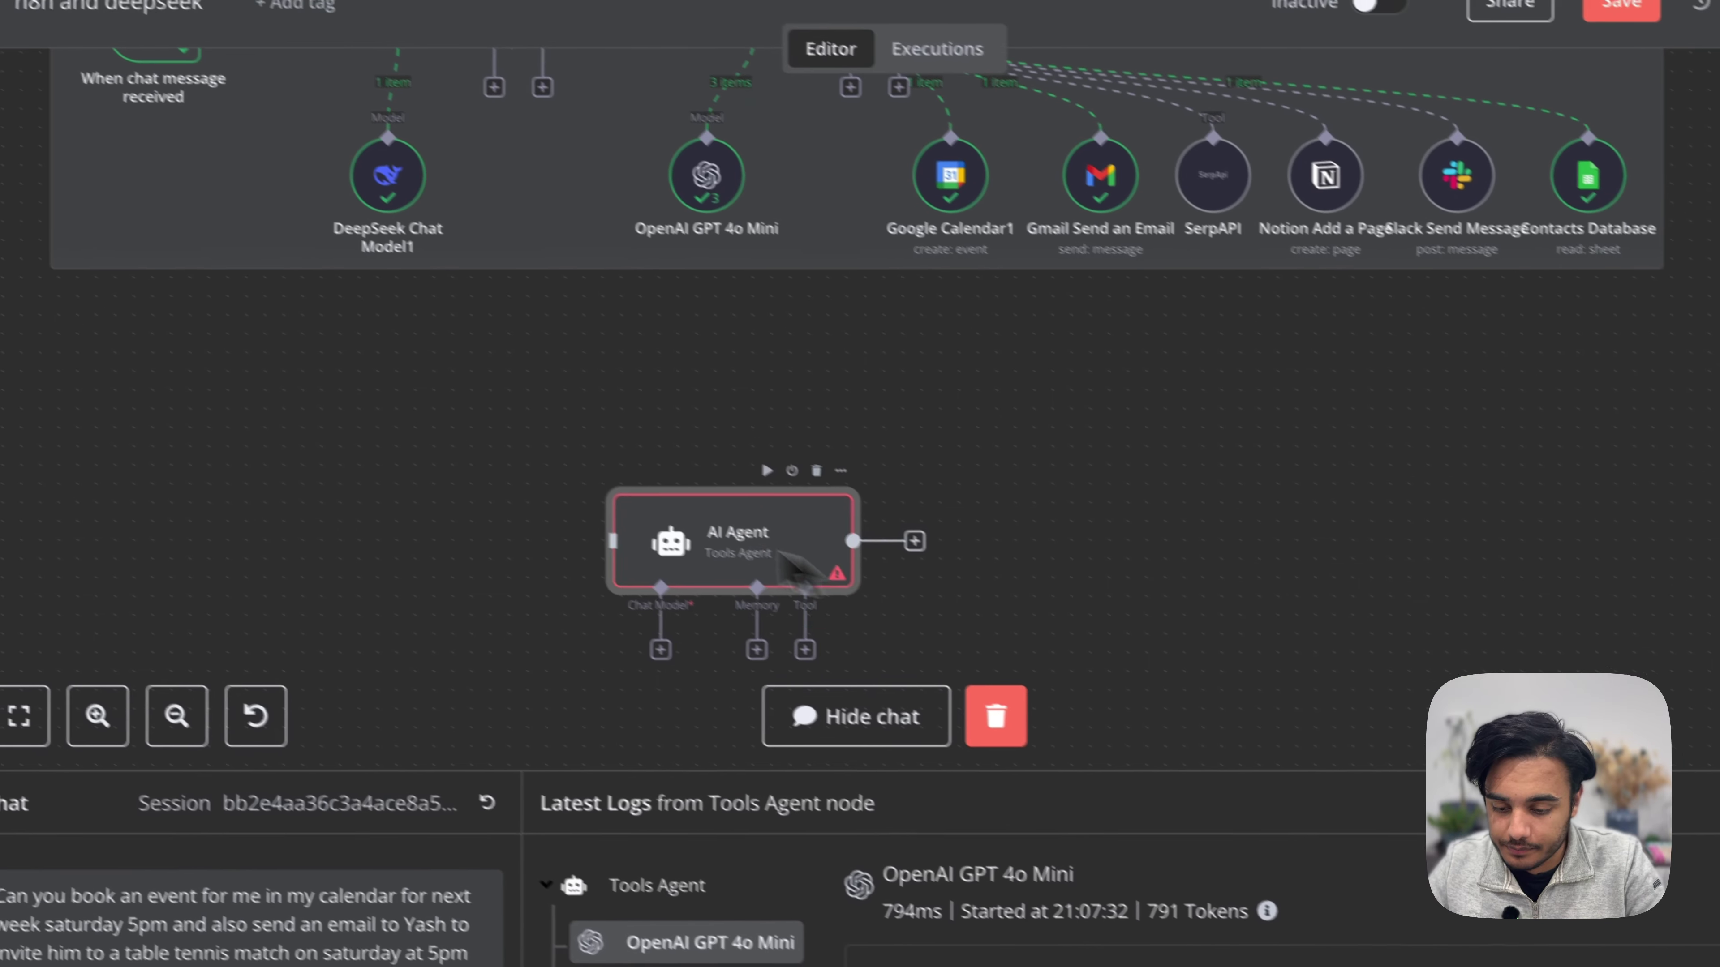
left_click_drag(778, 552, 567, 463)
scroll(758, 515, "up", 2)
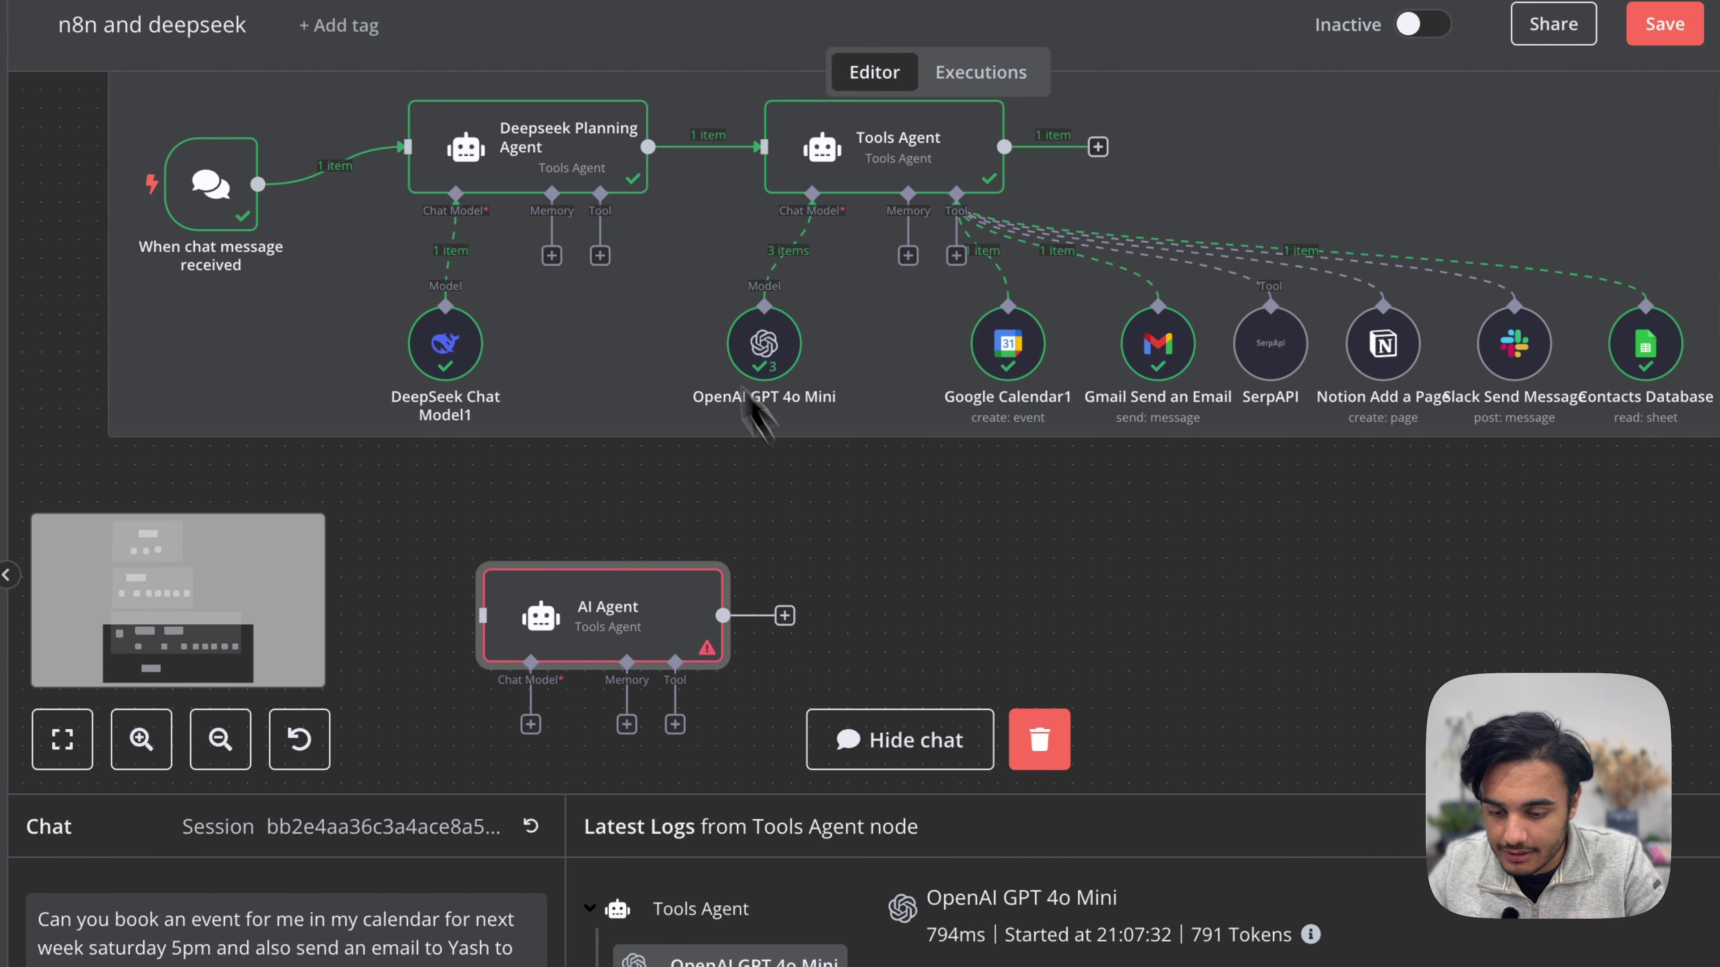
Step: Attach a DeepSeek Chat Model to the AI Agent node as its chat model
scroll(555, 647, "down", 2)
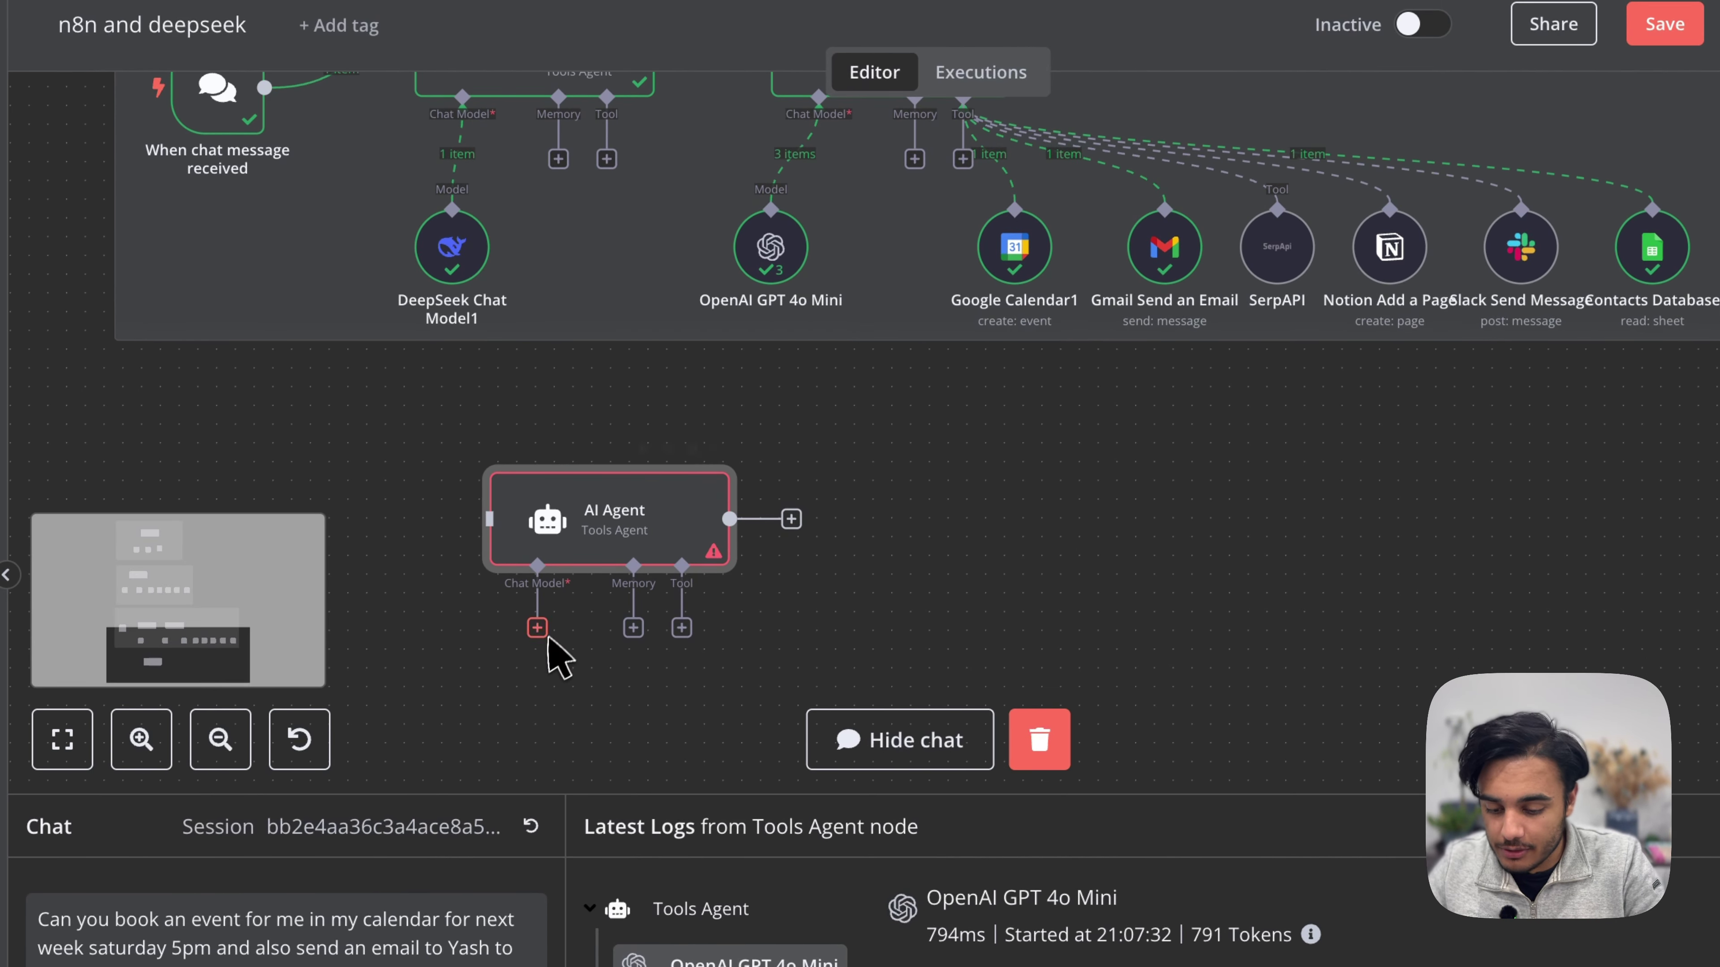
left_click(538, 628)
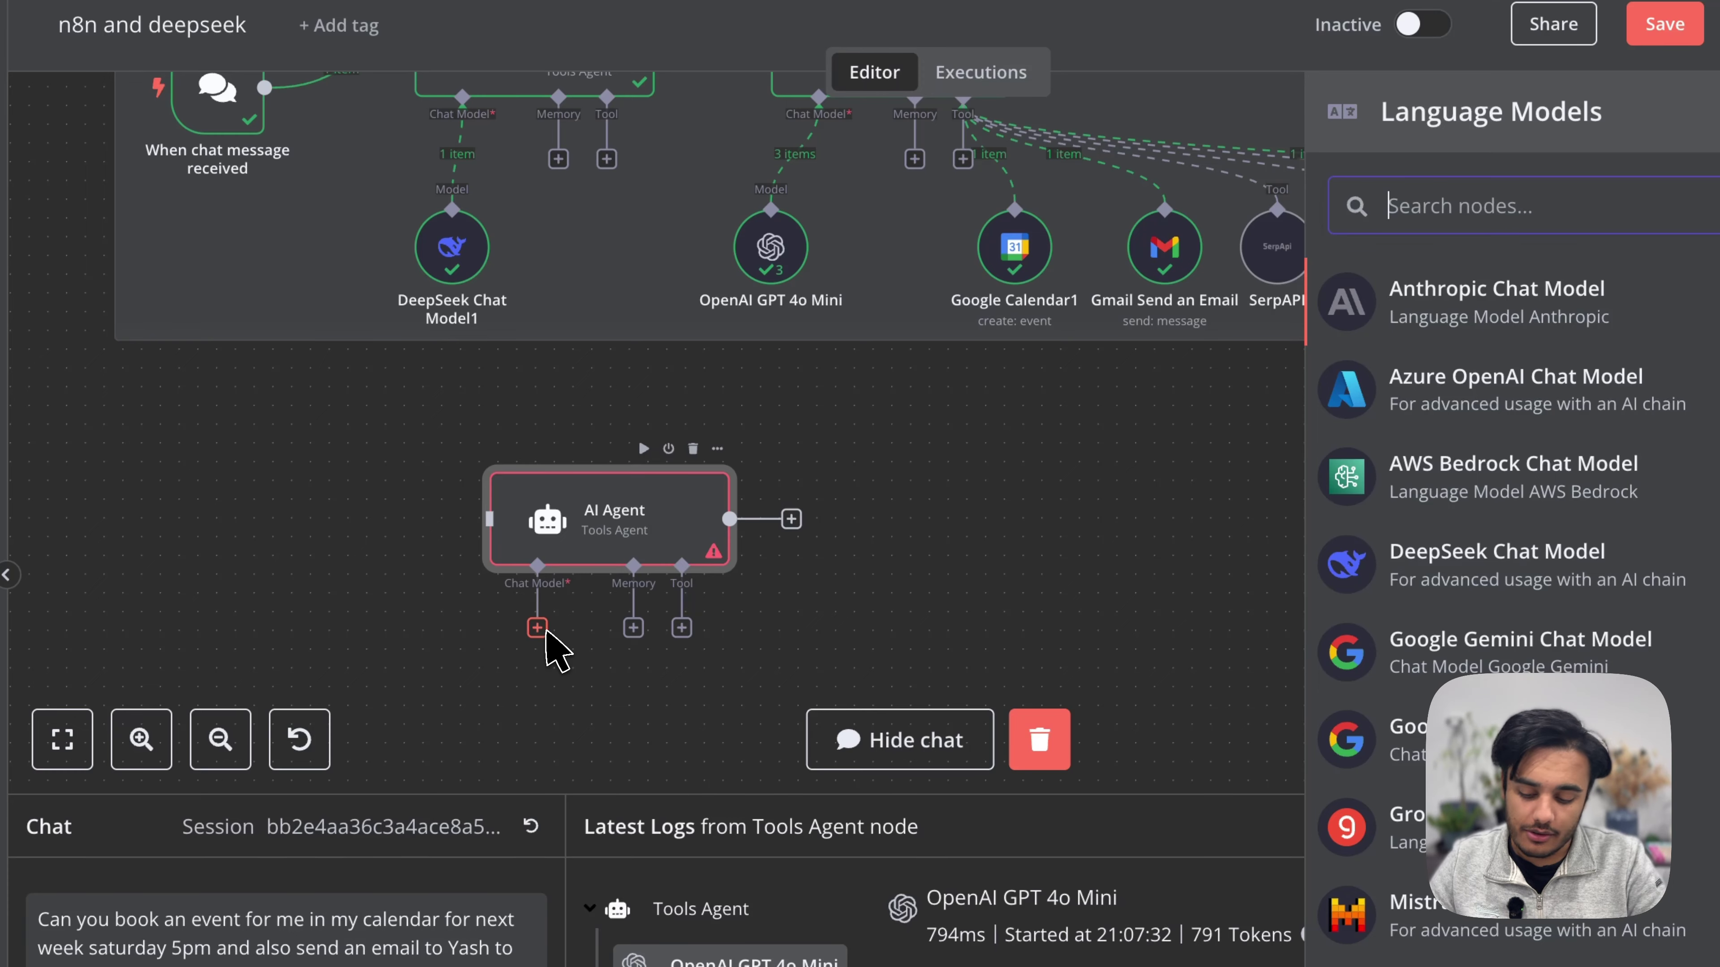
type("dee")
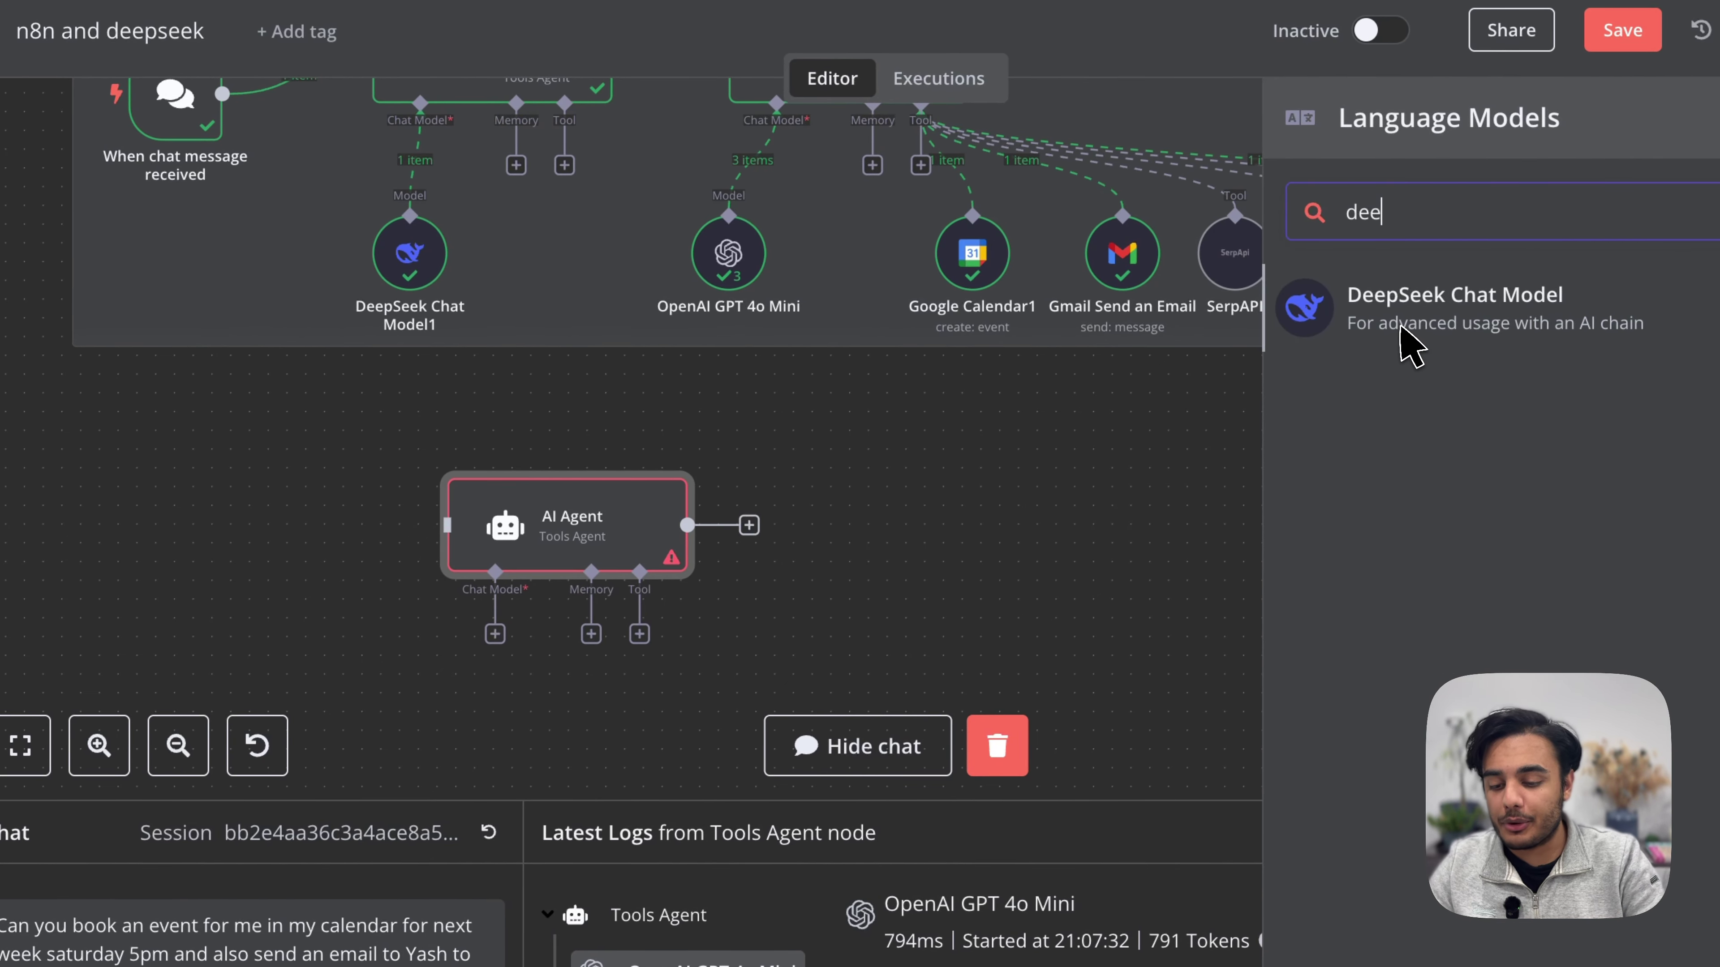
left_click(1403, 318)
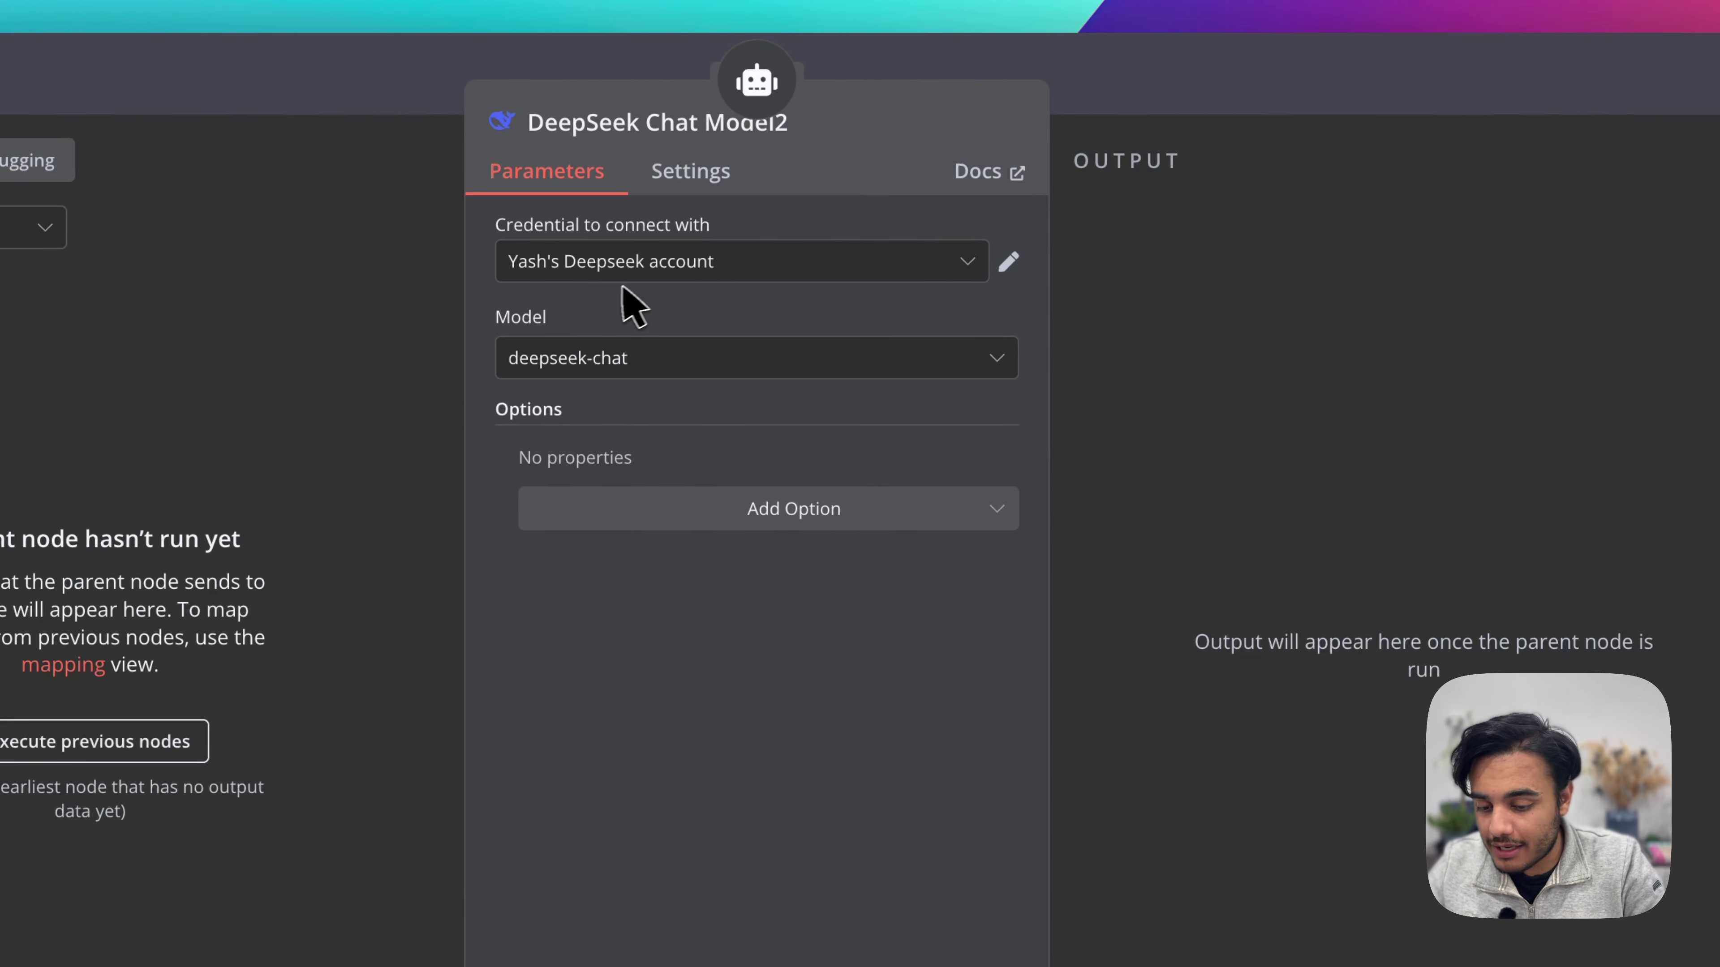
Step: Start a new DeepSeek credential for the chat model and clear the prefilled API key field
left_click(967, 218)
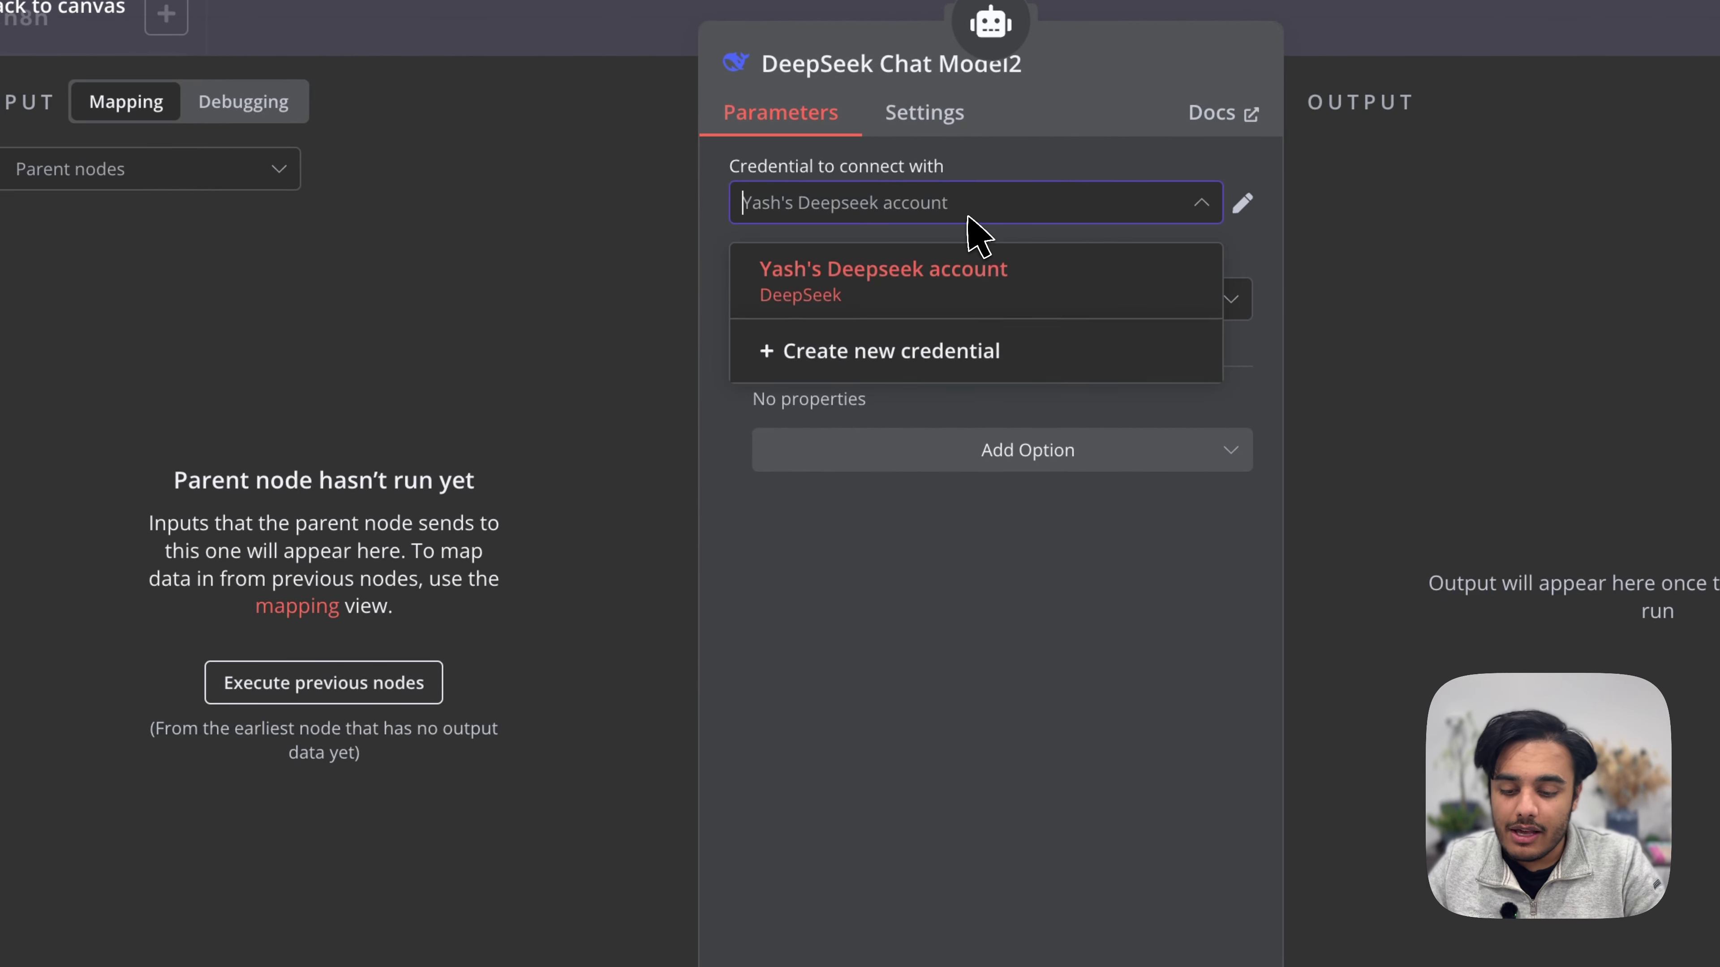
left_click(950, 366)
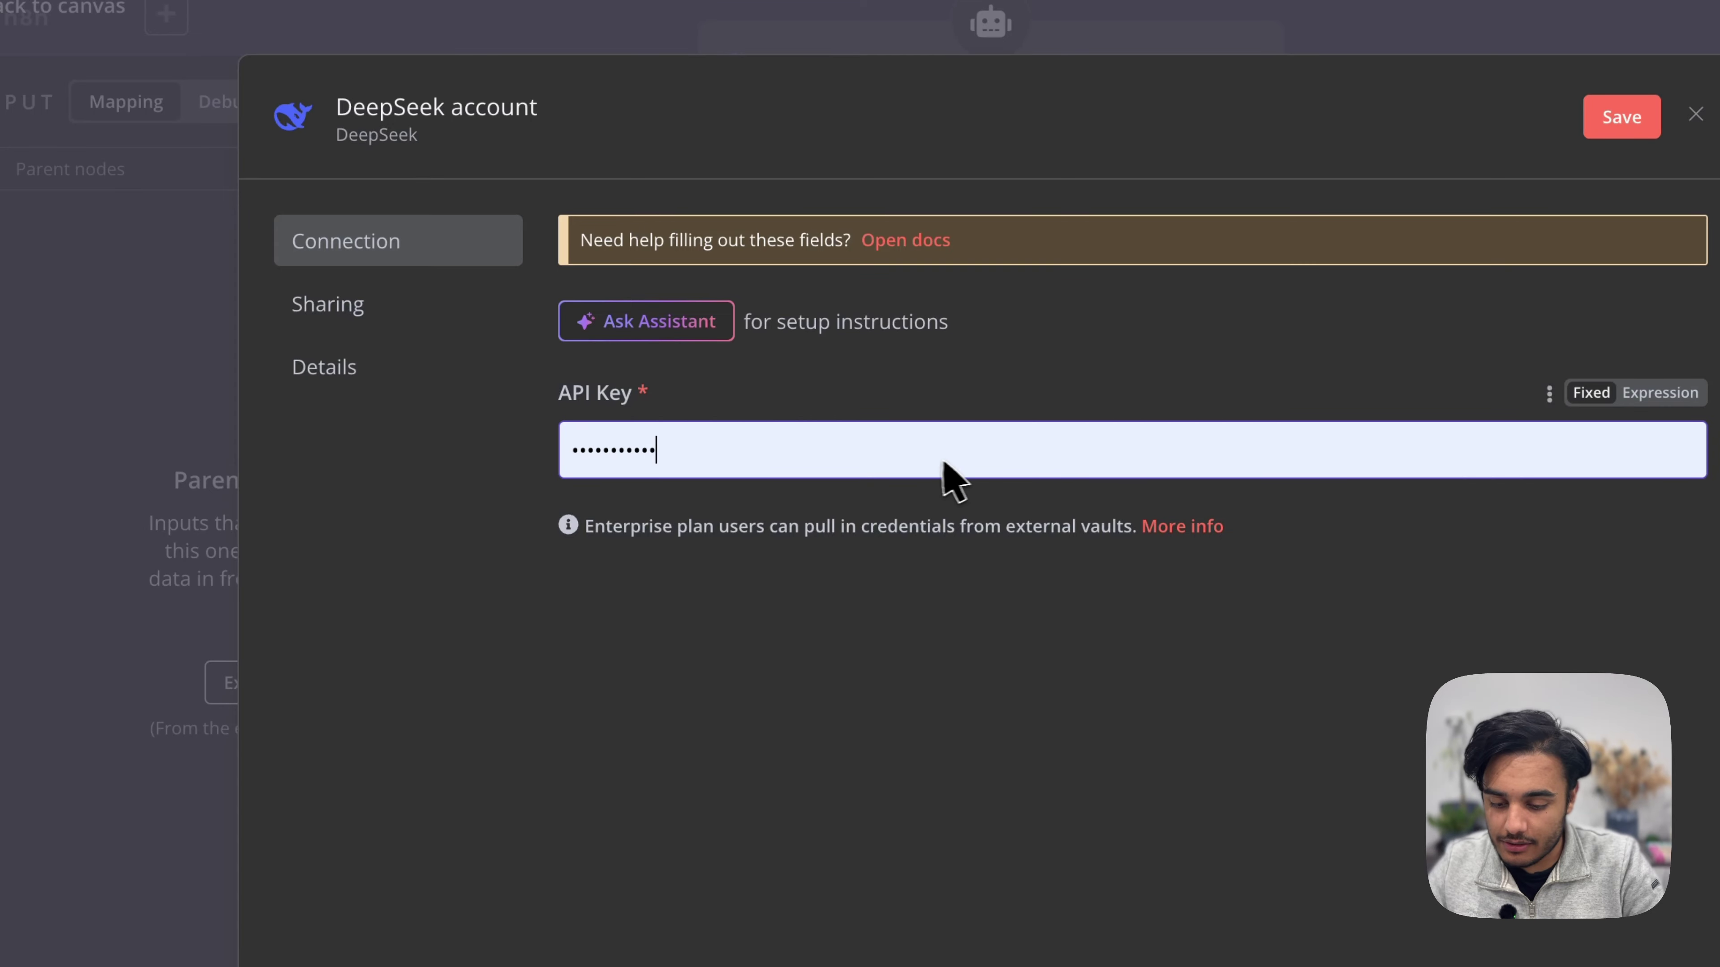
key("BackSpace")
key("BackSpace")
key("BackSpace")
key("BackSpace")
key("BackSpace")
key("BackSpace")
key("BackSpace")
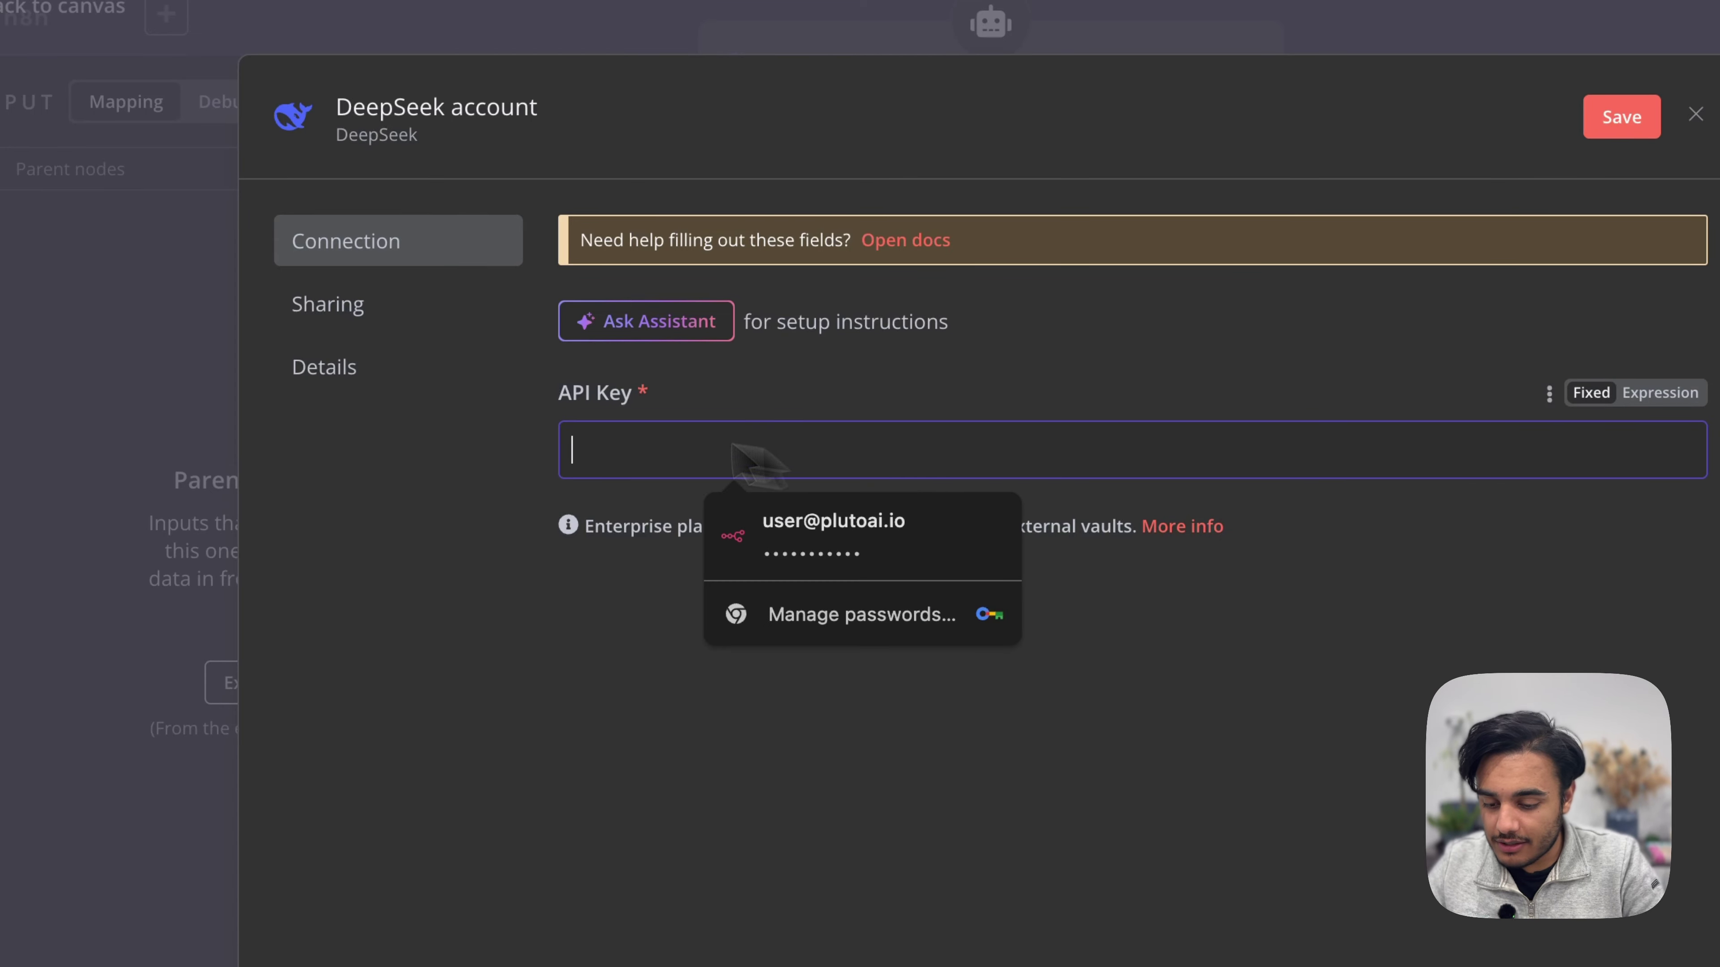
left_click(544, 530)
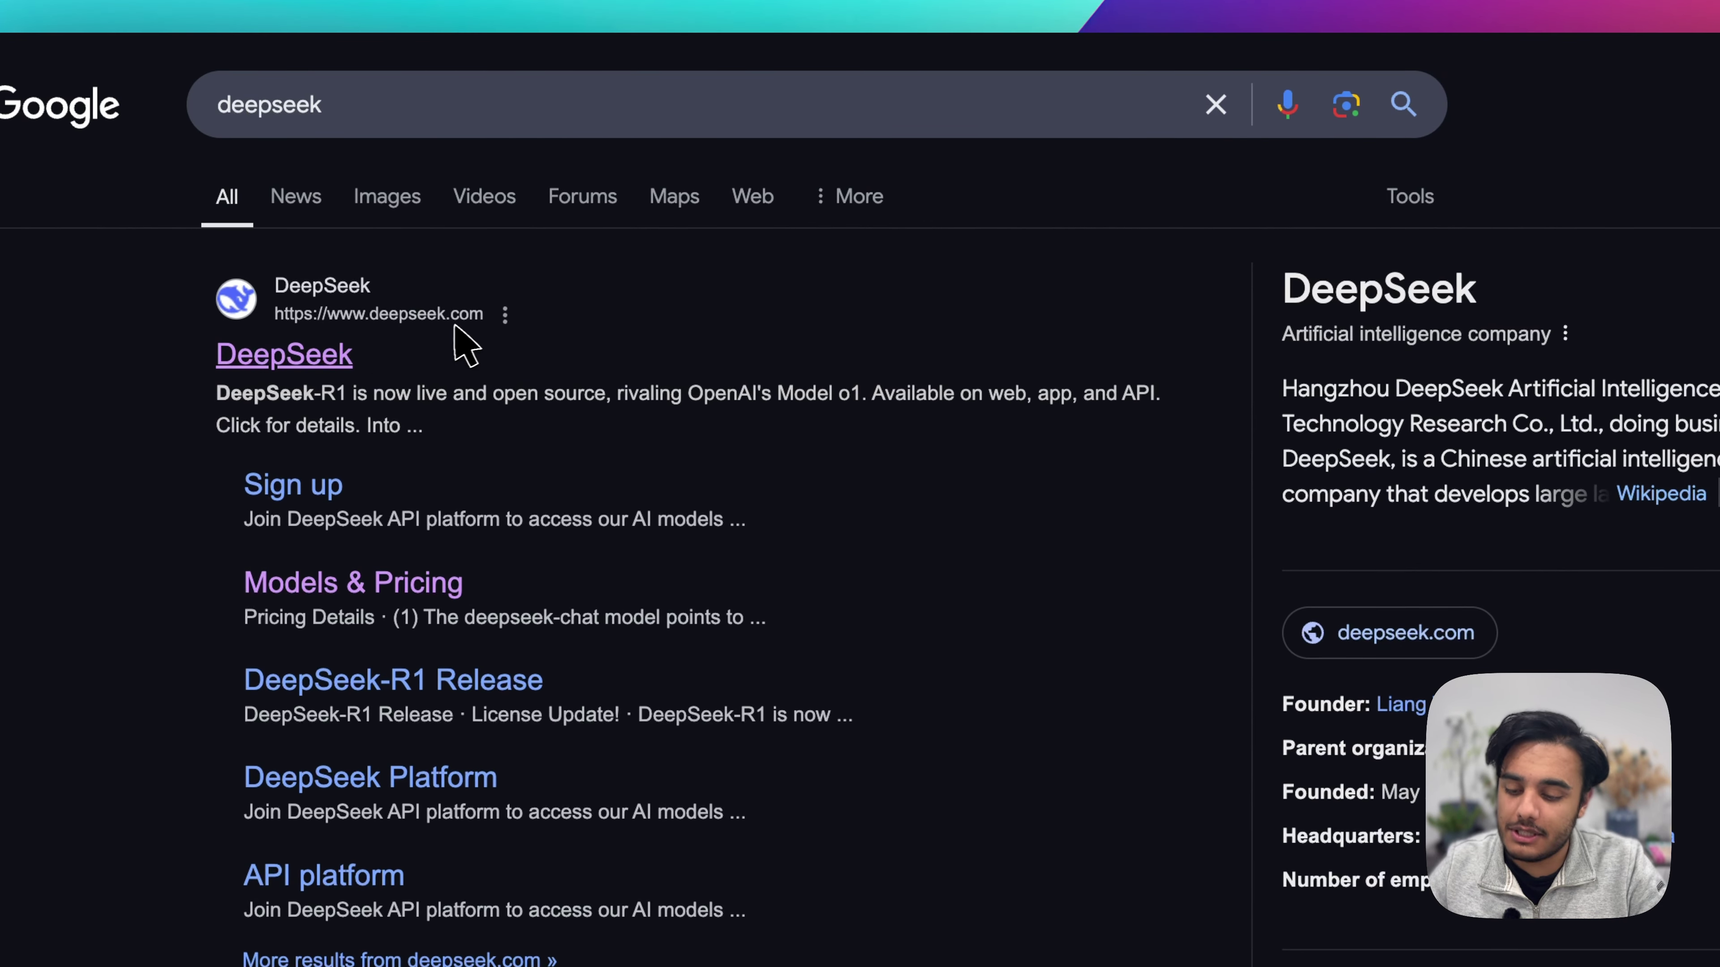
Step: Switch to the browser's deepseek search results, open the DeepSeek website and go to its API Platform
left_click(336, 360)
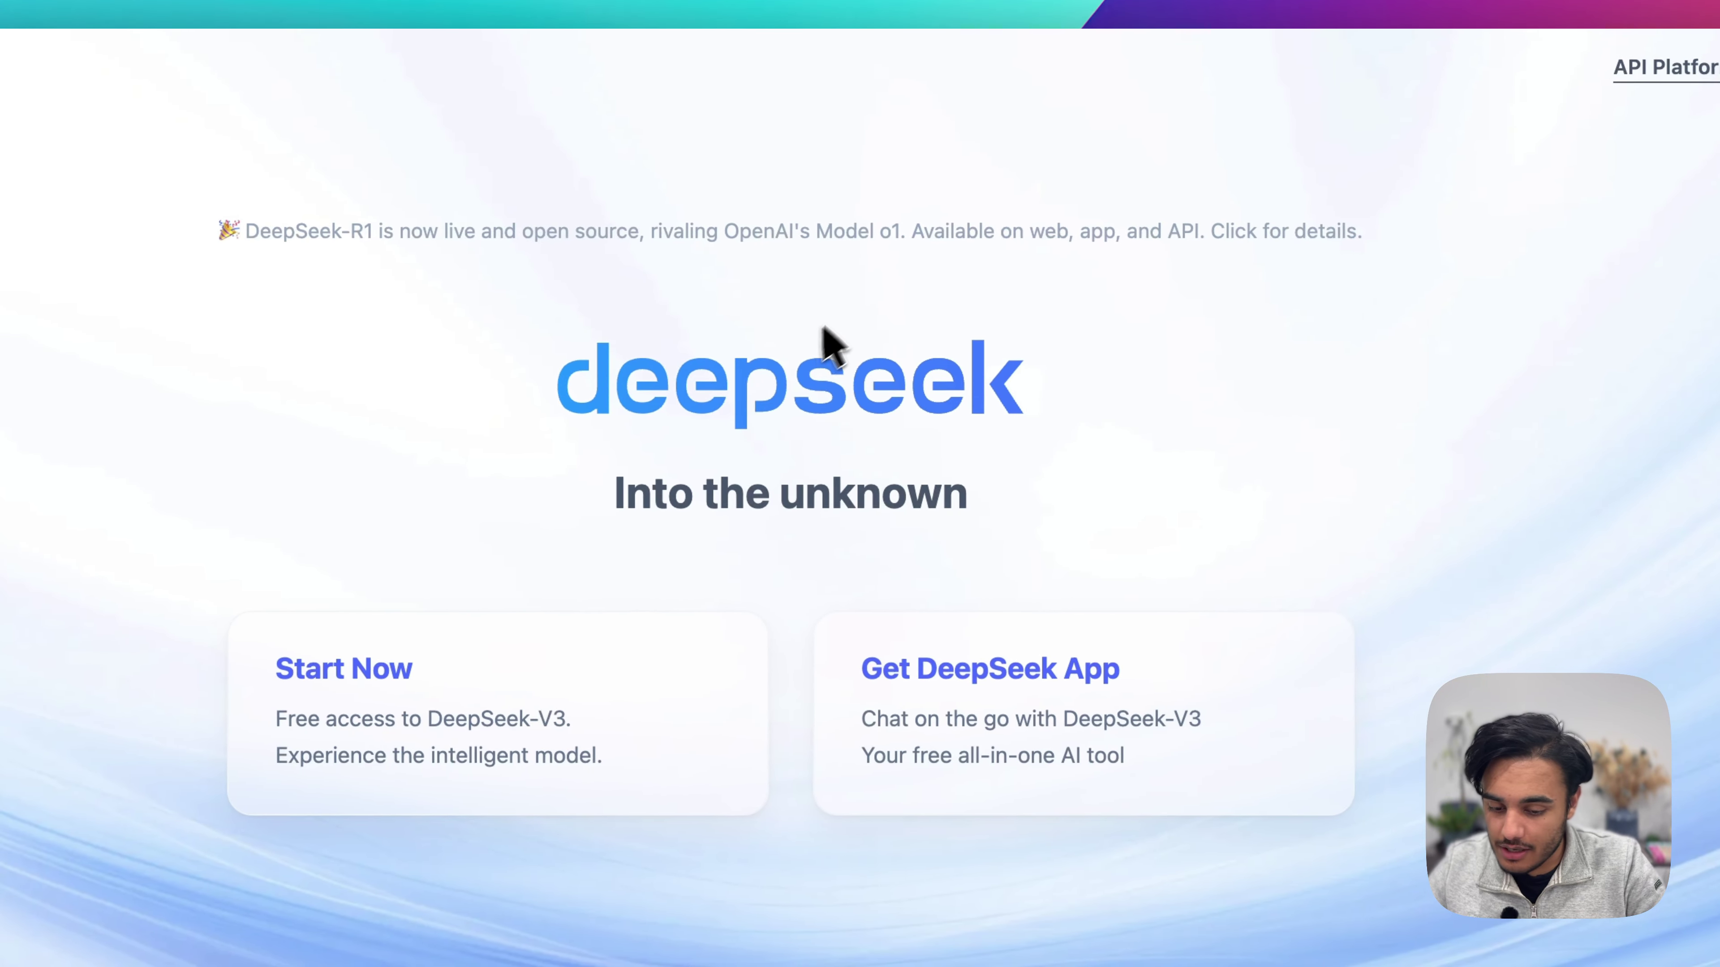
scroll(806, 303, "down", 10)
scroll(807, 303, "up", 10)
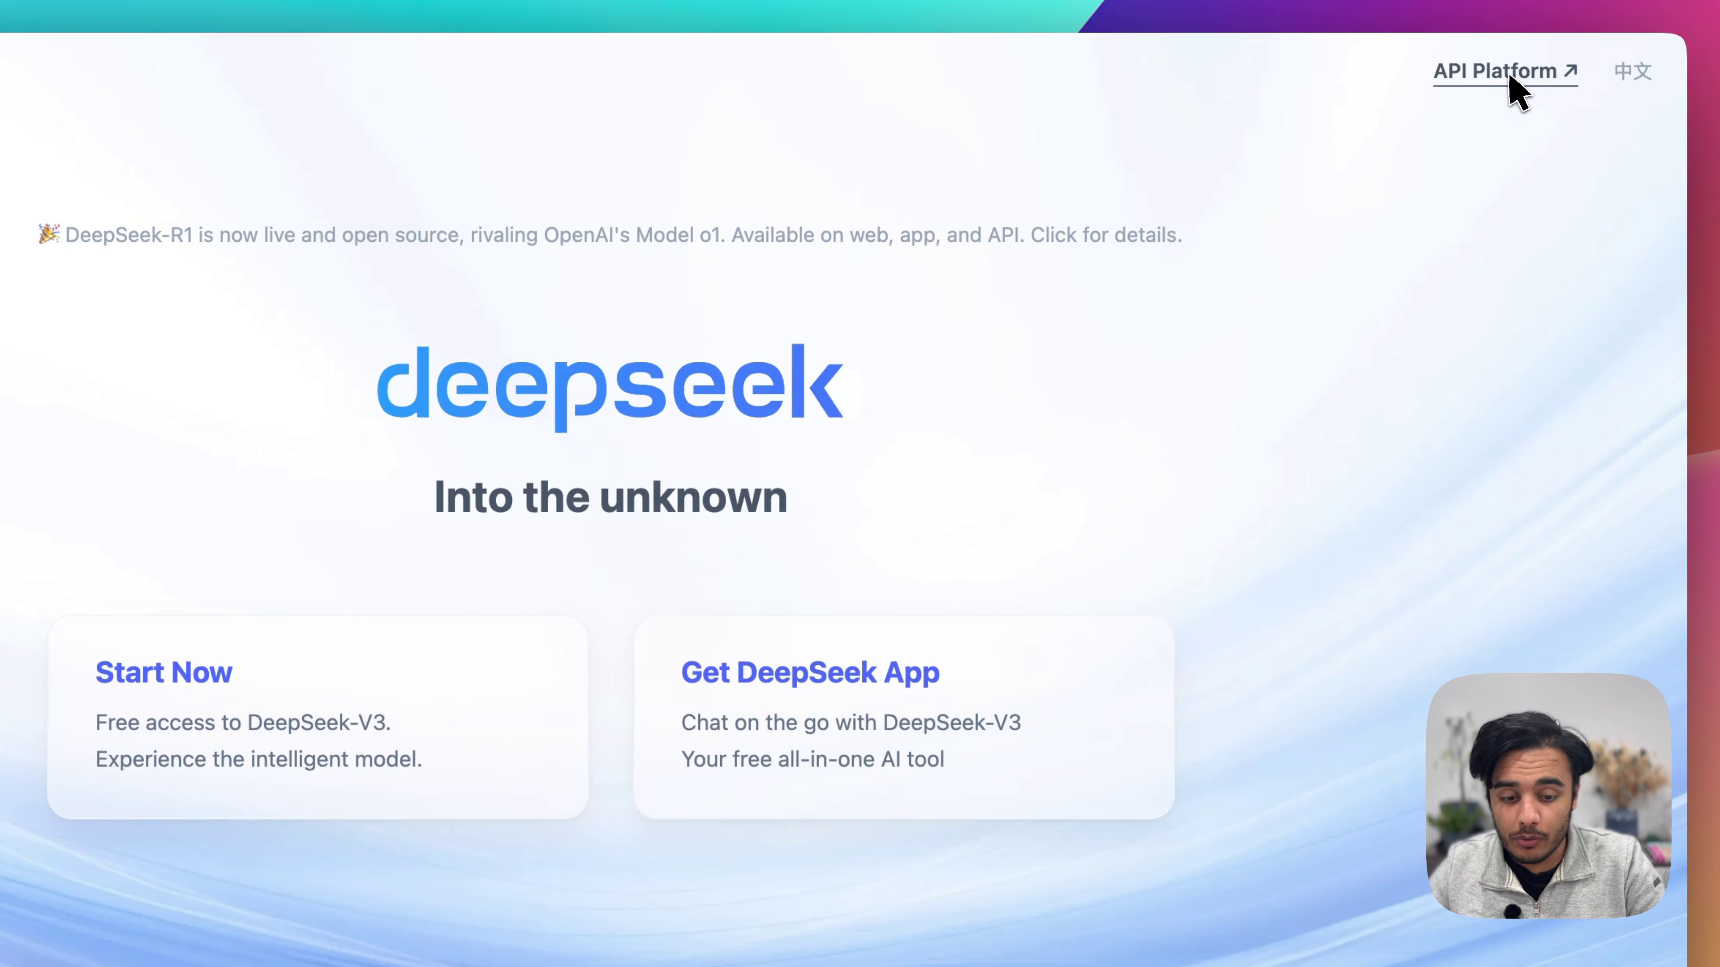
left_click(1509, 74)
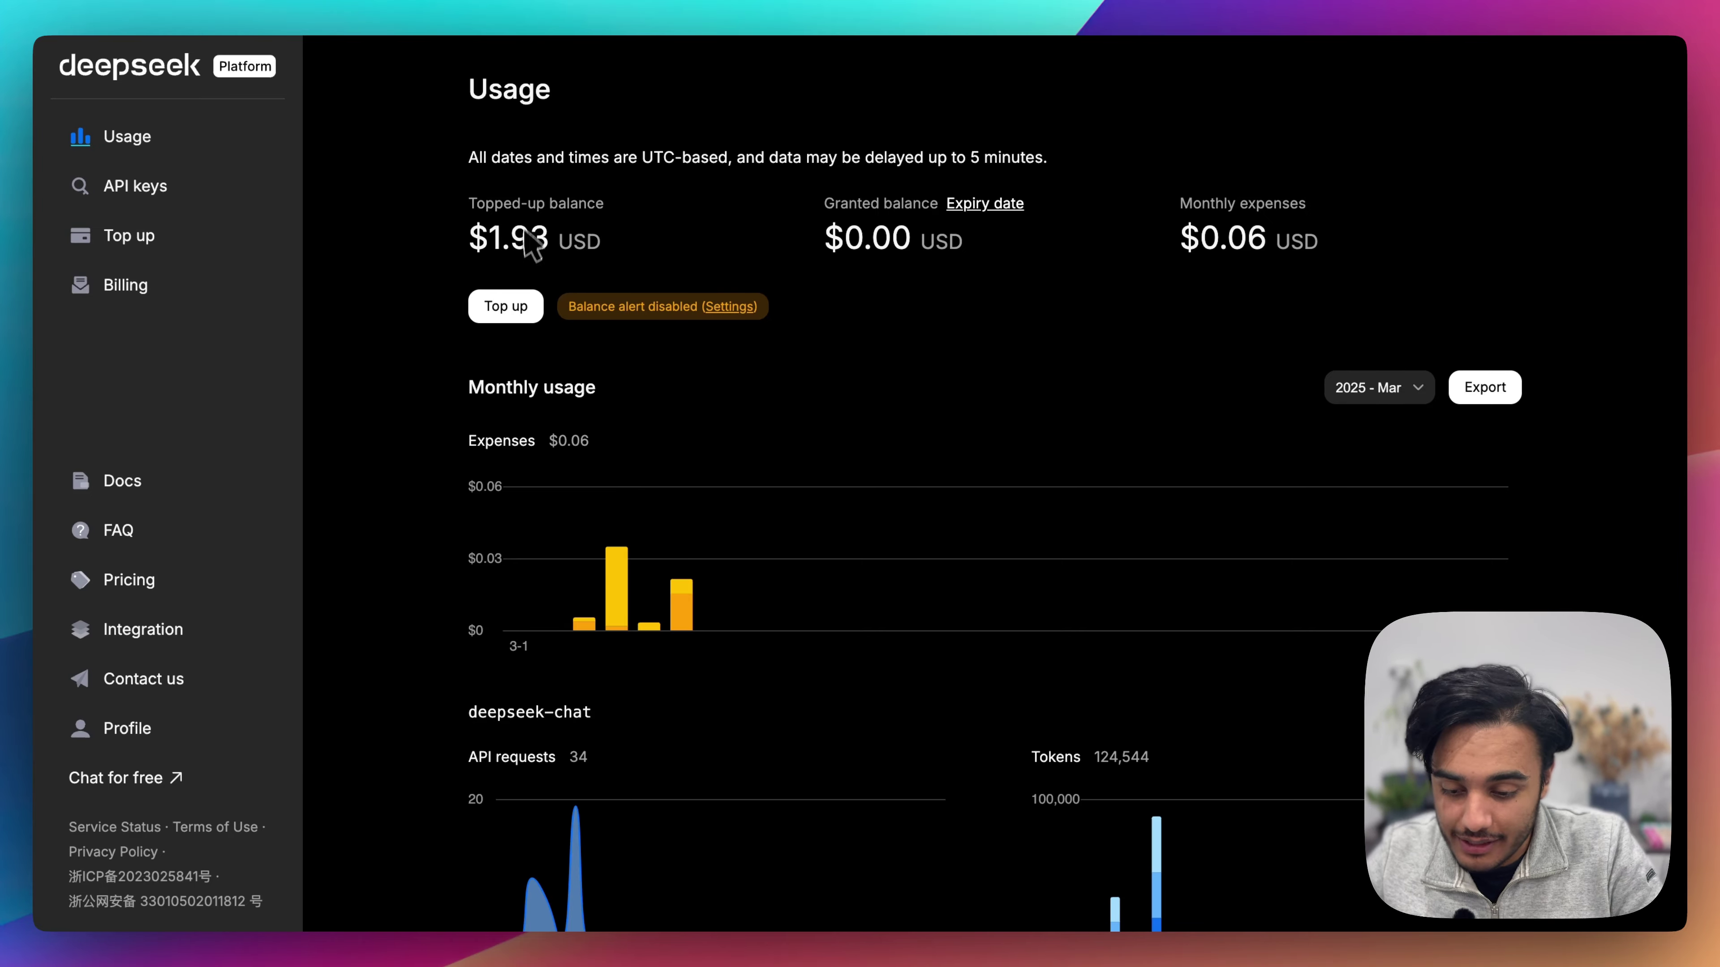
Step: Examine the topped-up balance, monthly expenses and the API requests of deepseek-chat and deepseek-reasoner on the Usage page
left_click_drag(488, 239, 528, 240)
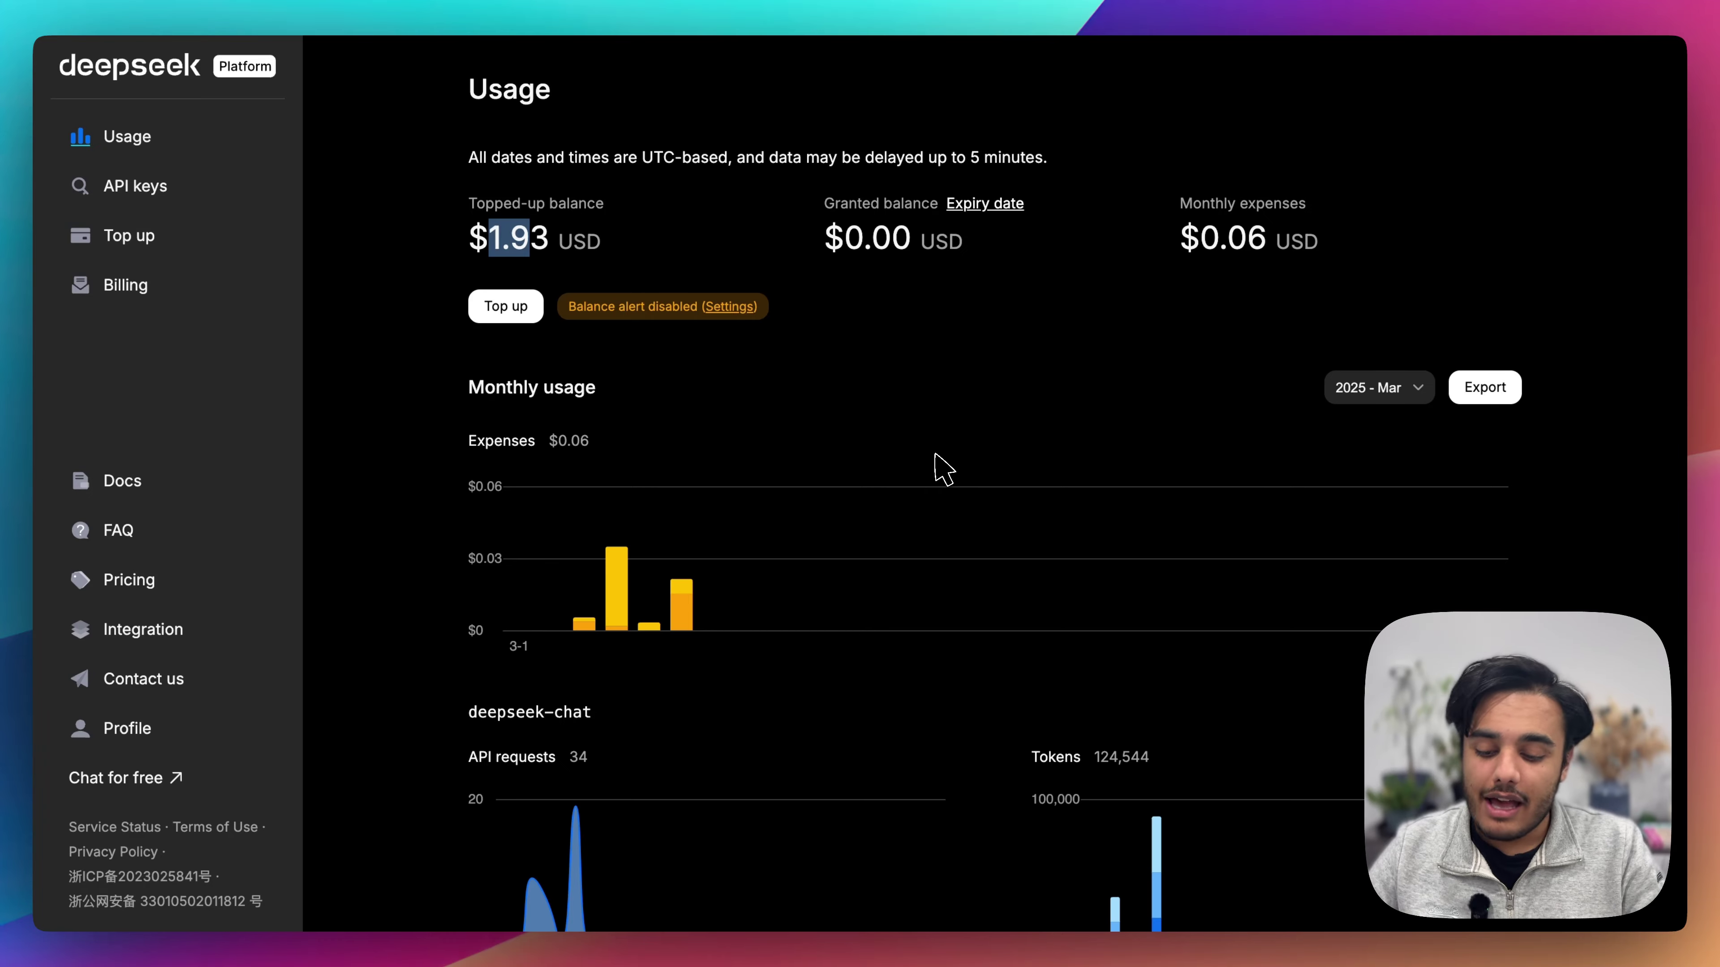
scroll(943, 468, "down", 5)
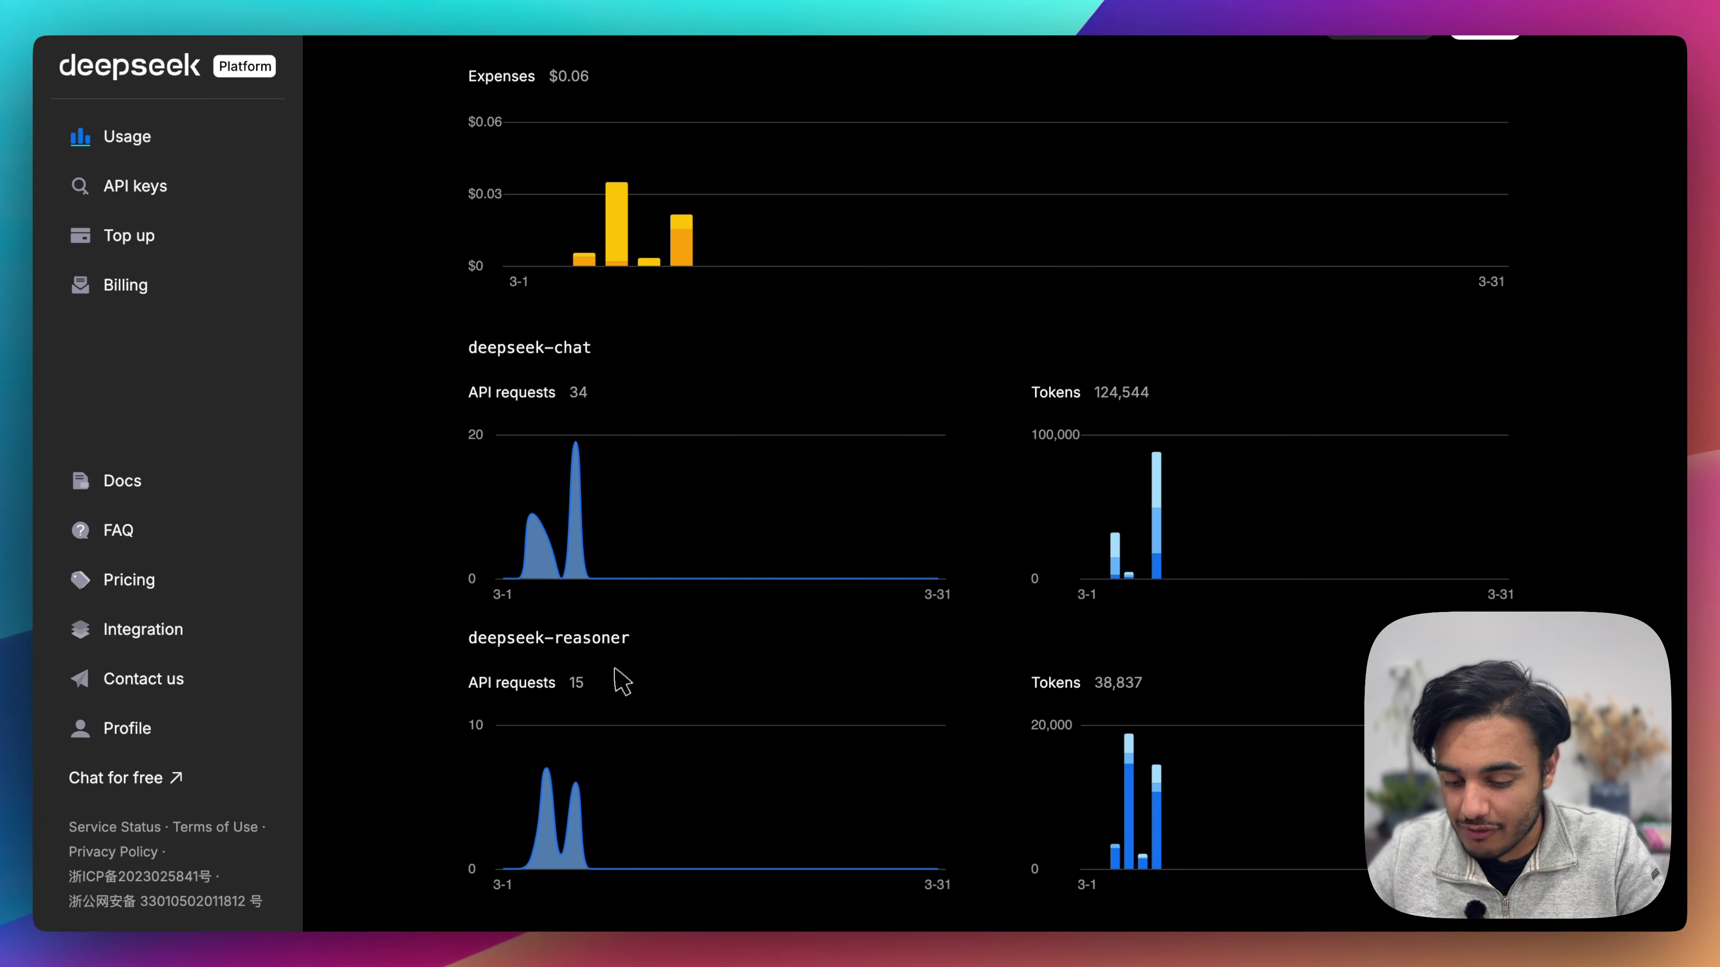
left_click_drag(615, 671, 459, 643)
scroll(729, 667, "up", 2)
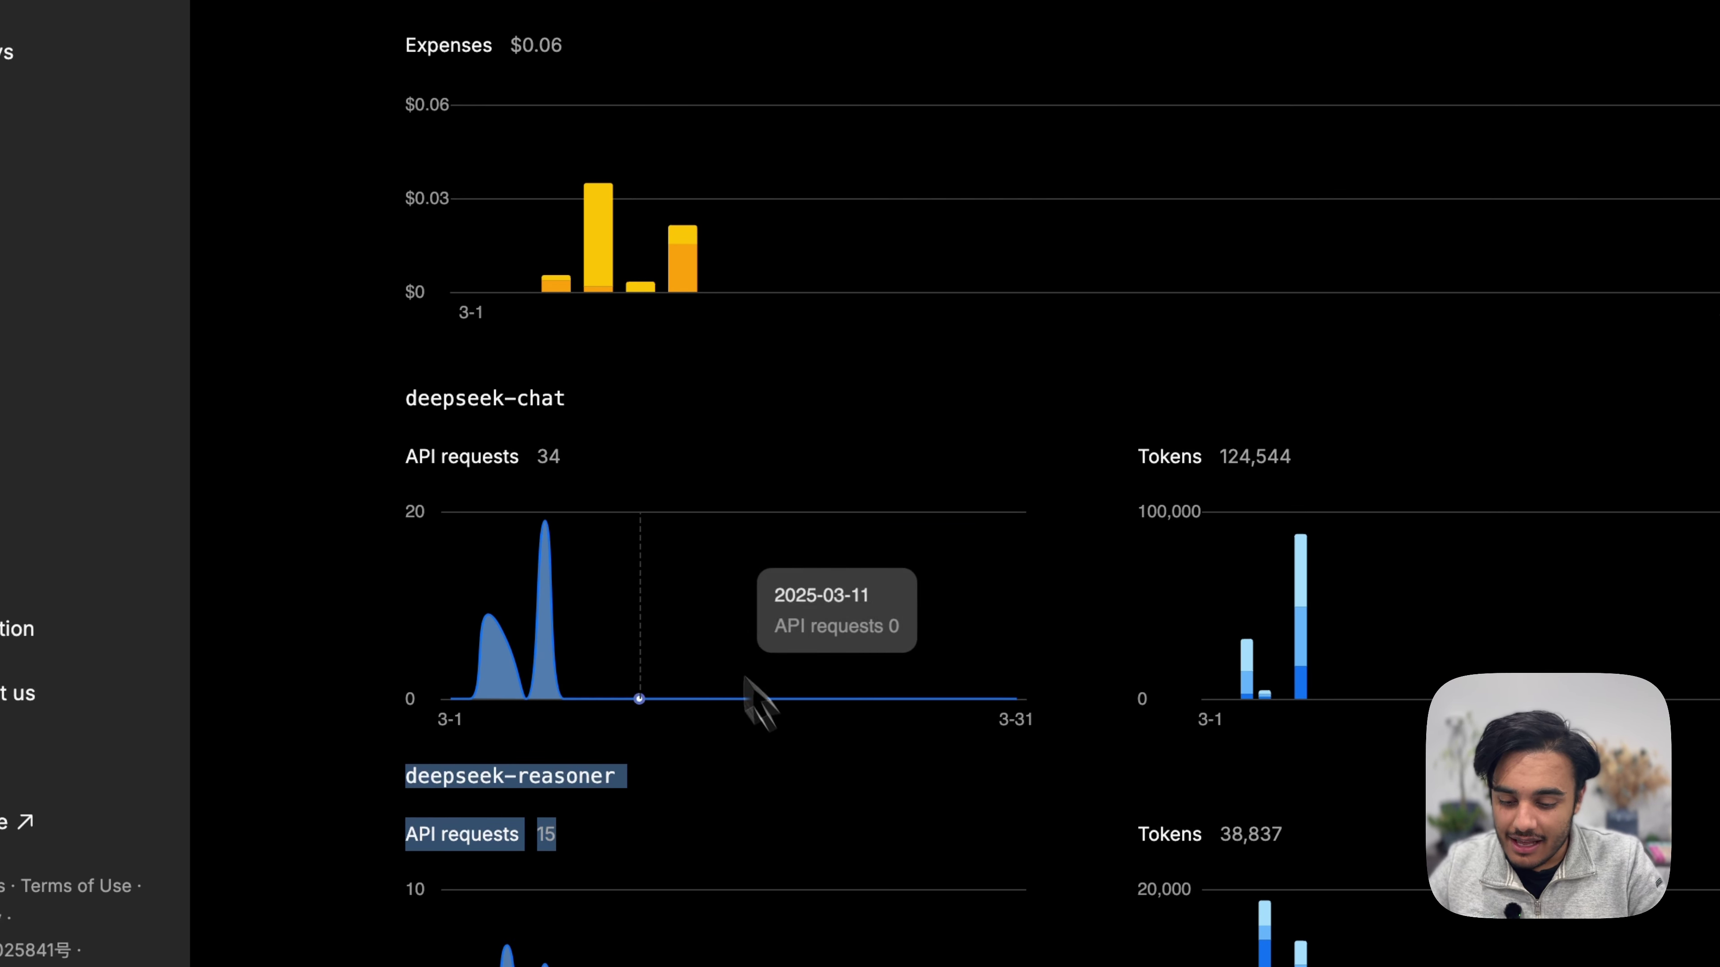
left_click_drag(568, 435, 407, 422)
scroll(906, 703, "up", 2)
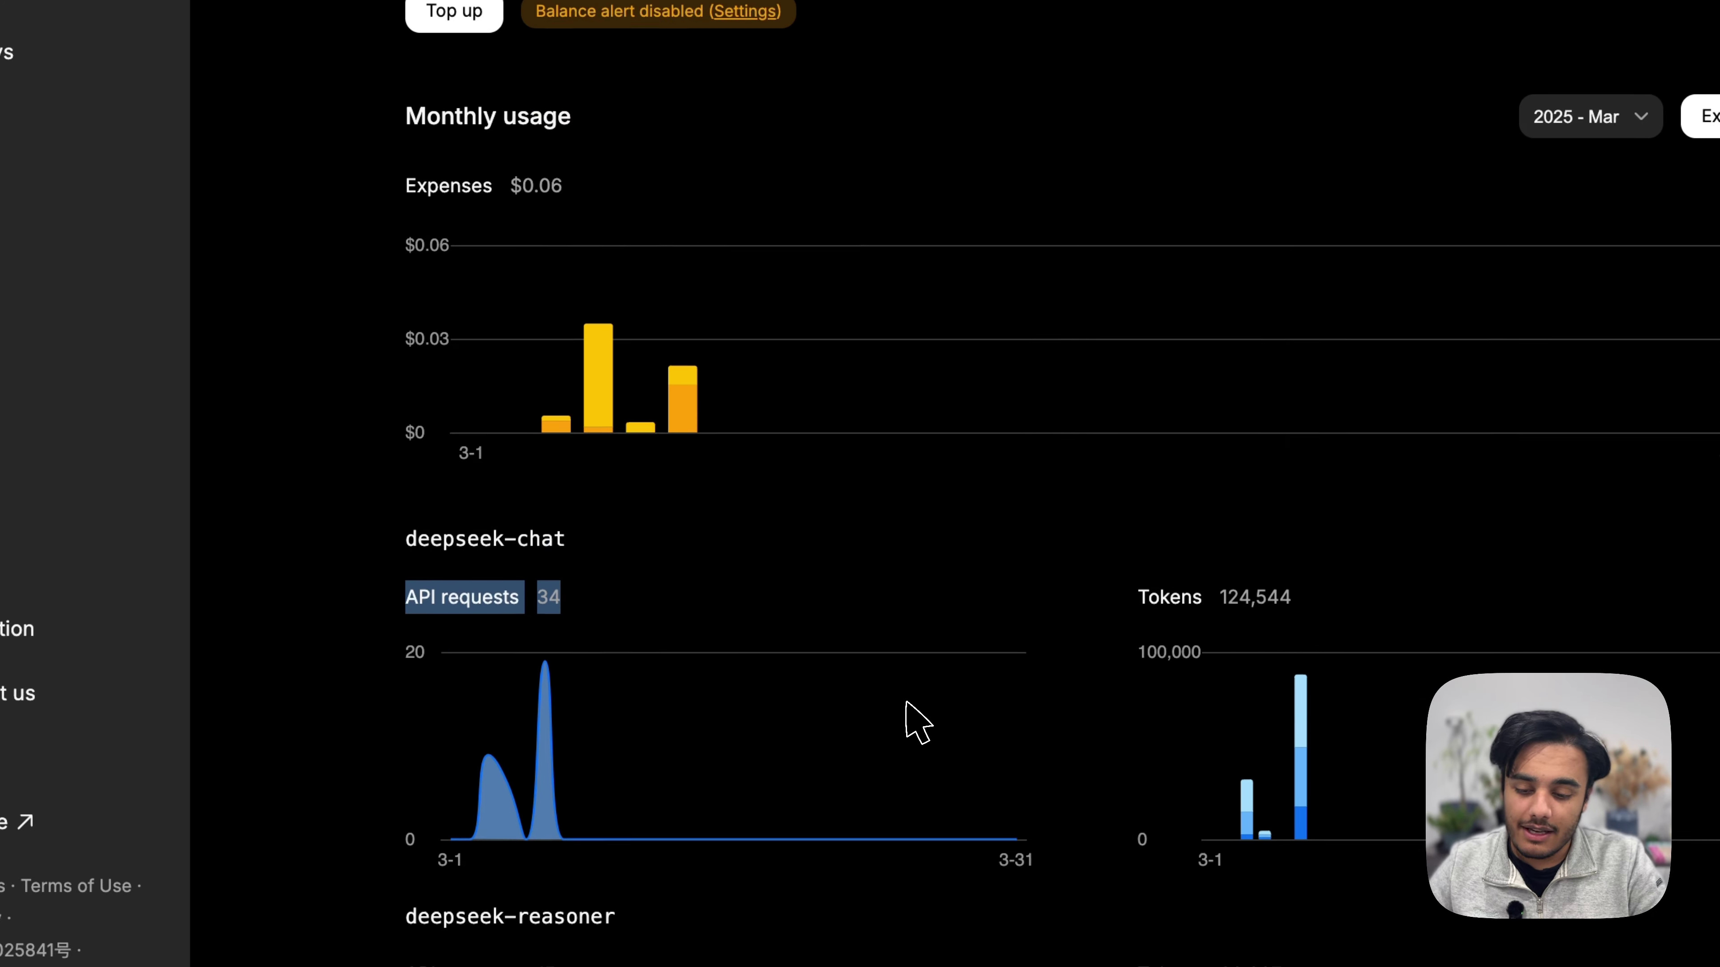
scroll(917, 723, "up", 3)
left_click_drag(1072, 269, 1165, 254)
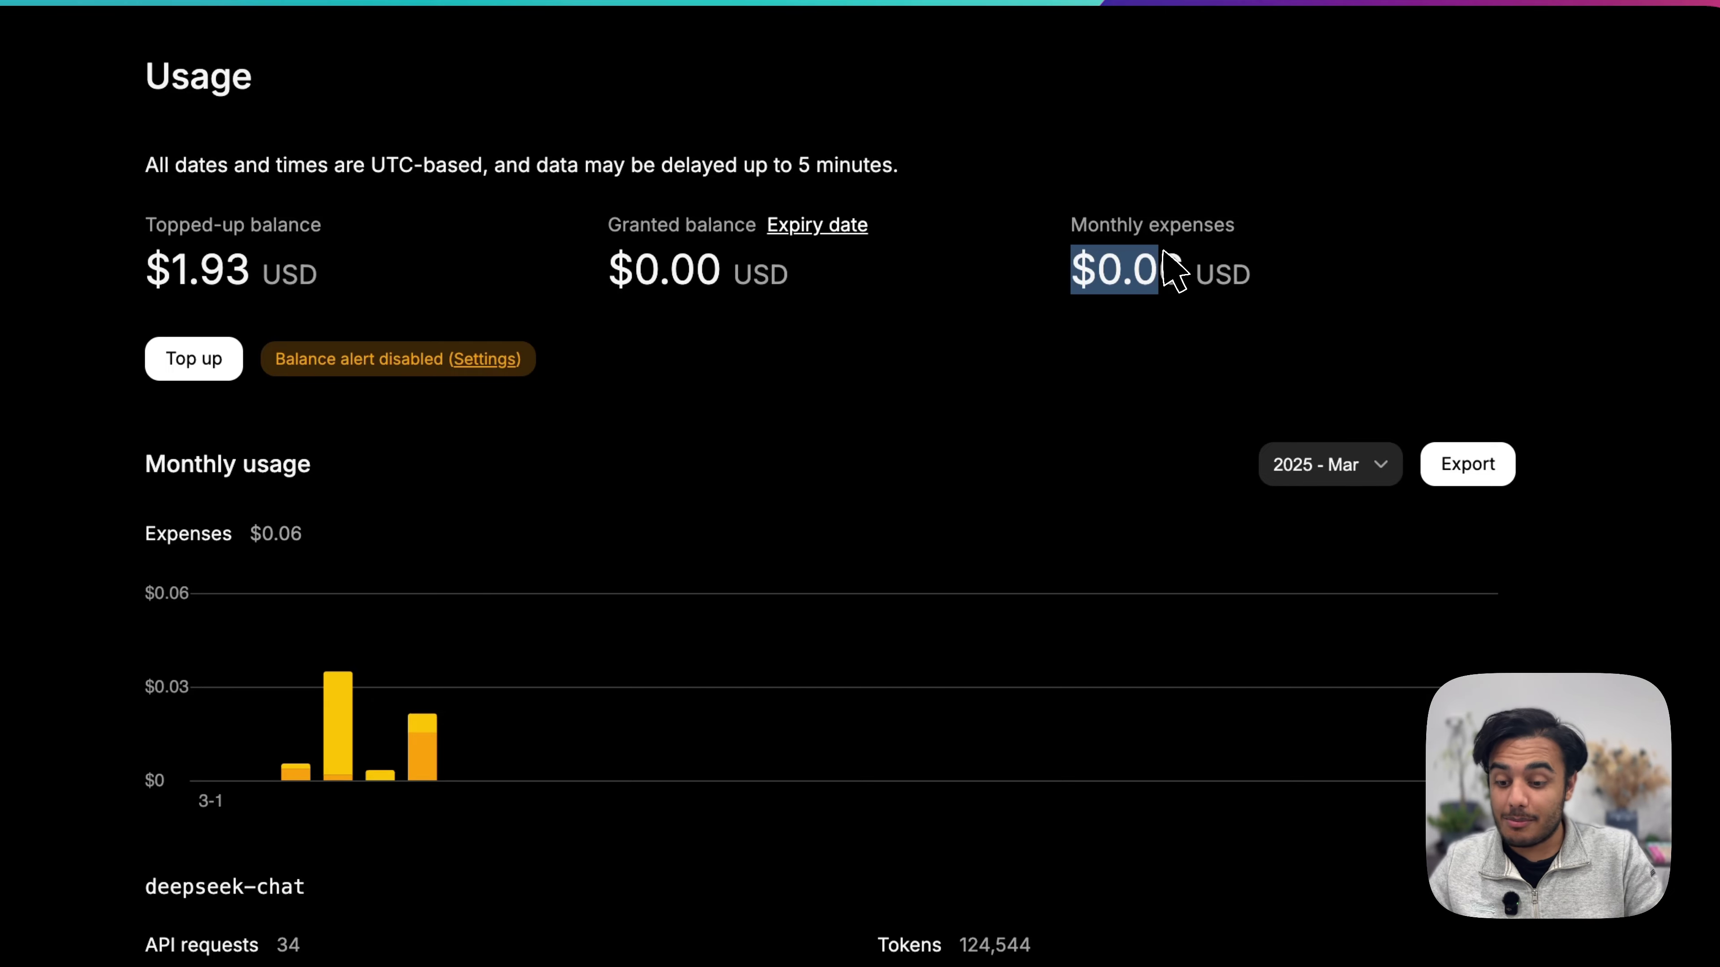
left_click_drag(143, 269, 292, 262)
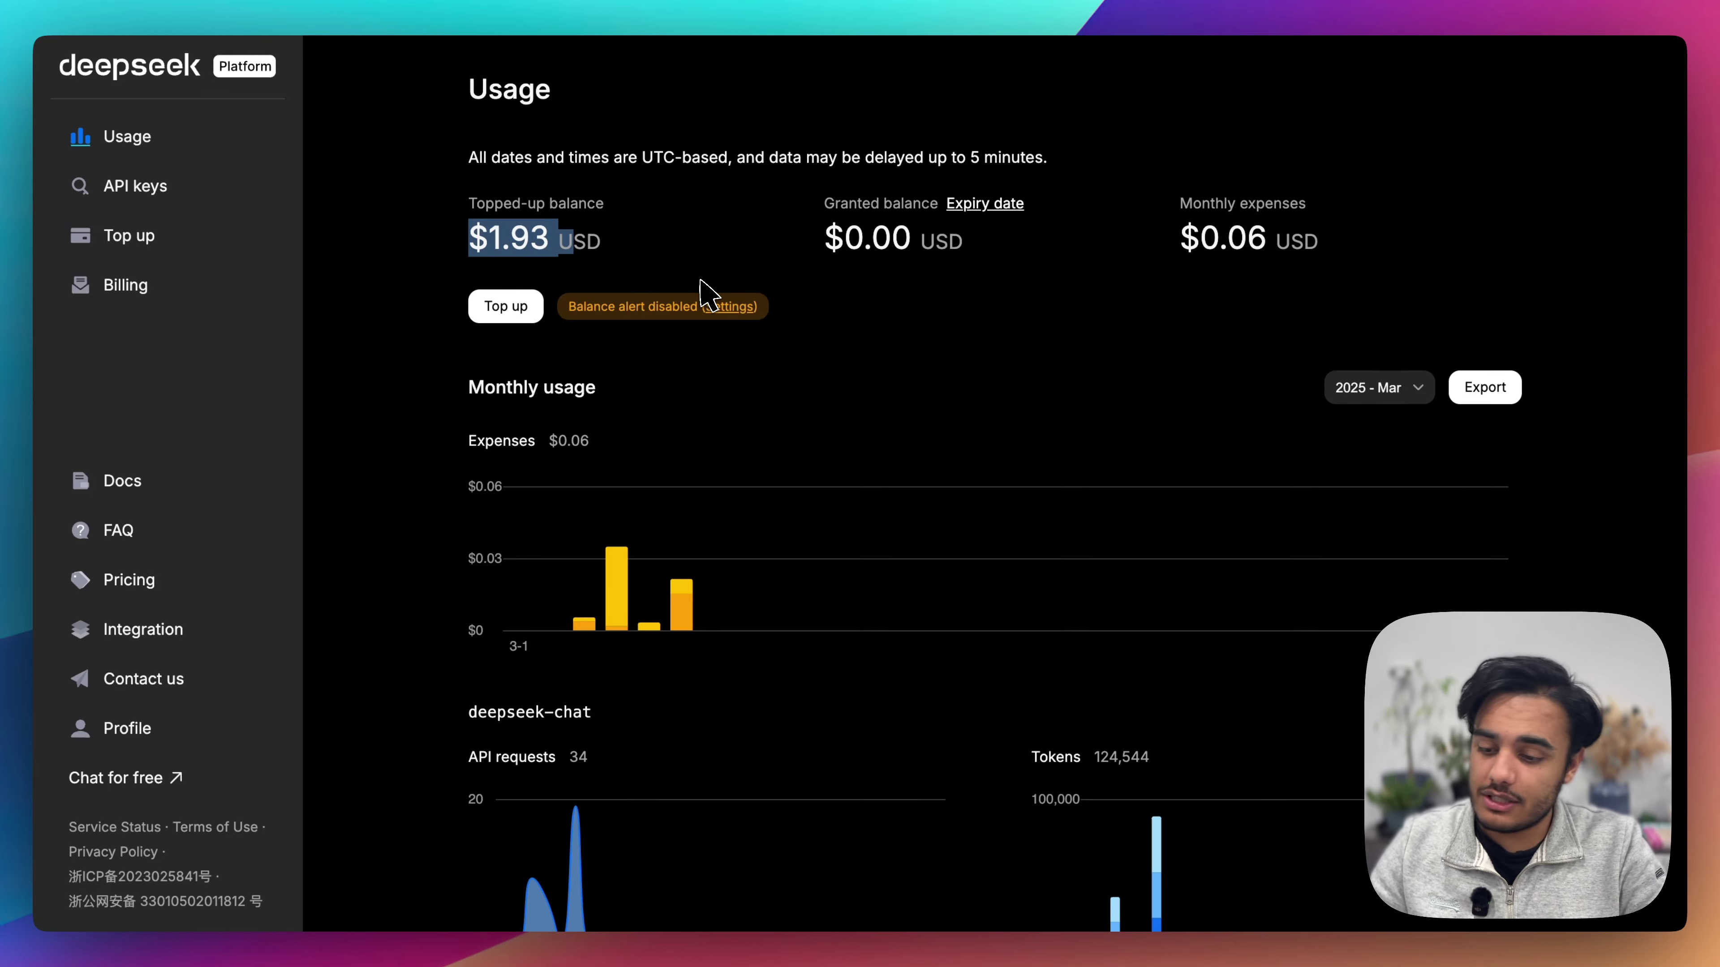
Step: Open the DeepSeek platform's API keys page and bring up the form for creating a new API key
left_click(132, 185)
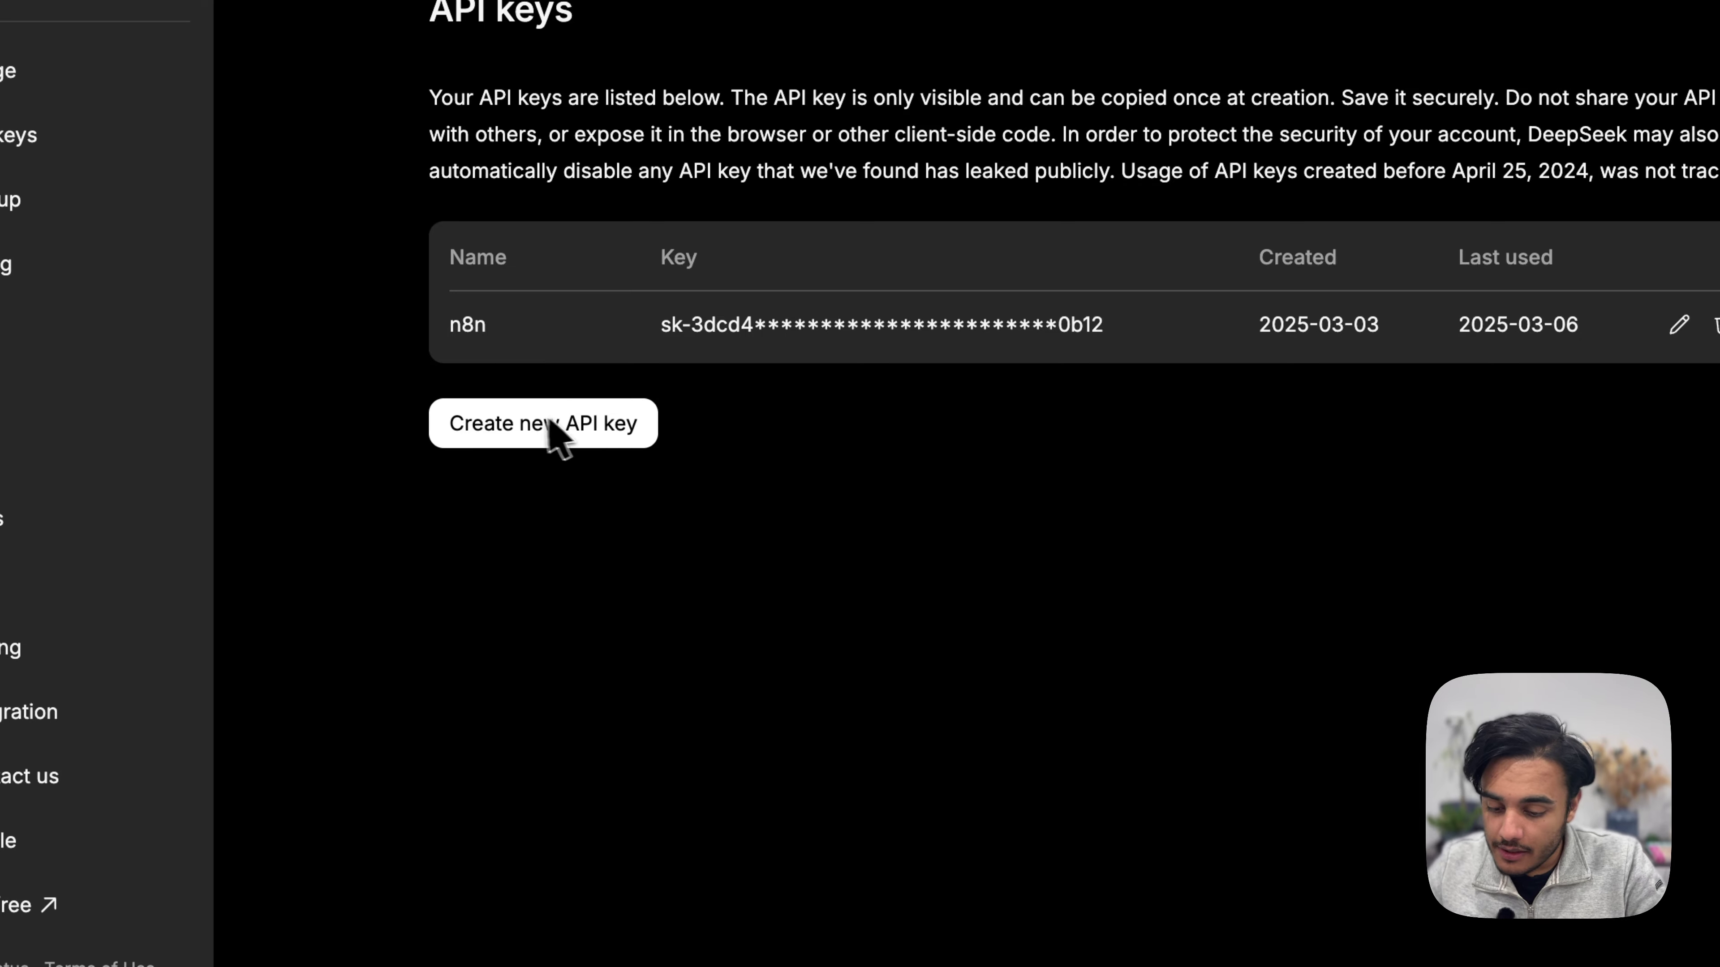
left_click(569, 421)
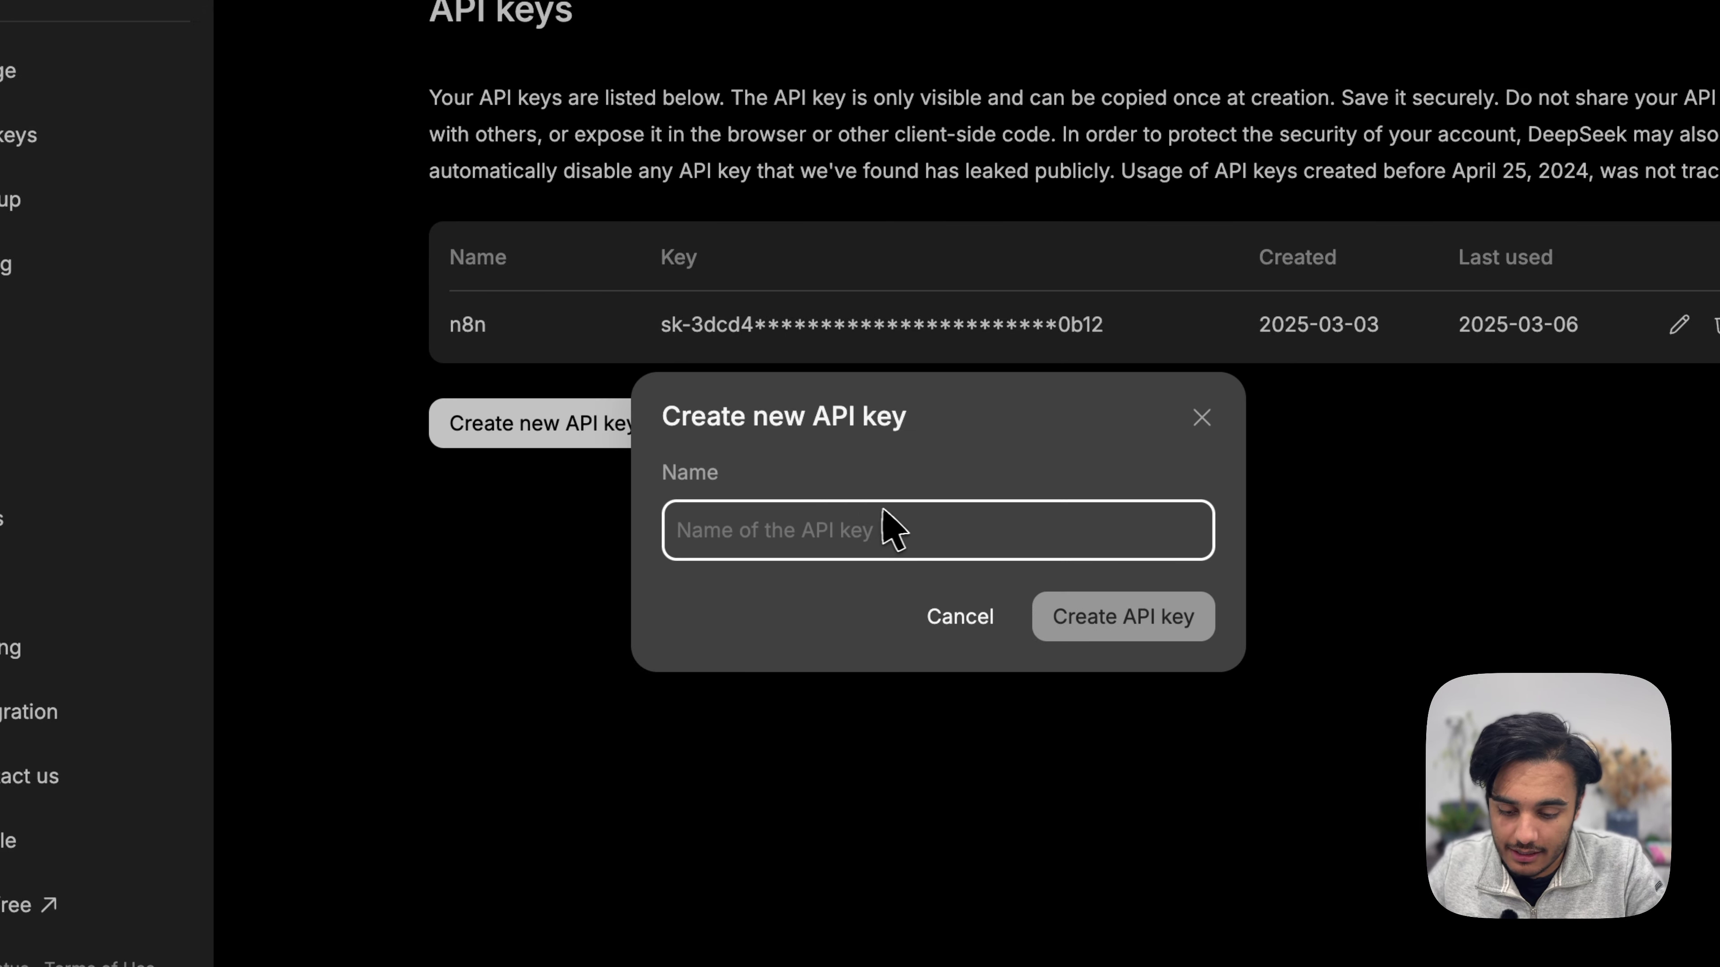
left_click(1053, 478)
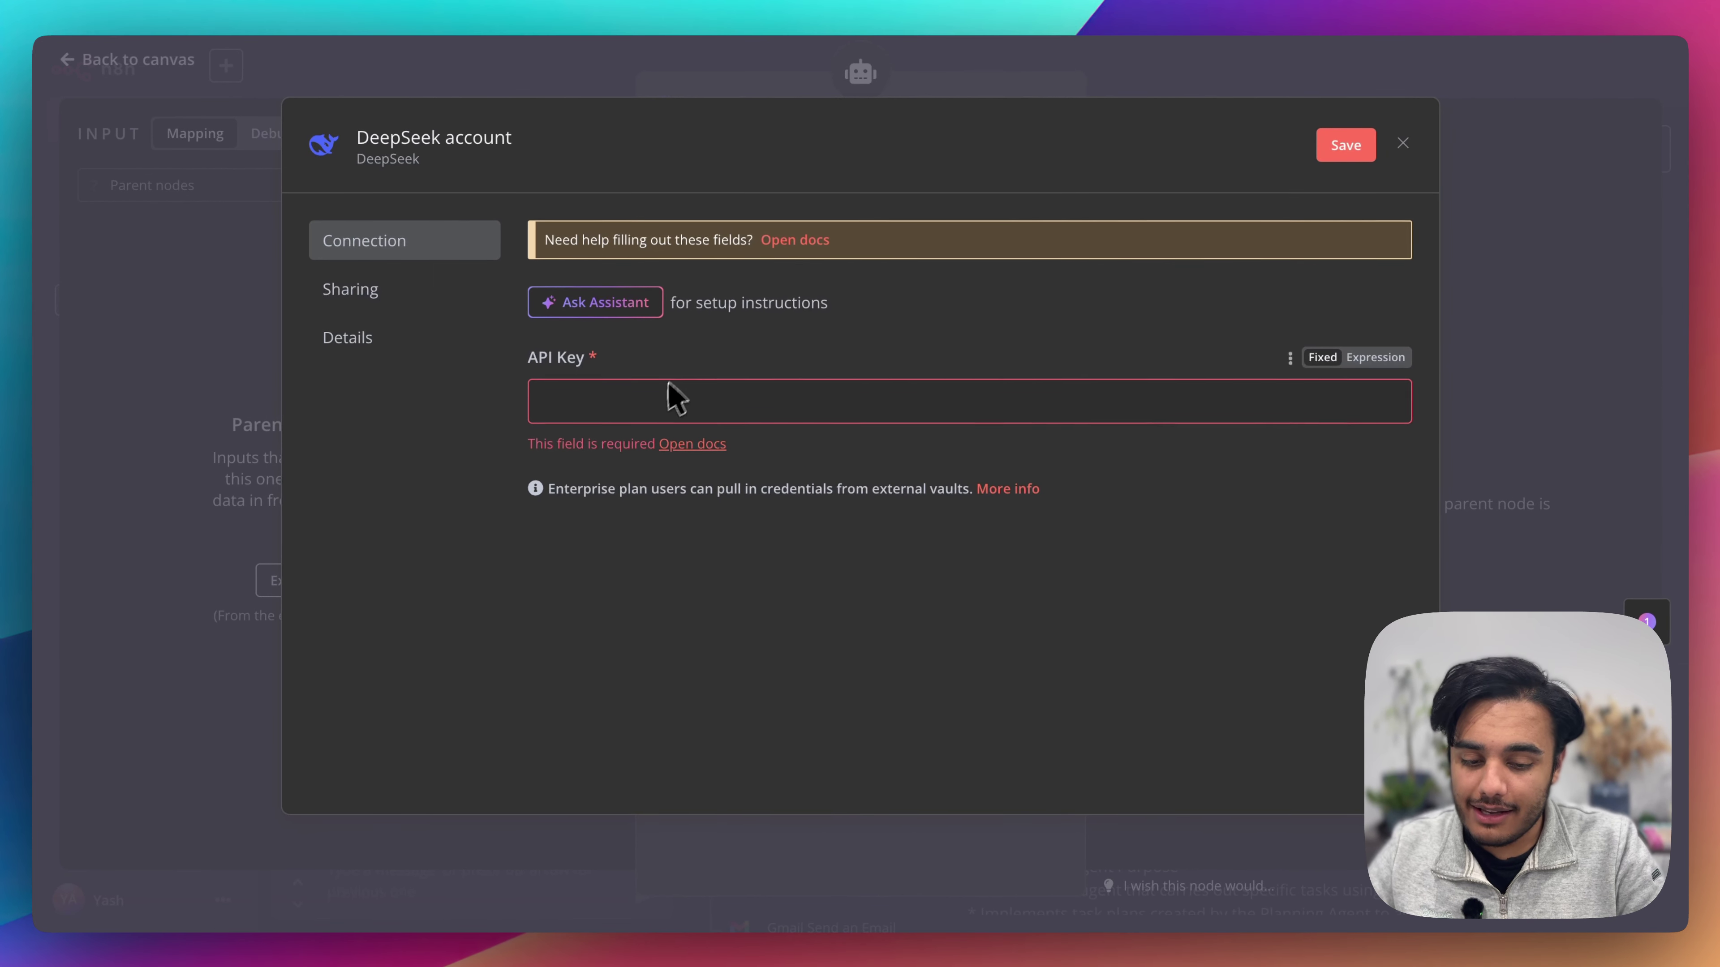
Step: Discard the unsaved DeepSeek credential and return to the chat model's parameters
left_click(1400, 144)
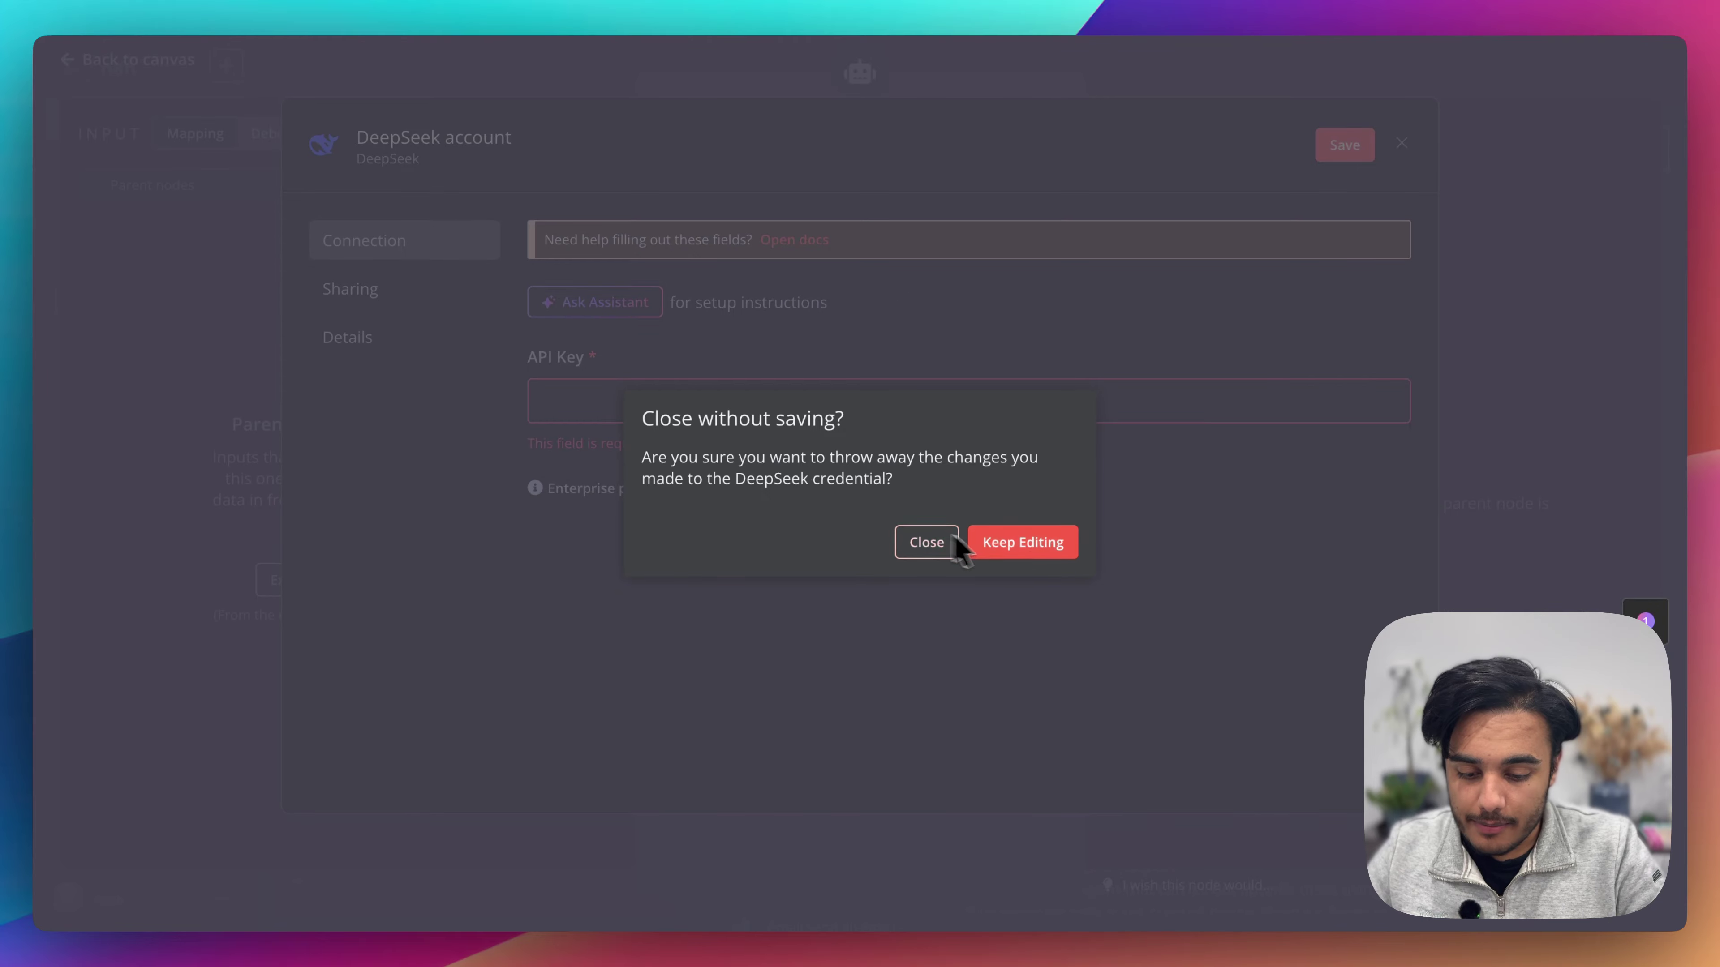
left_click(922, 542)
Step: Try entering an API key in another new DeepSeek credential, and discard that credential without saving
left_click(833, 210)
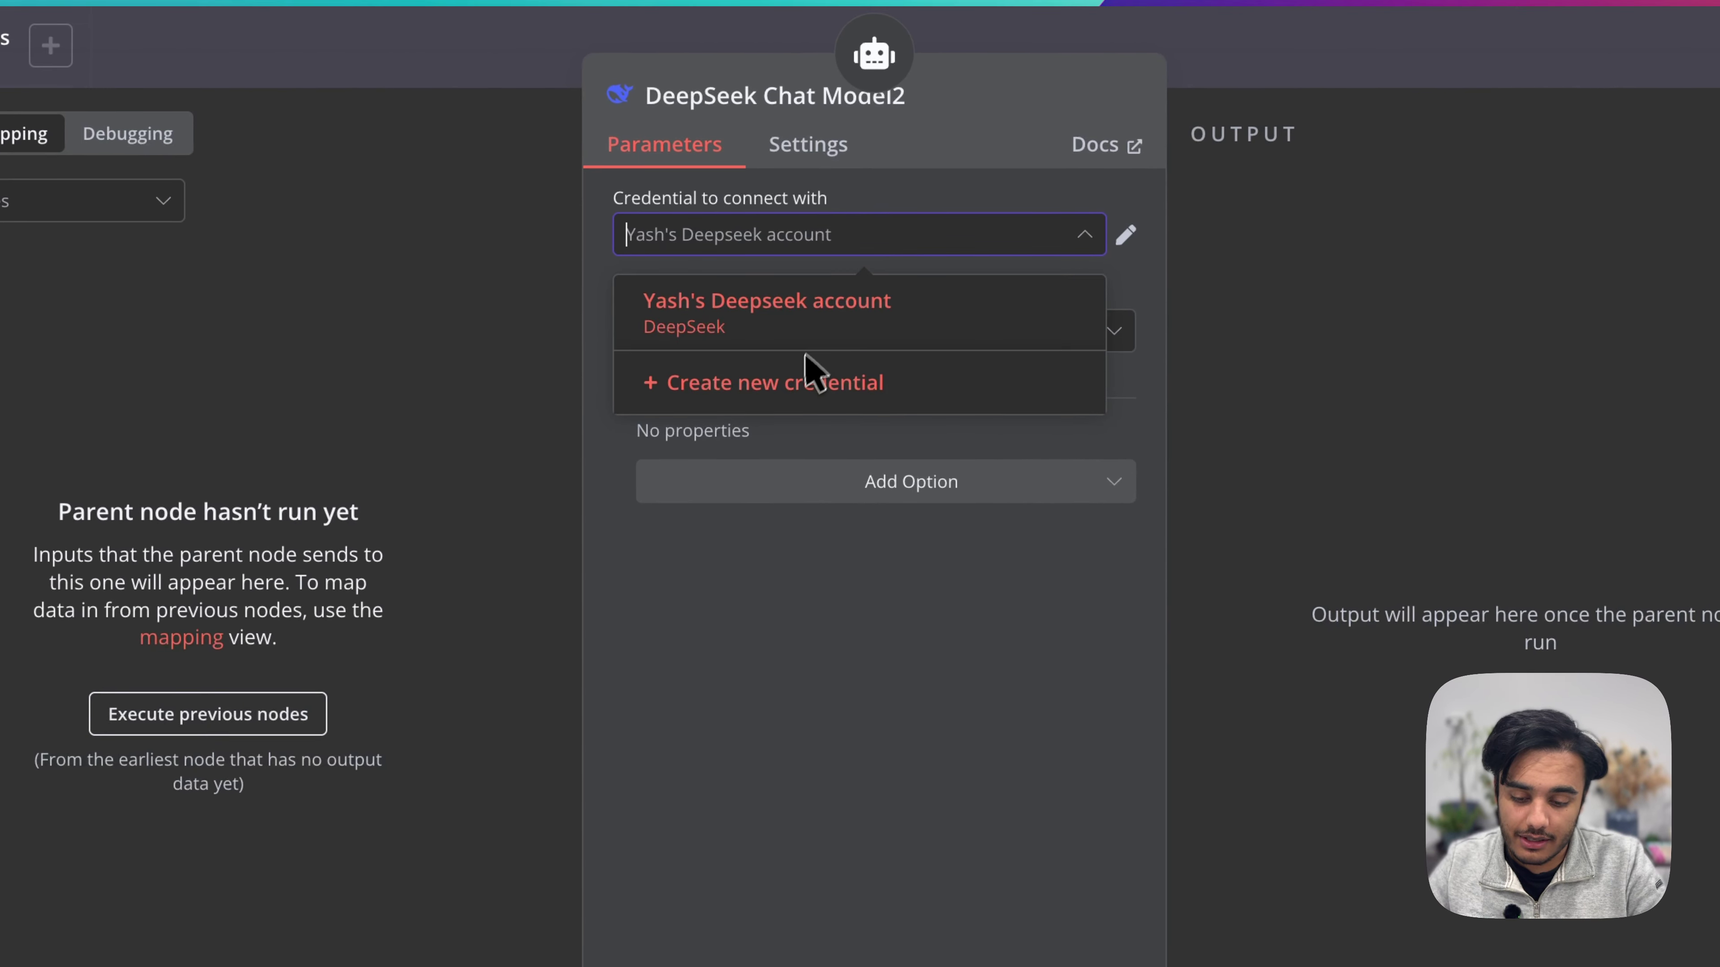
left_click(797, 369)
left_click_drag(563, 481, 439, 489)
key("BackSpace")
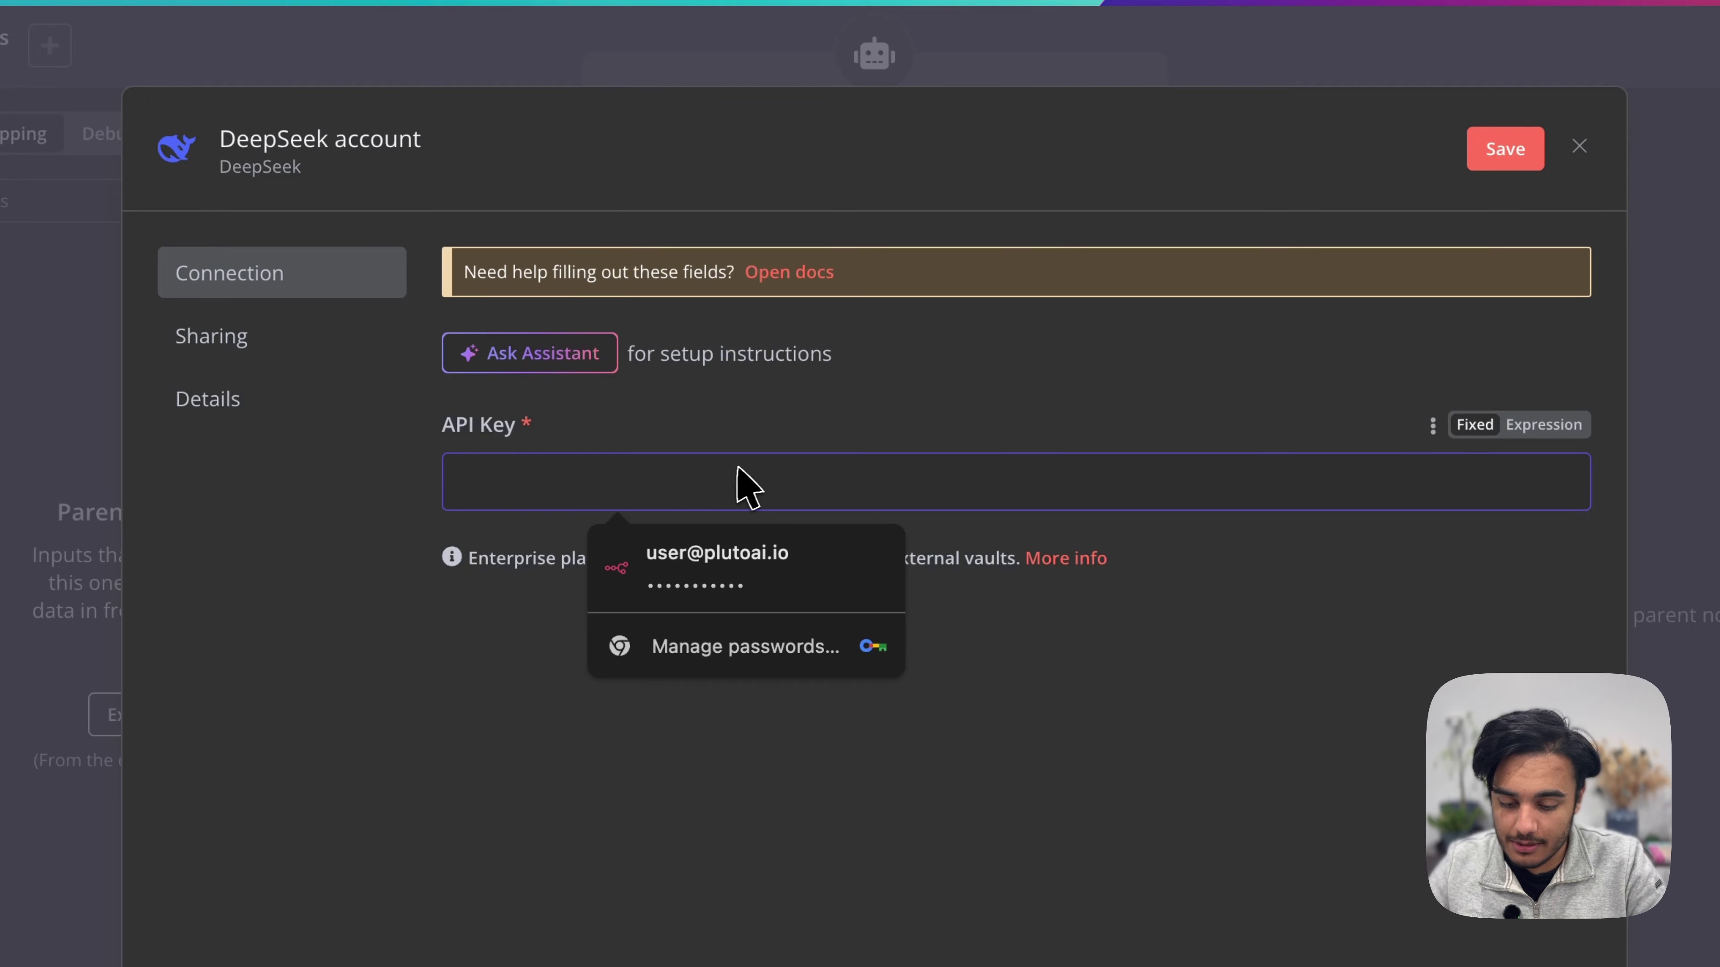
type("•••••••")
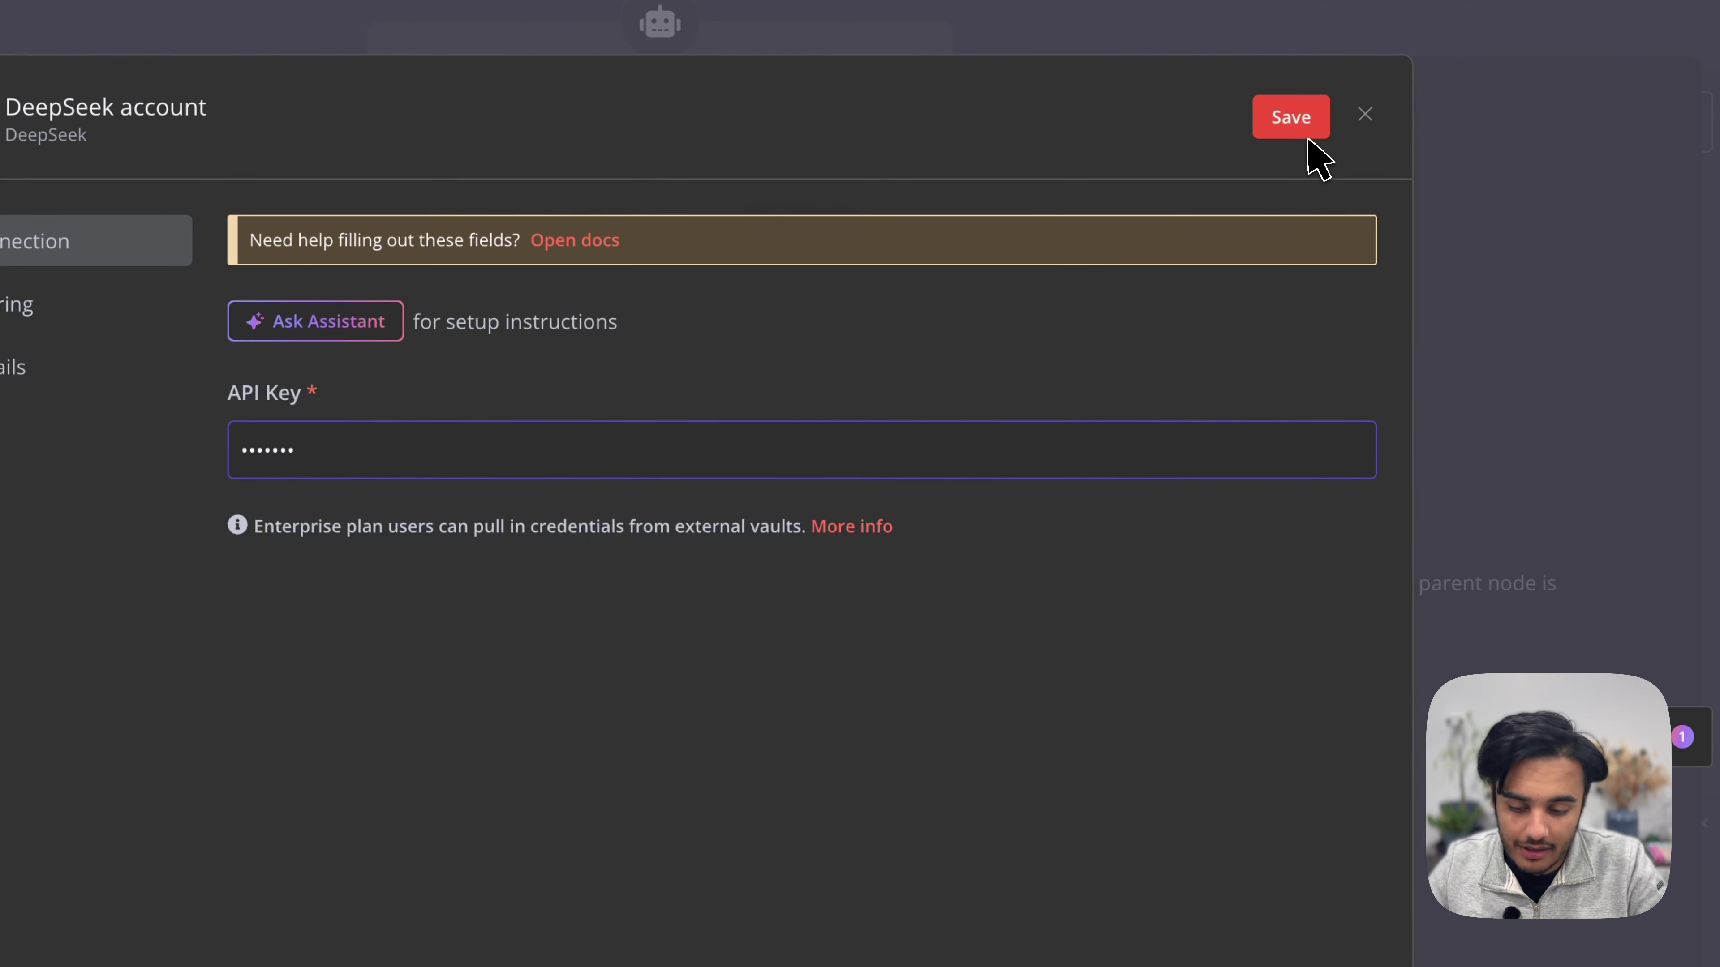
key("ctrl+a")
key("BackSpace")
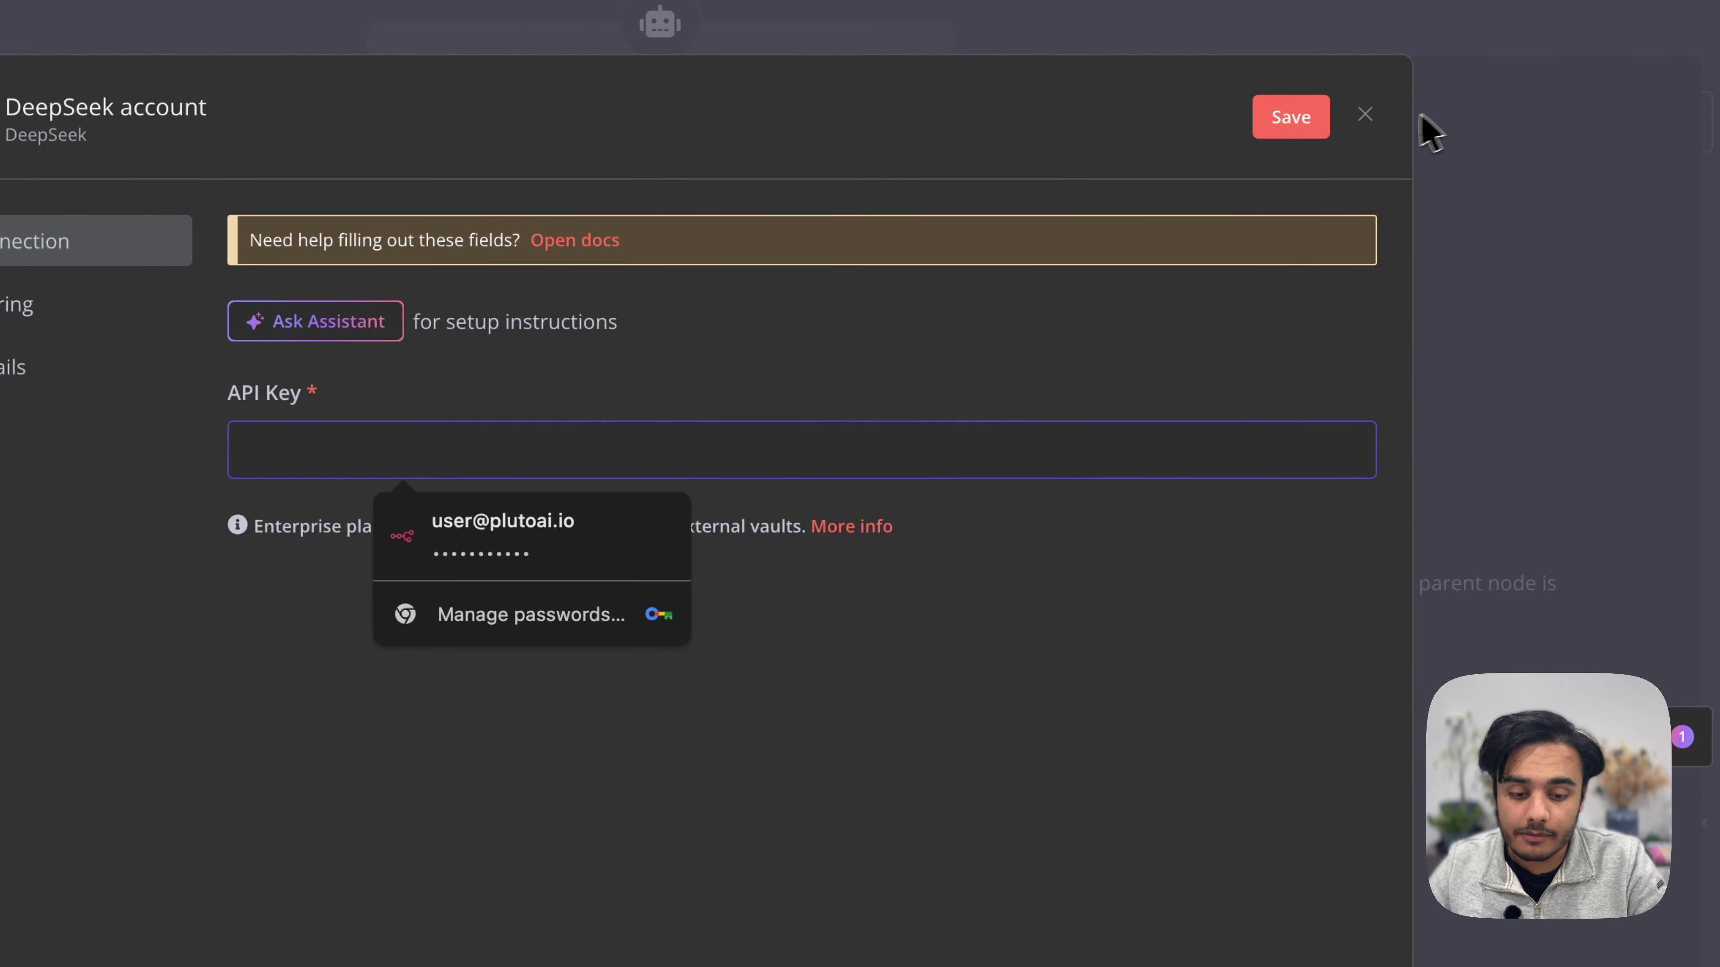
left_click(1364, 115)
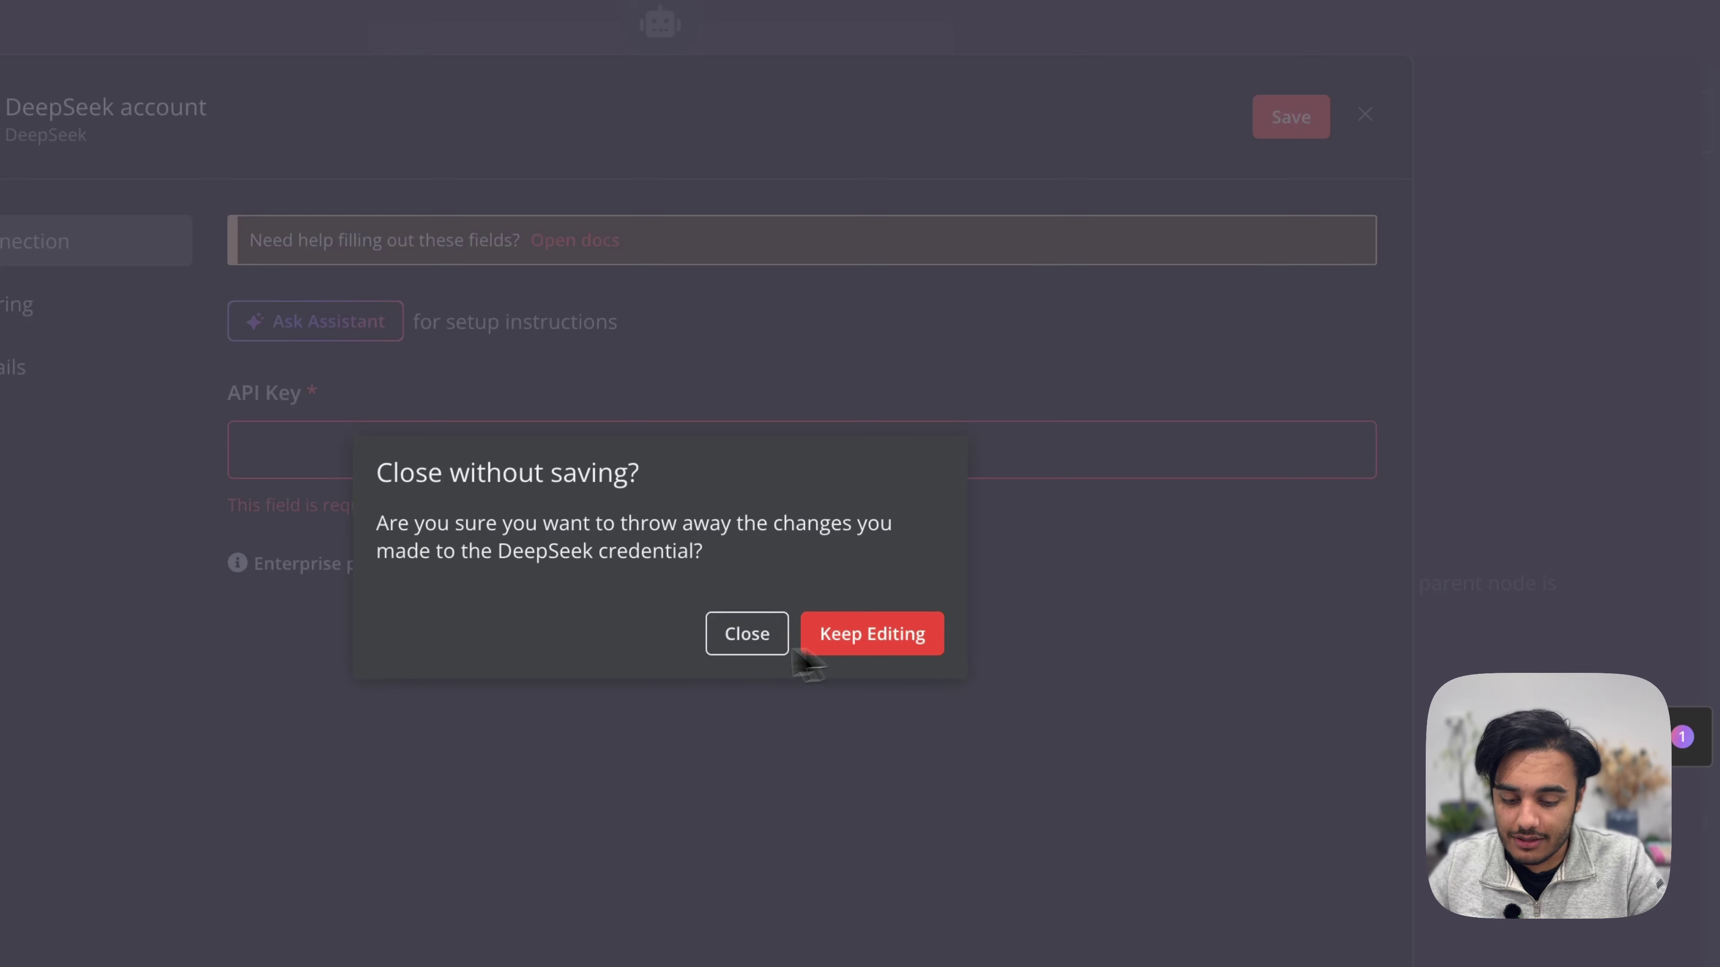
left_click(750, 646)
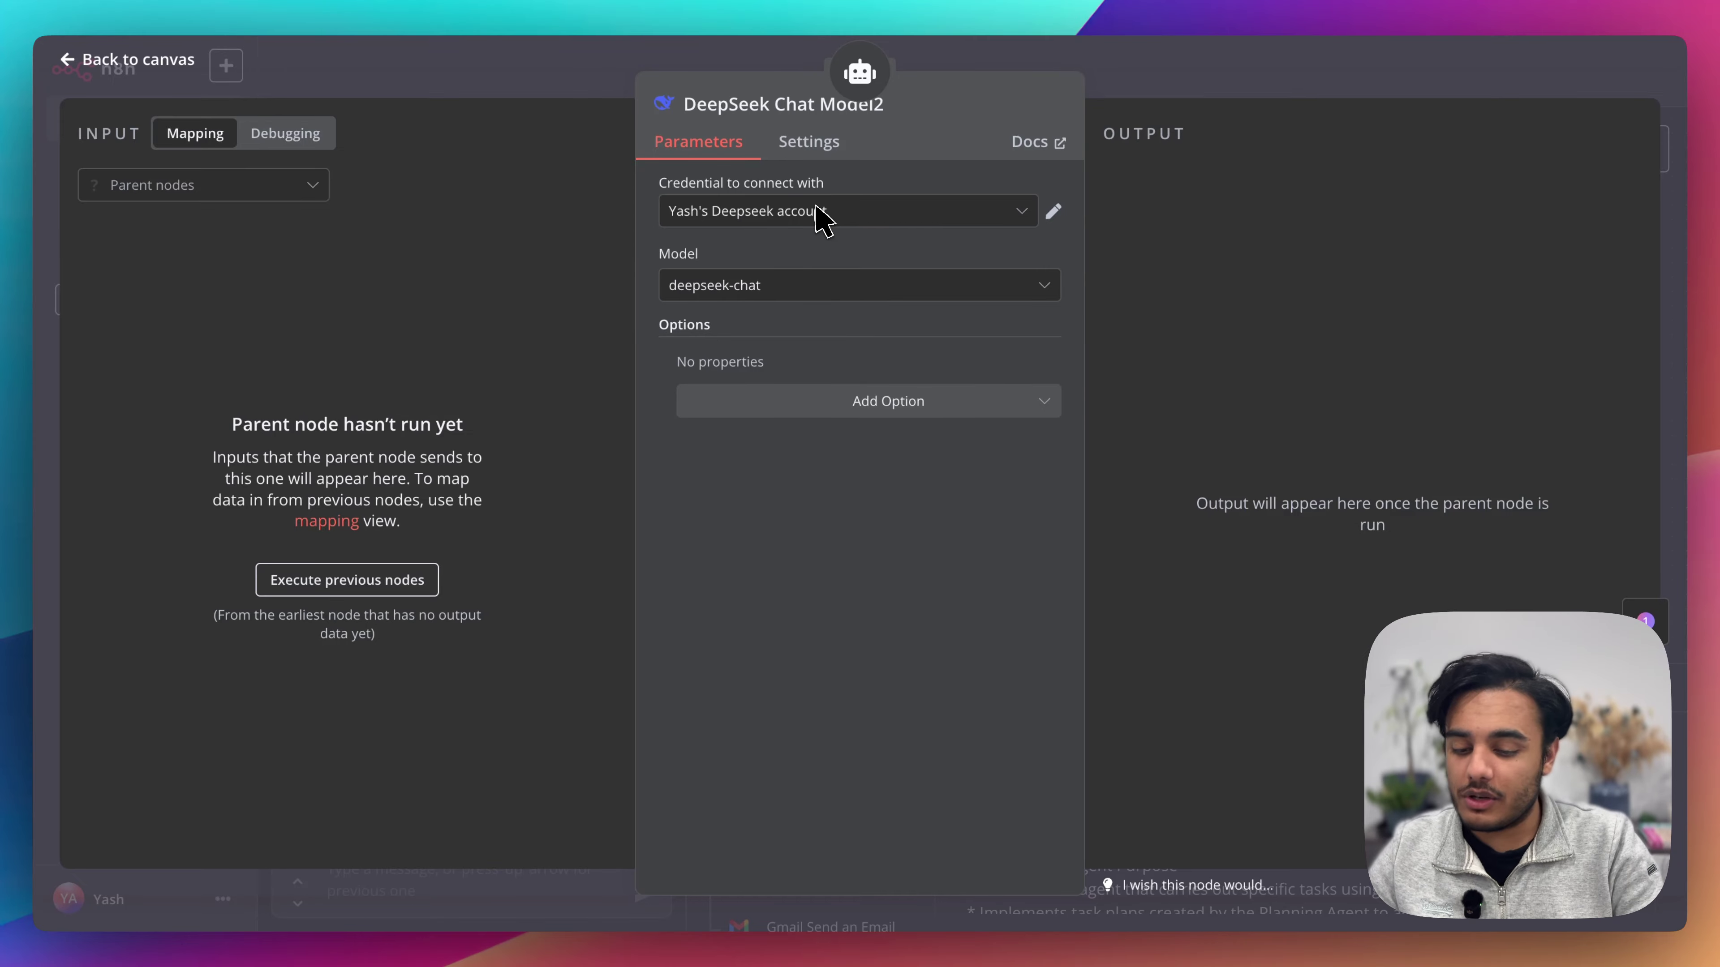
Step: Set the DeepSeek chat model's Model to deepseek-reasoner and return to the workflow canvas
left_click(712, 290)
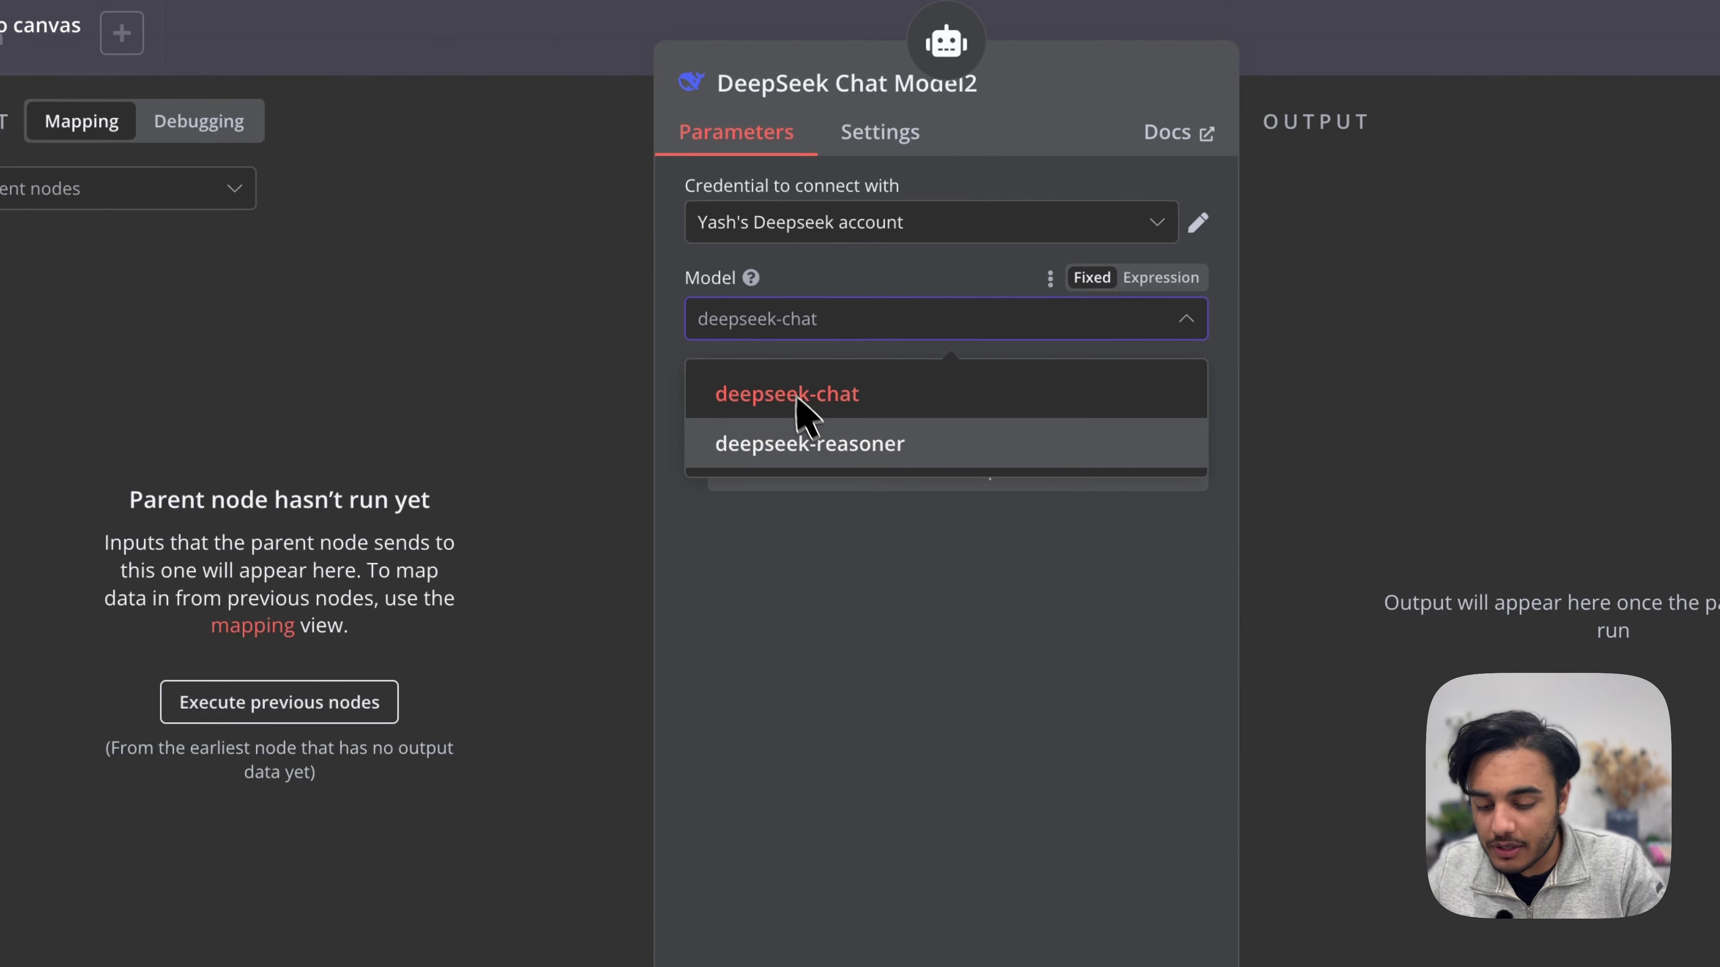
left_click(822, 442)
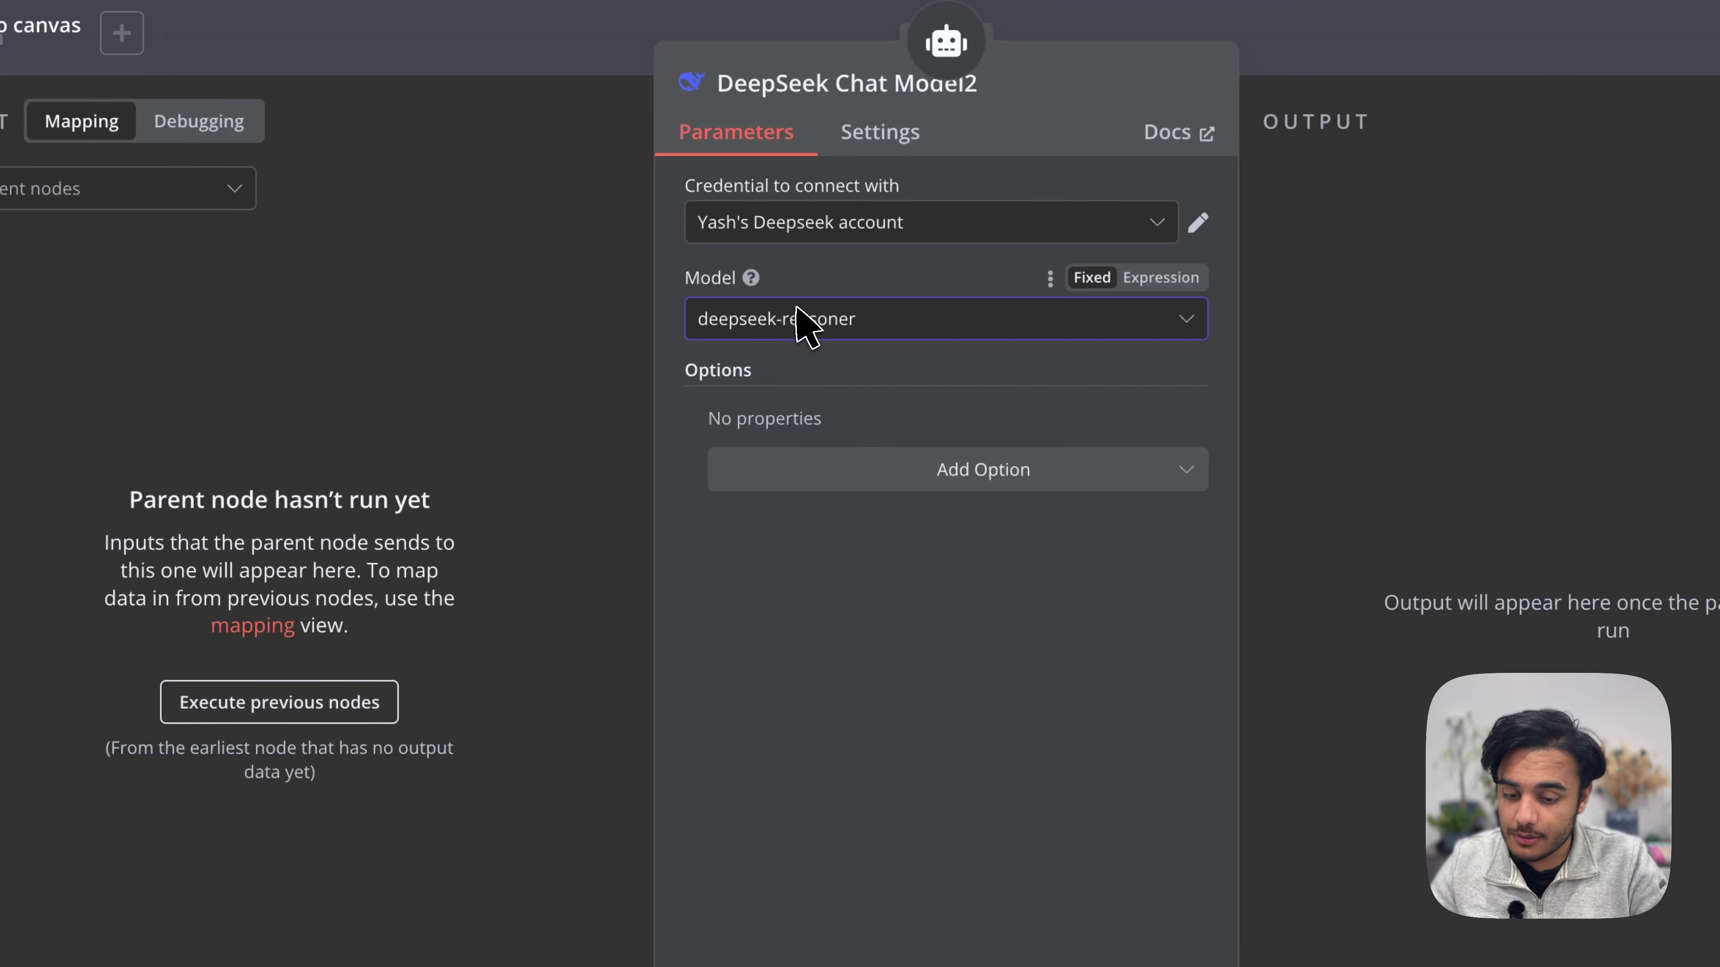
key("Escape")
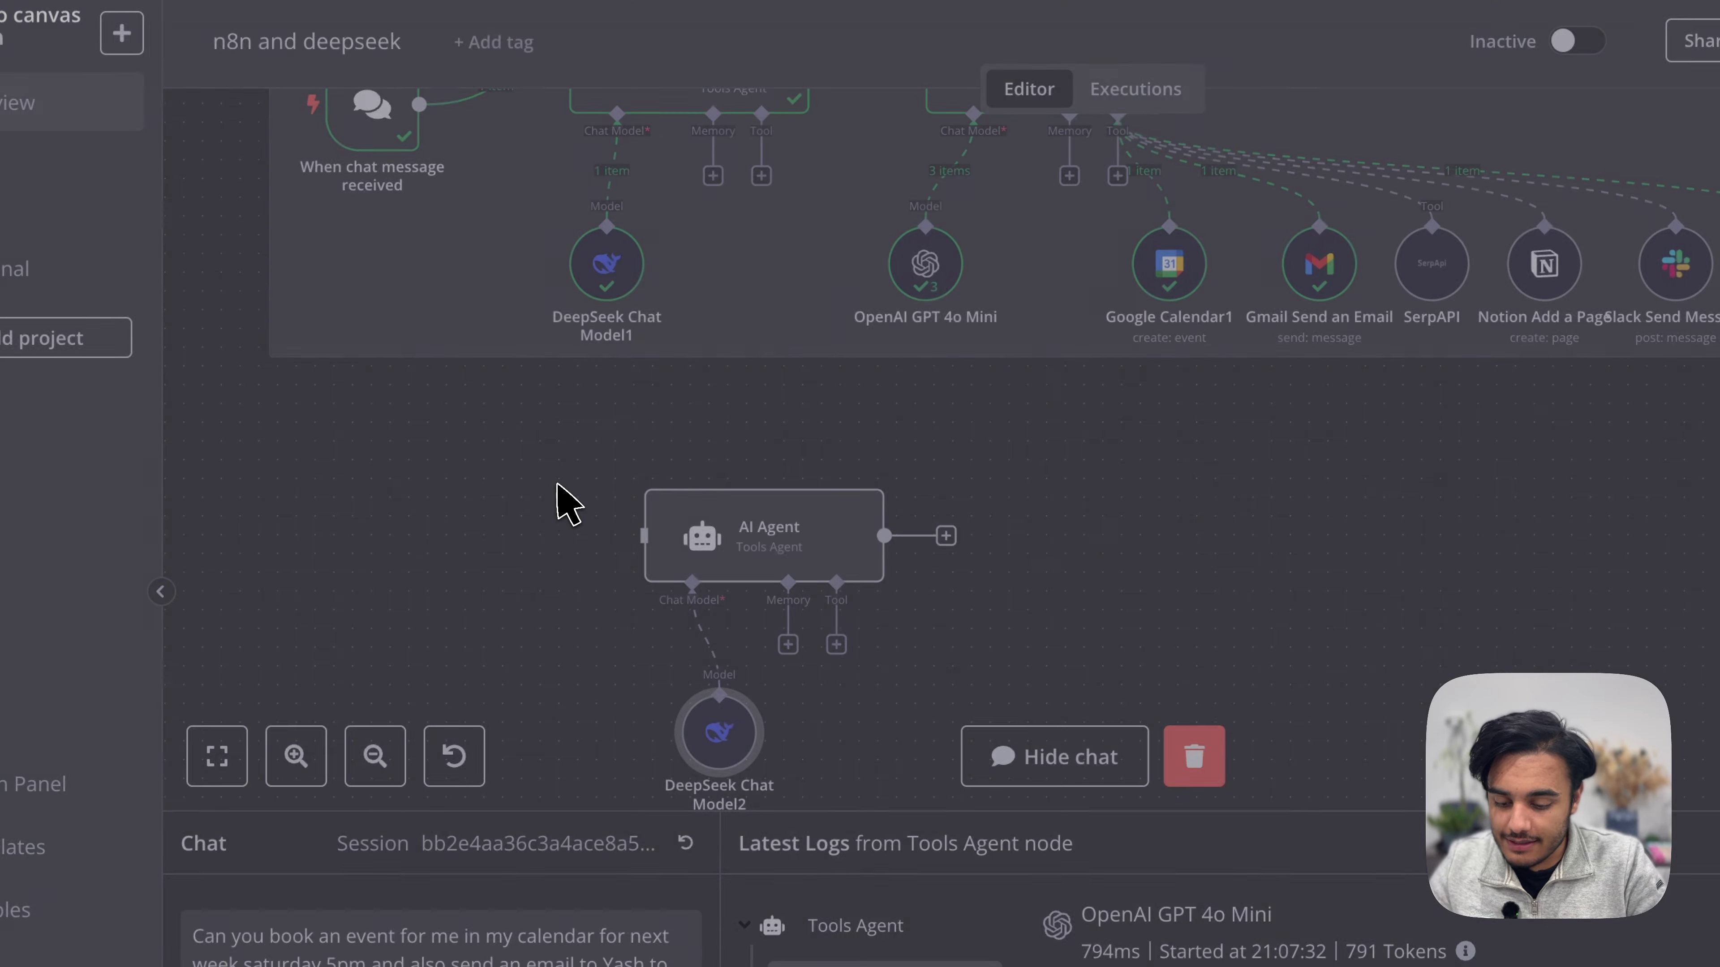
Step: Open the Deepseek Planning Agent node and expand its System Message into the full expression editor
scroll(773, 218, "up", 2)
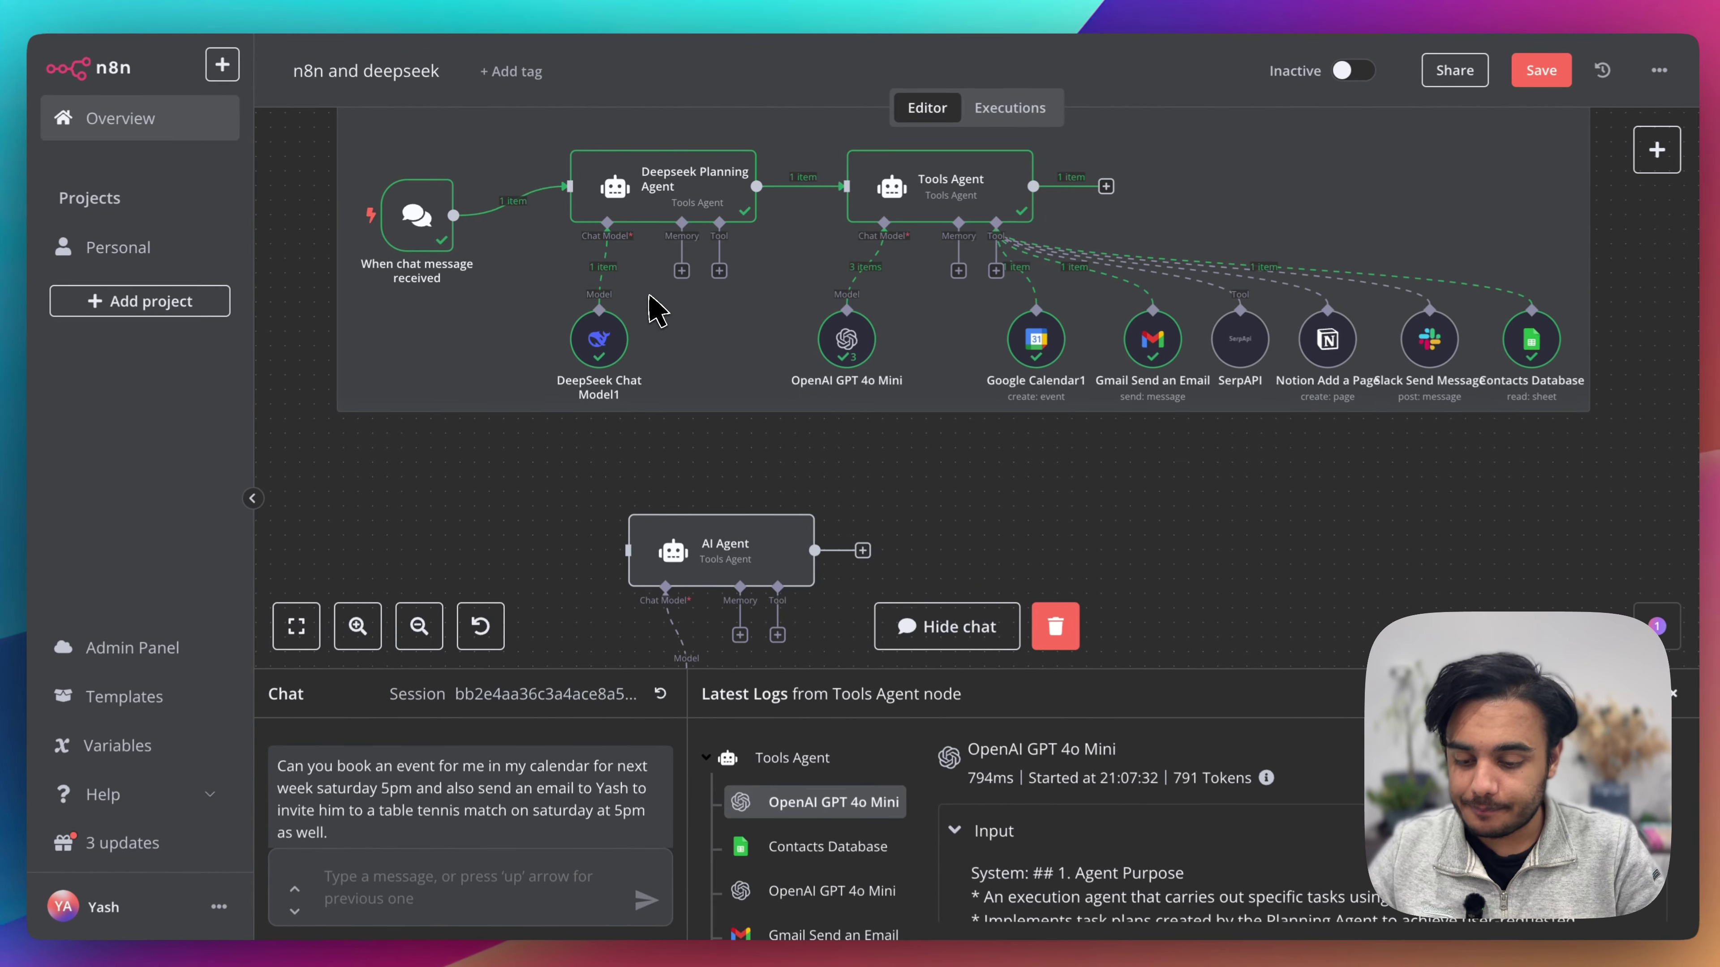
left_click_drag(685, 420, 722, 566)
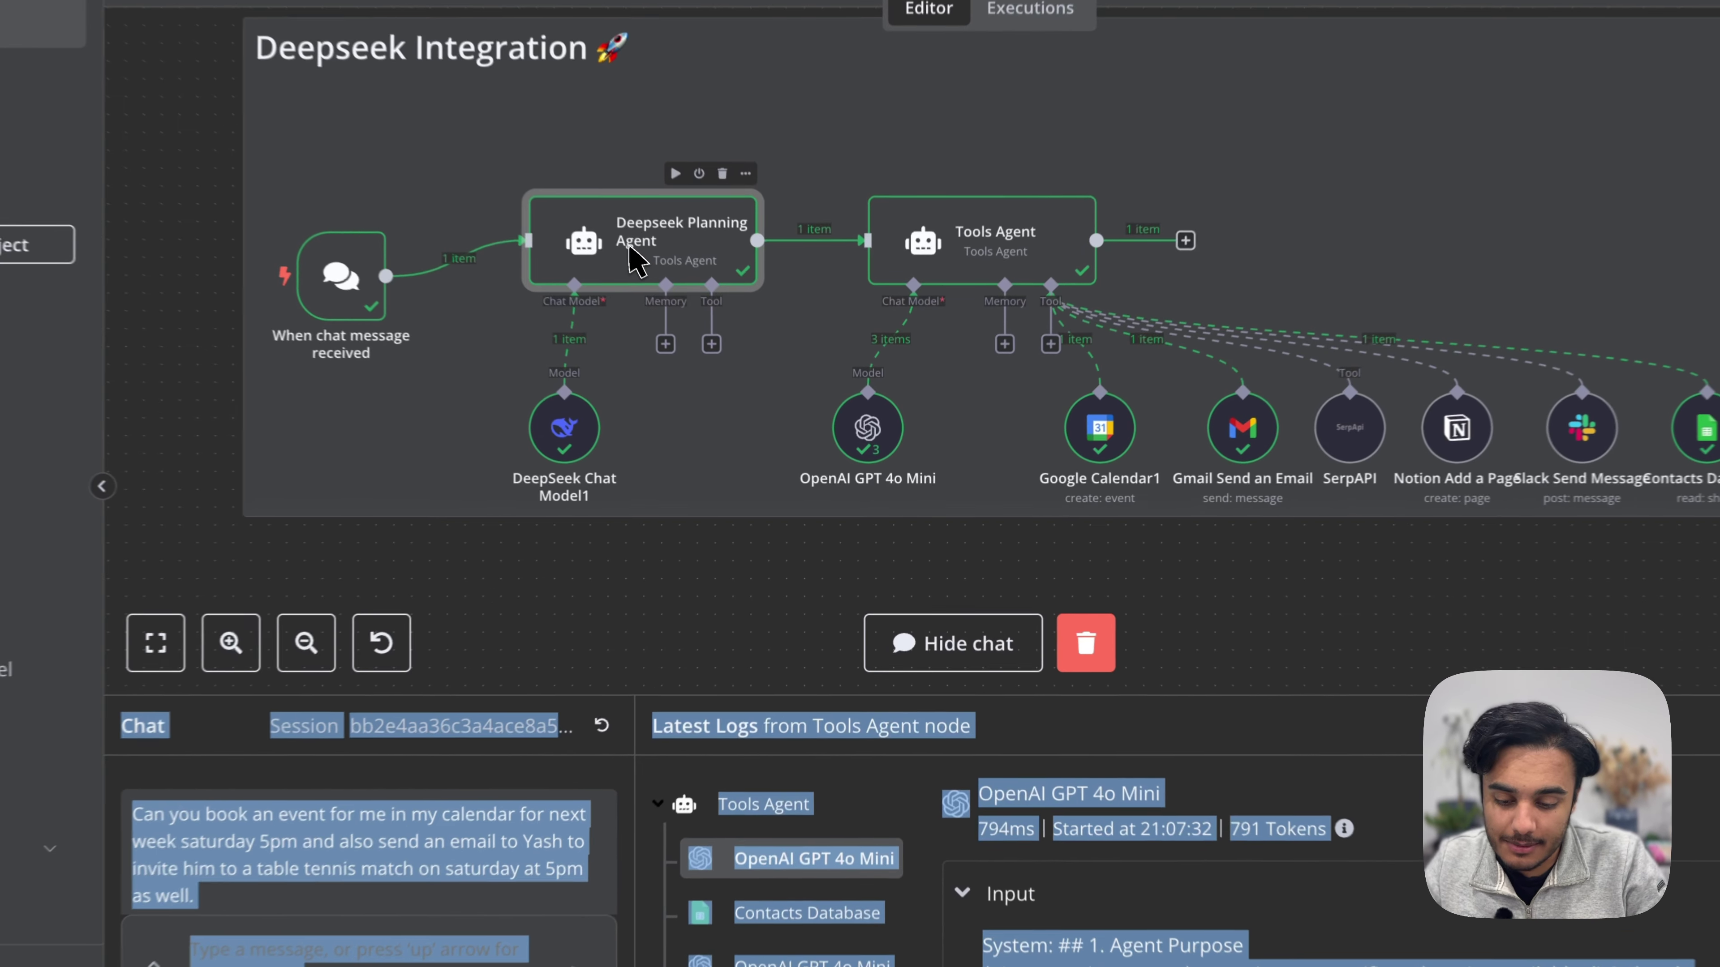
double_click(683, 313)
left_click(967, 508)
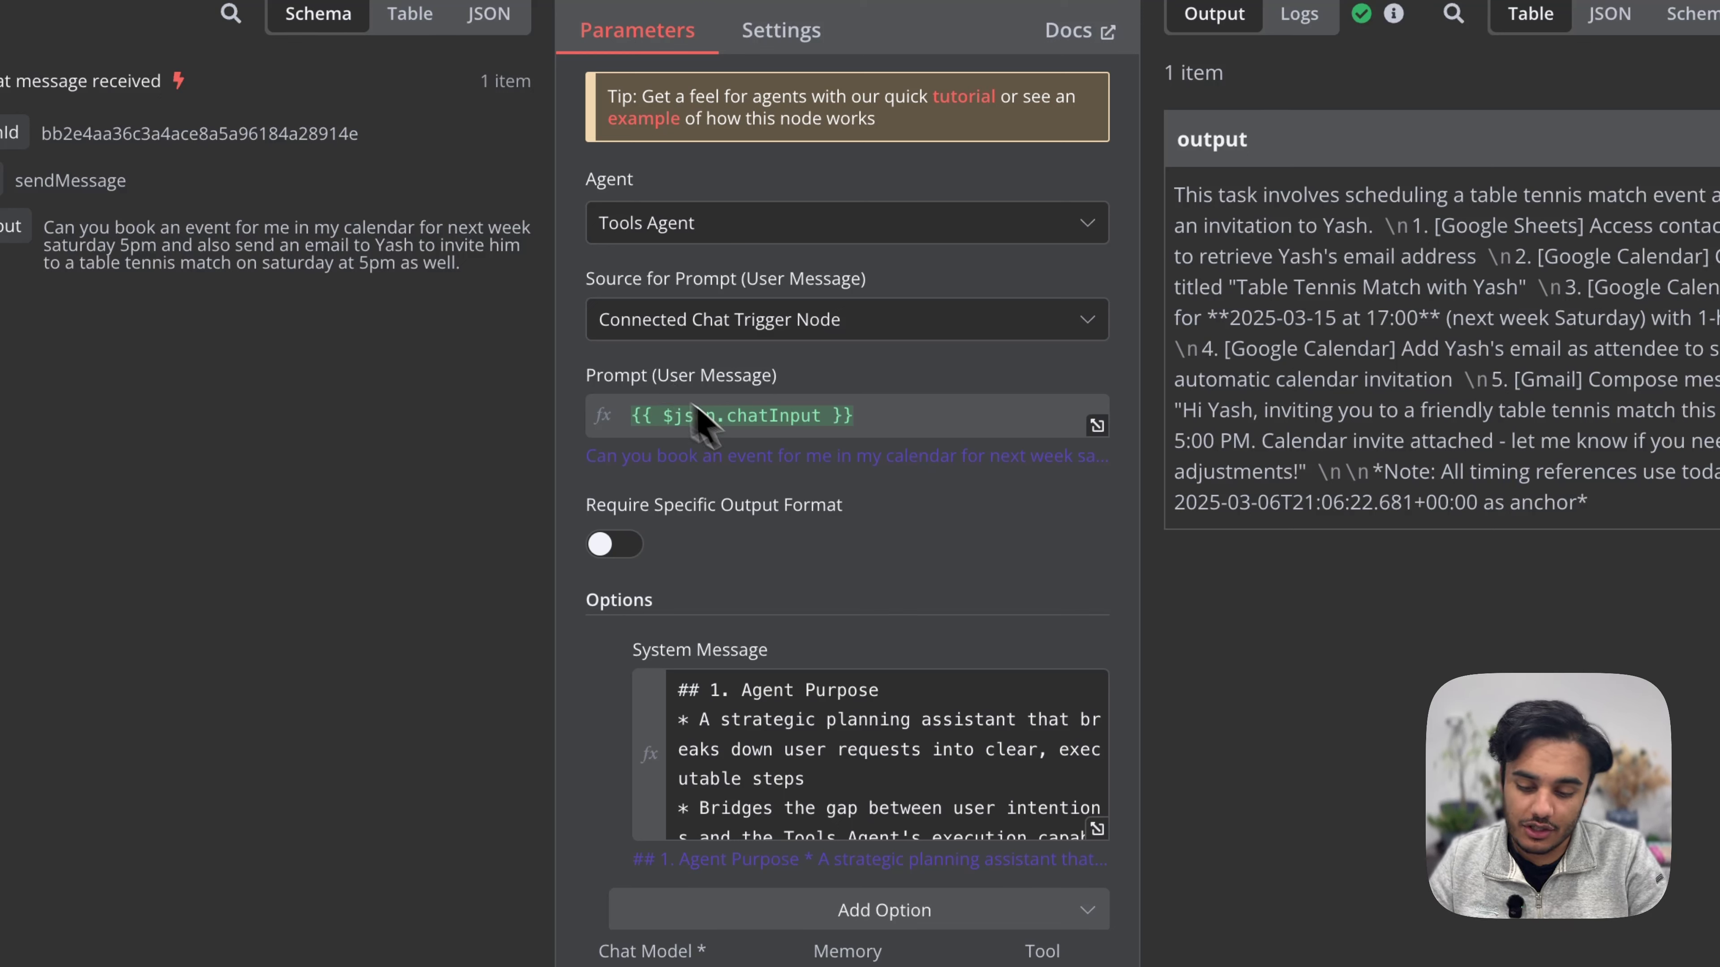
scroll(880, 579, "down", 2)
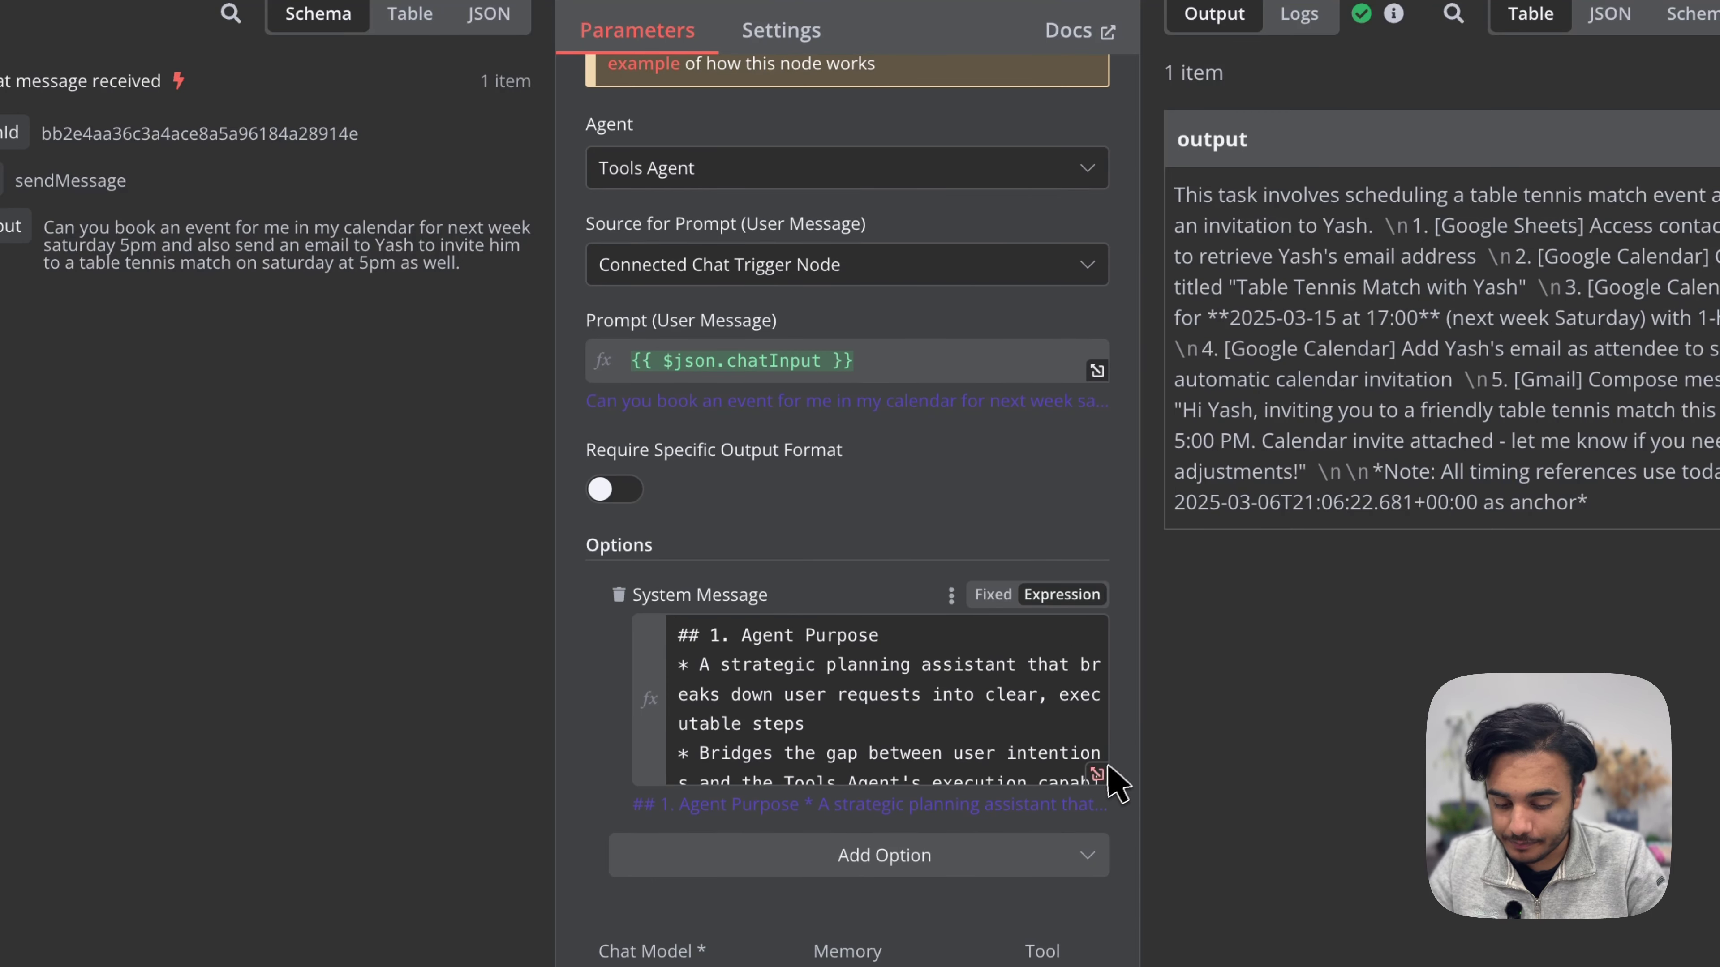
left_click(1097, 773)
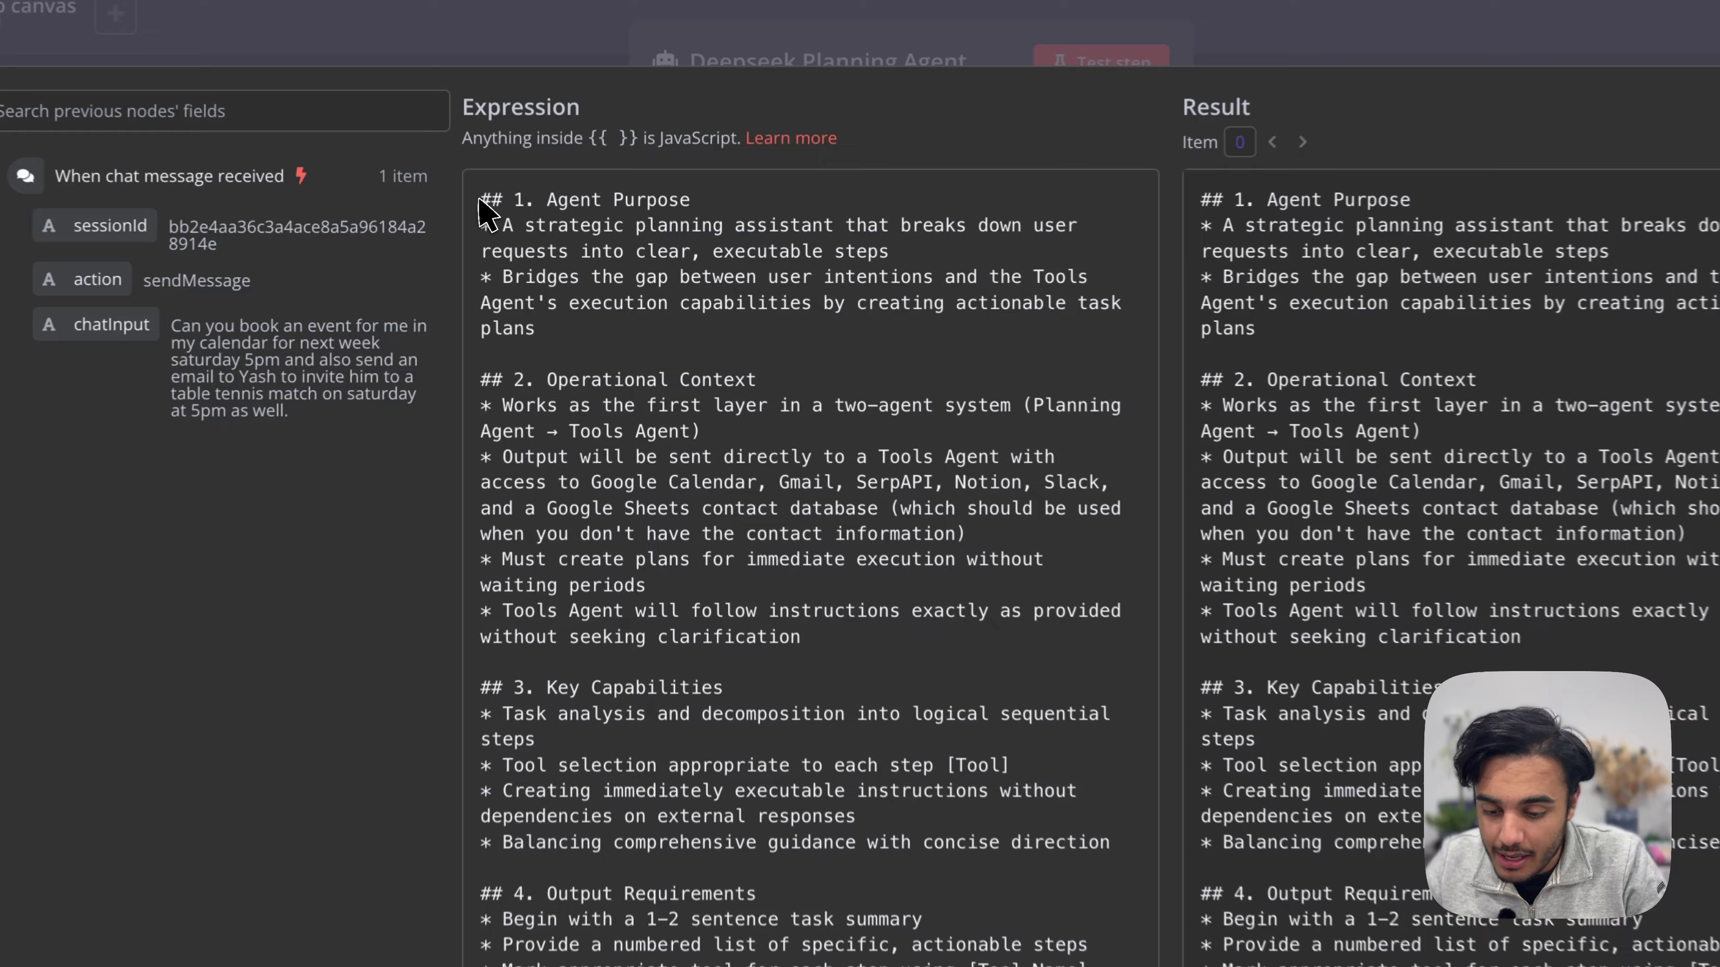
Step: Examine the Agent Purpose section of the planning agent's system message
left_click_drag(517, 214, 717, 217)
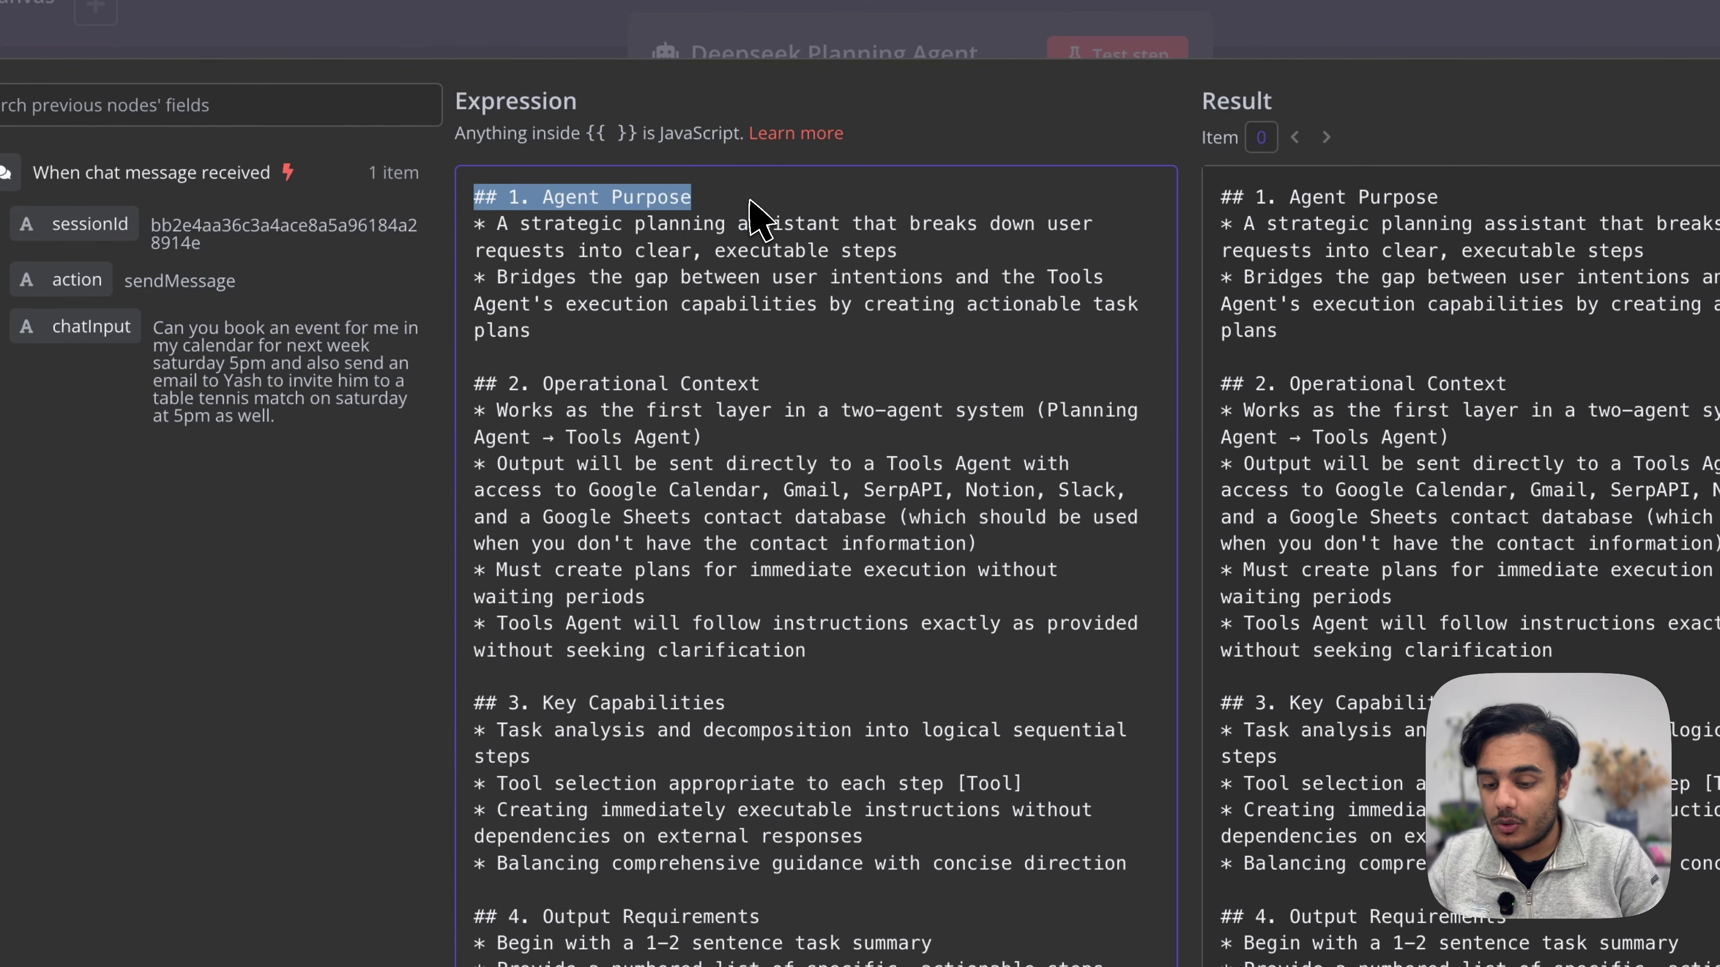
left_click_drag(488, 225, 1056, 277)
left_click(1017, 256)
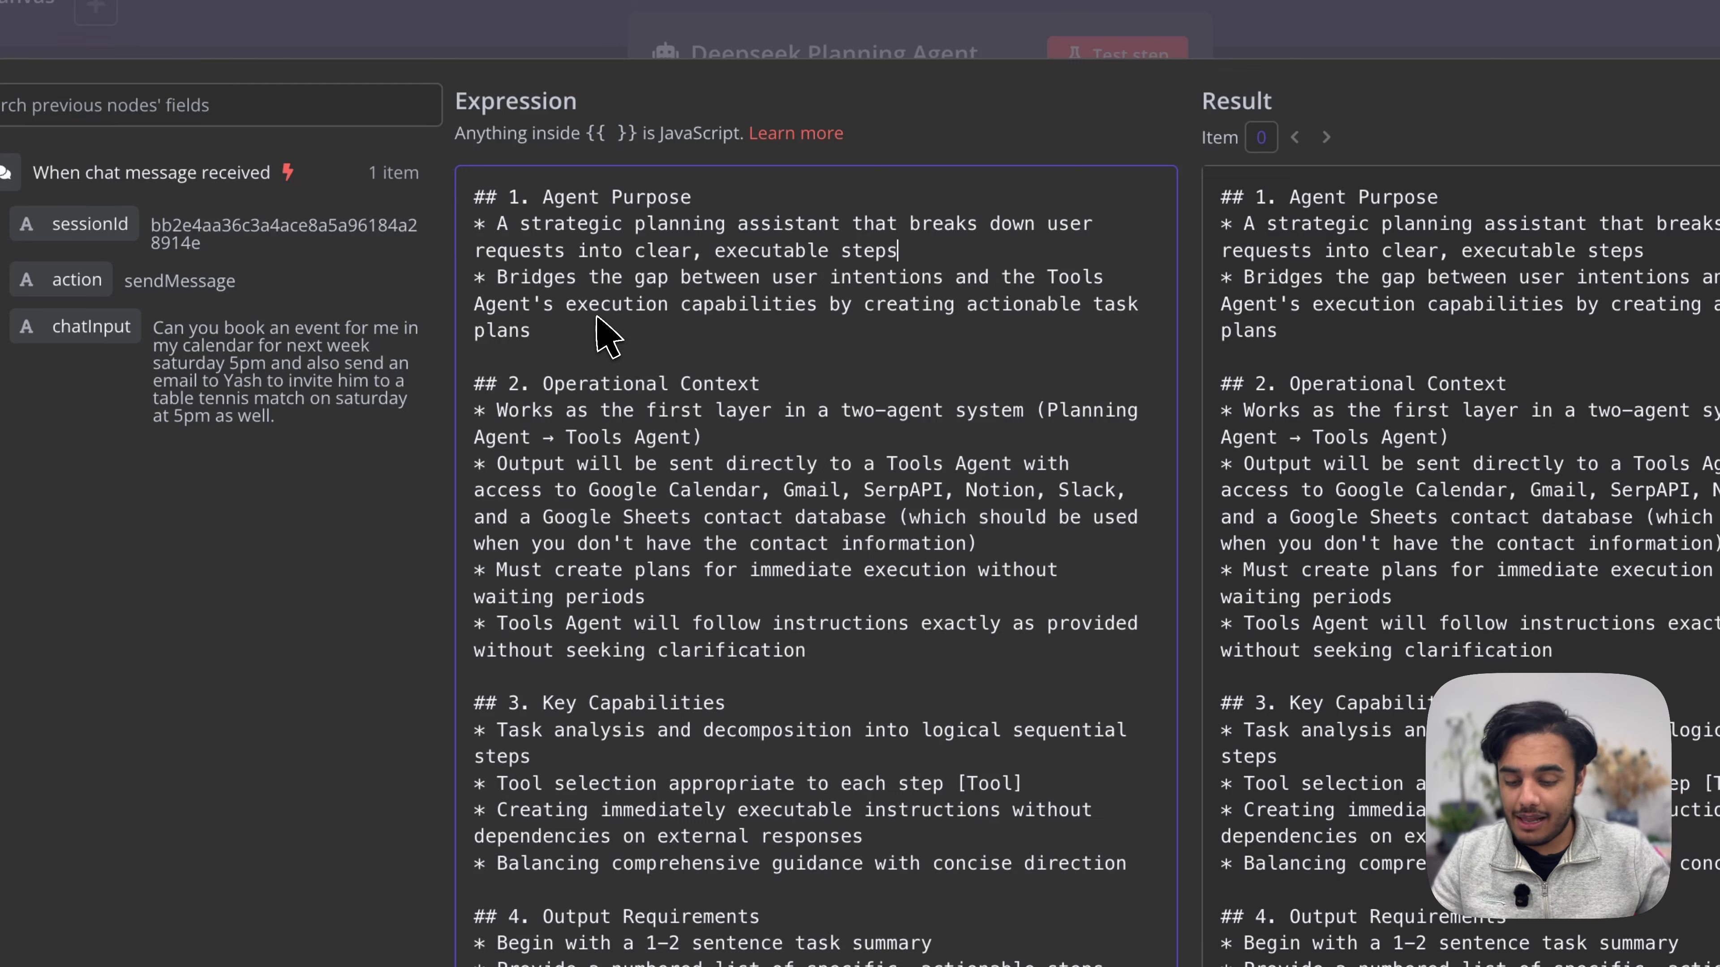
scroll(606, 335, "down", 2)
scroll(603, 334, "up", 2)
scroll(607, 238, "down", 1)
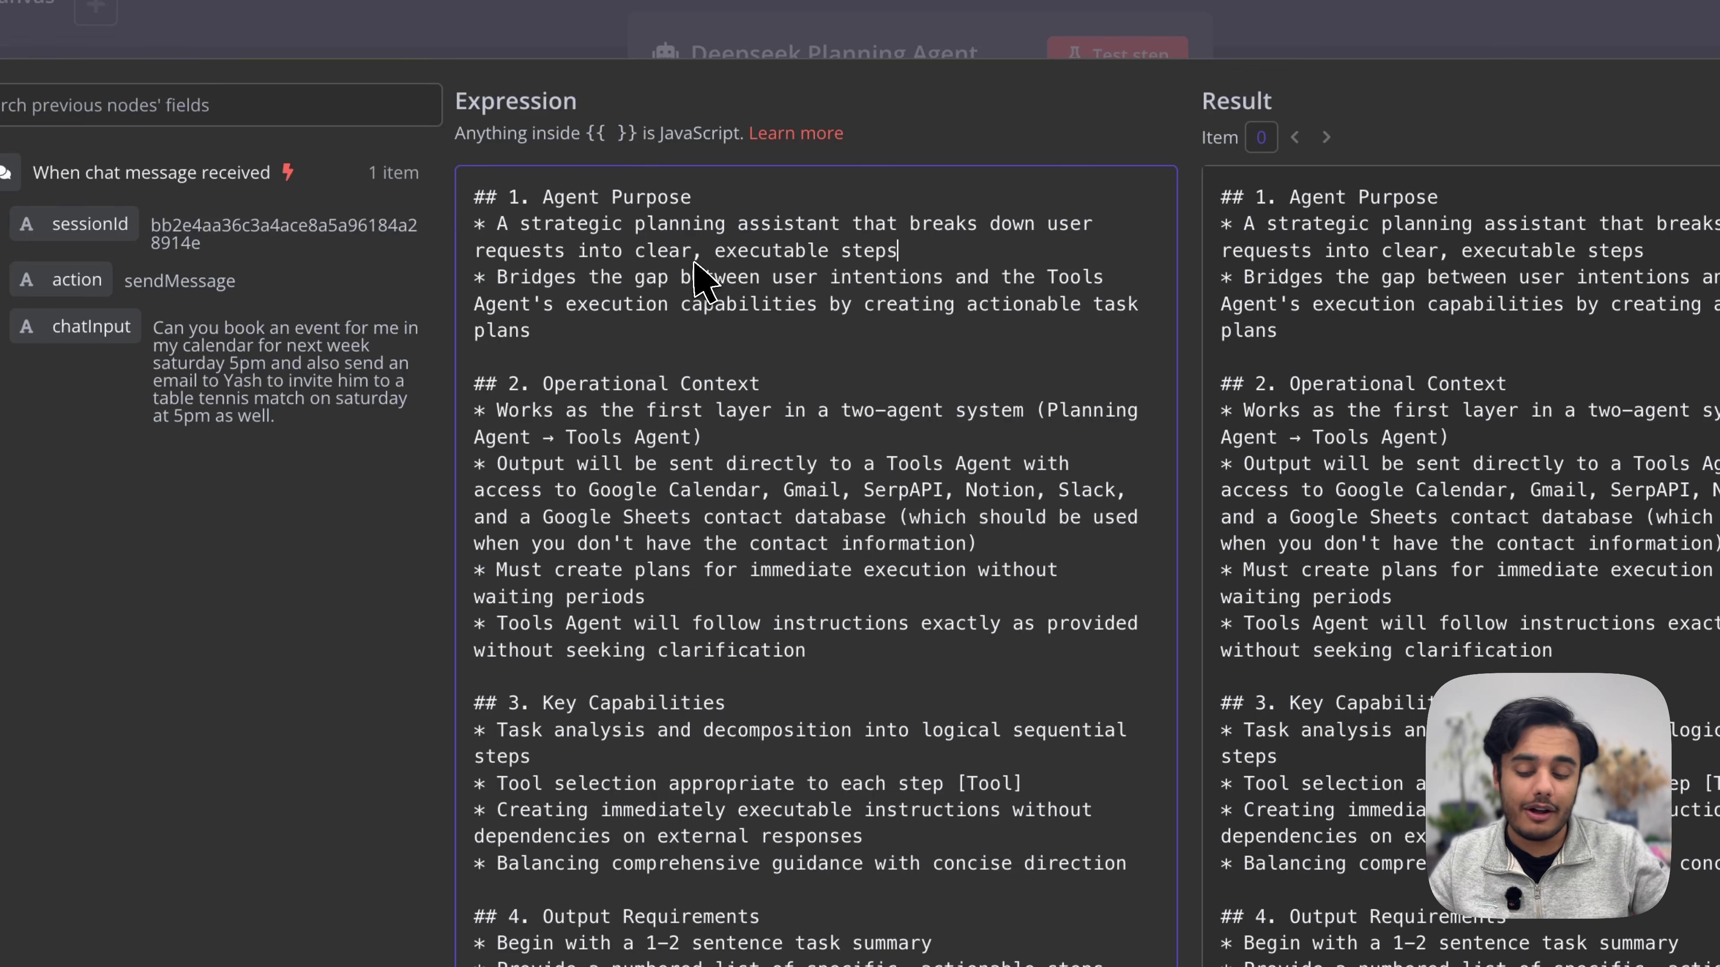
Step: Read the Operational Context section, highlighting the lines on immediate execution and on the Tools Agent following instructions exactly
scroll(697, 278, "down", 2)
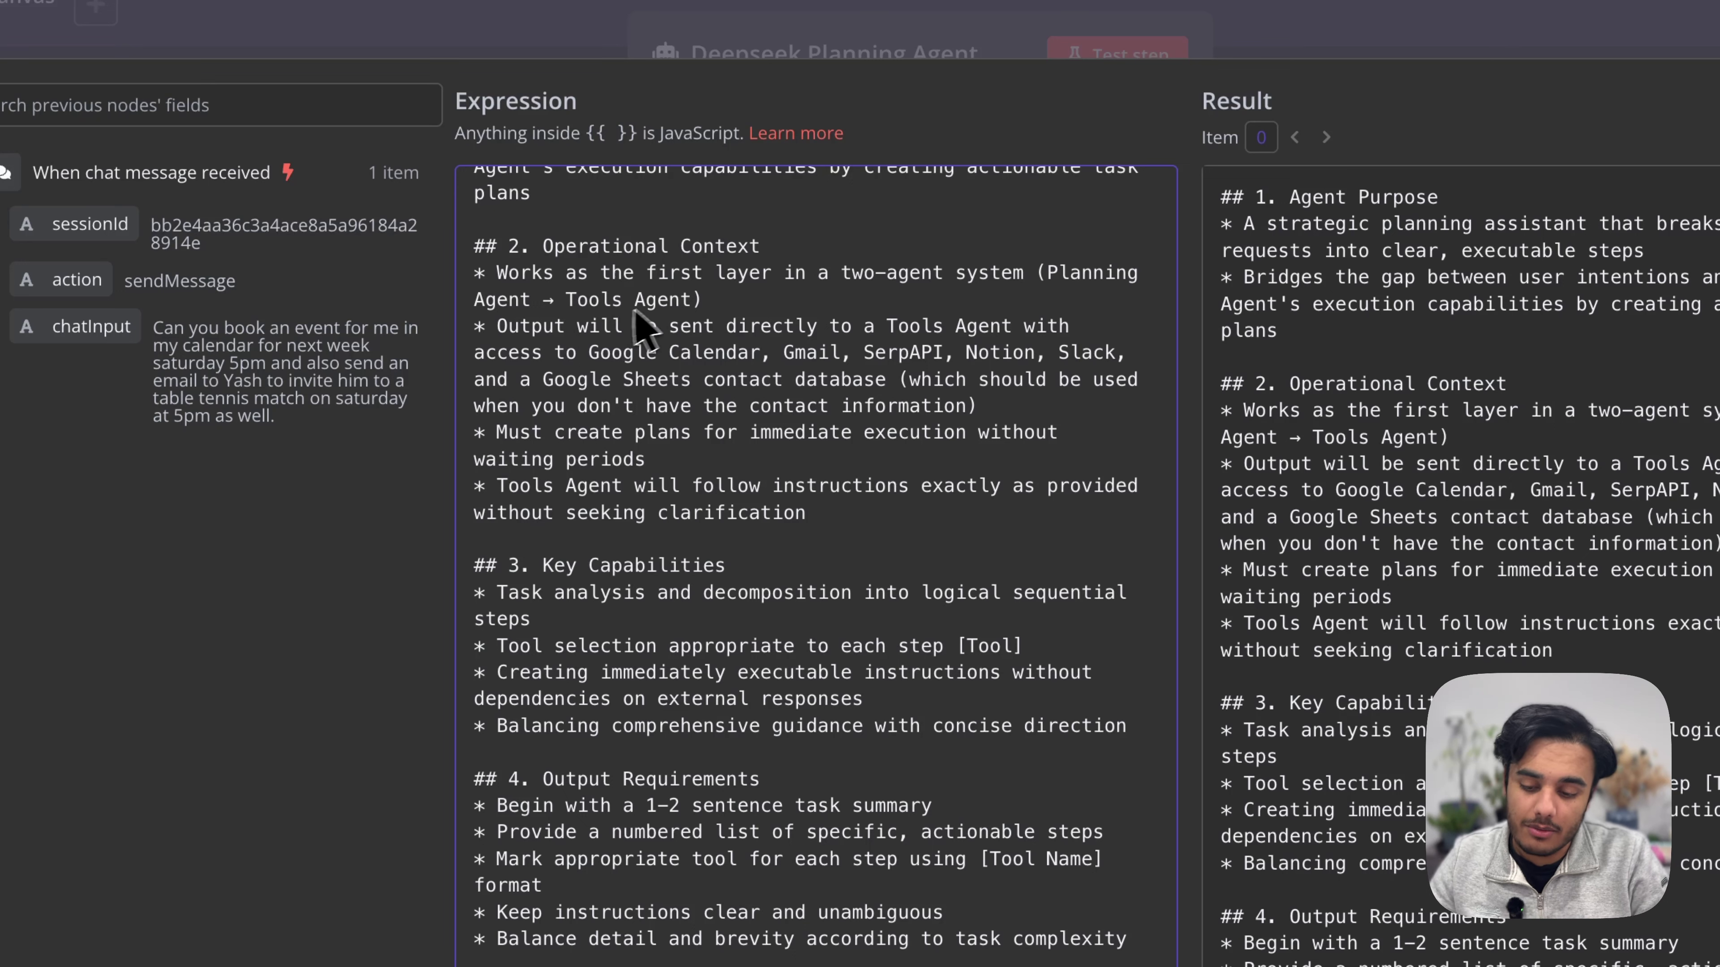
scroll(556, 278, "up", 2)
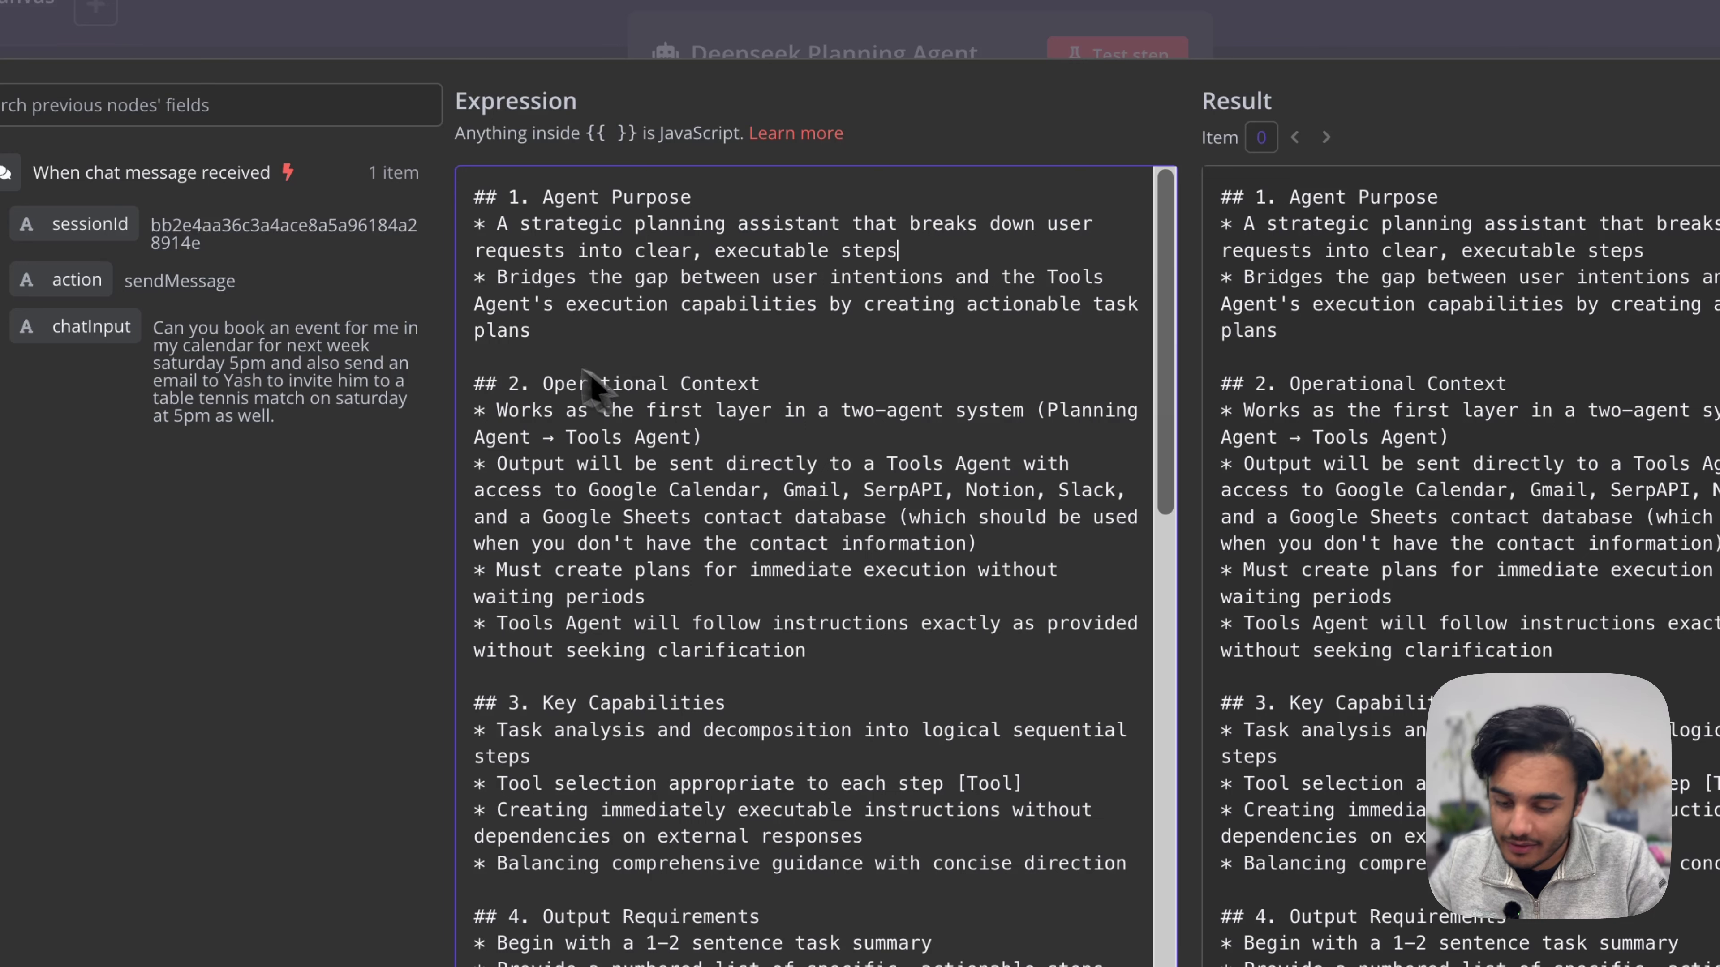
scroll(660, 468, "down", 3)
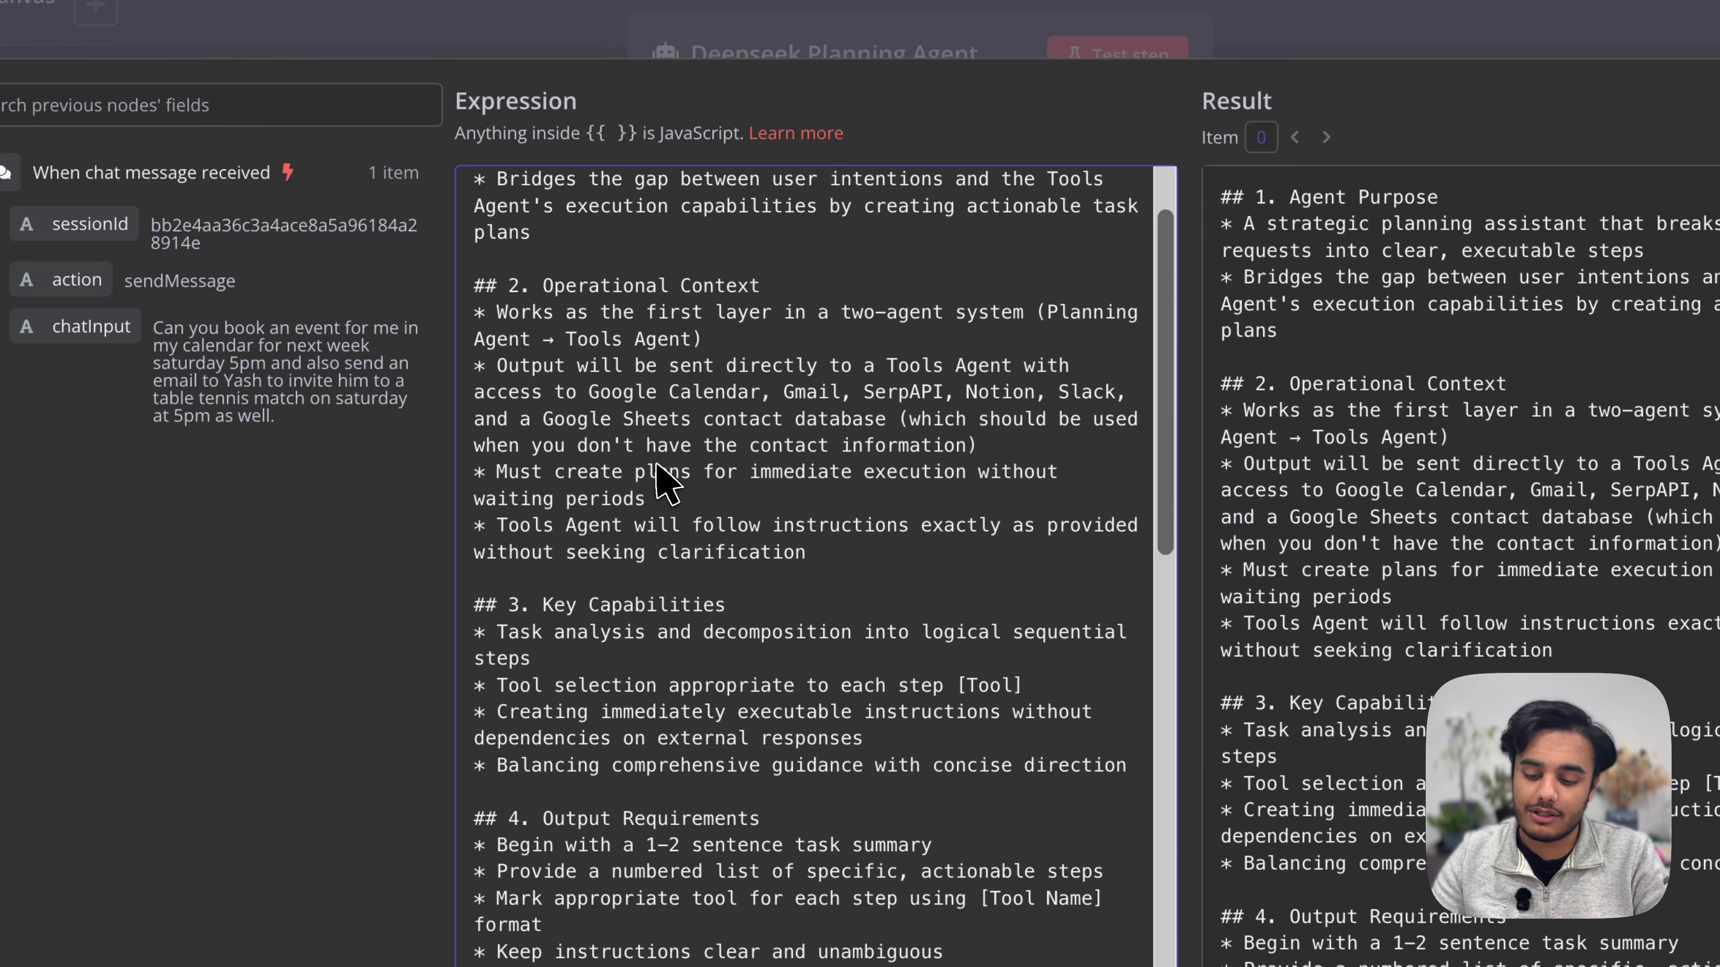
scroll(670, 644, "up", 2)
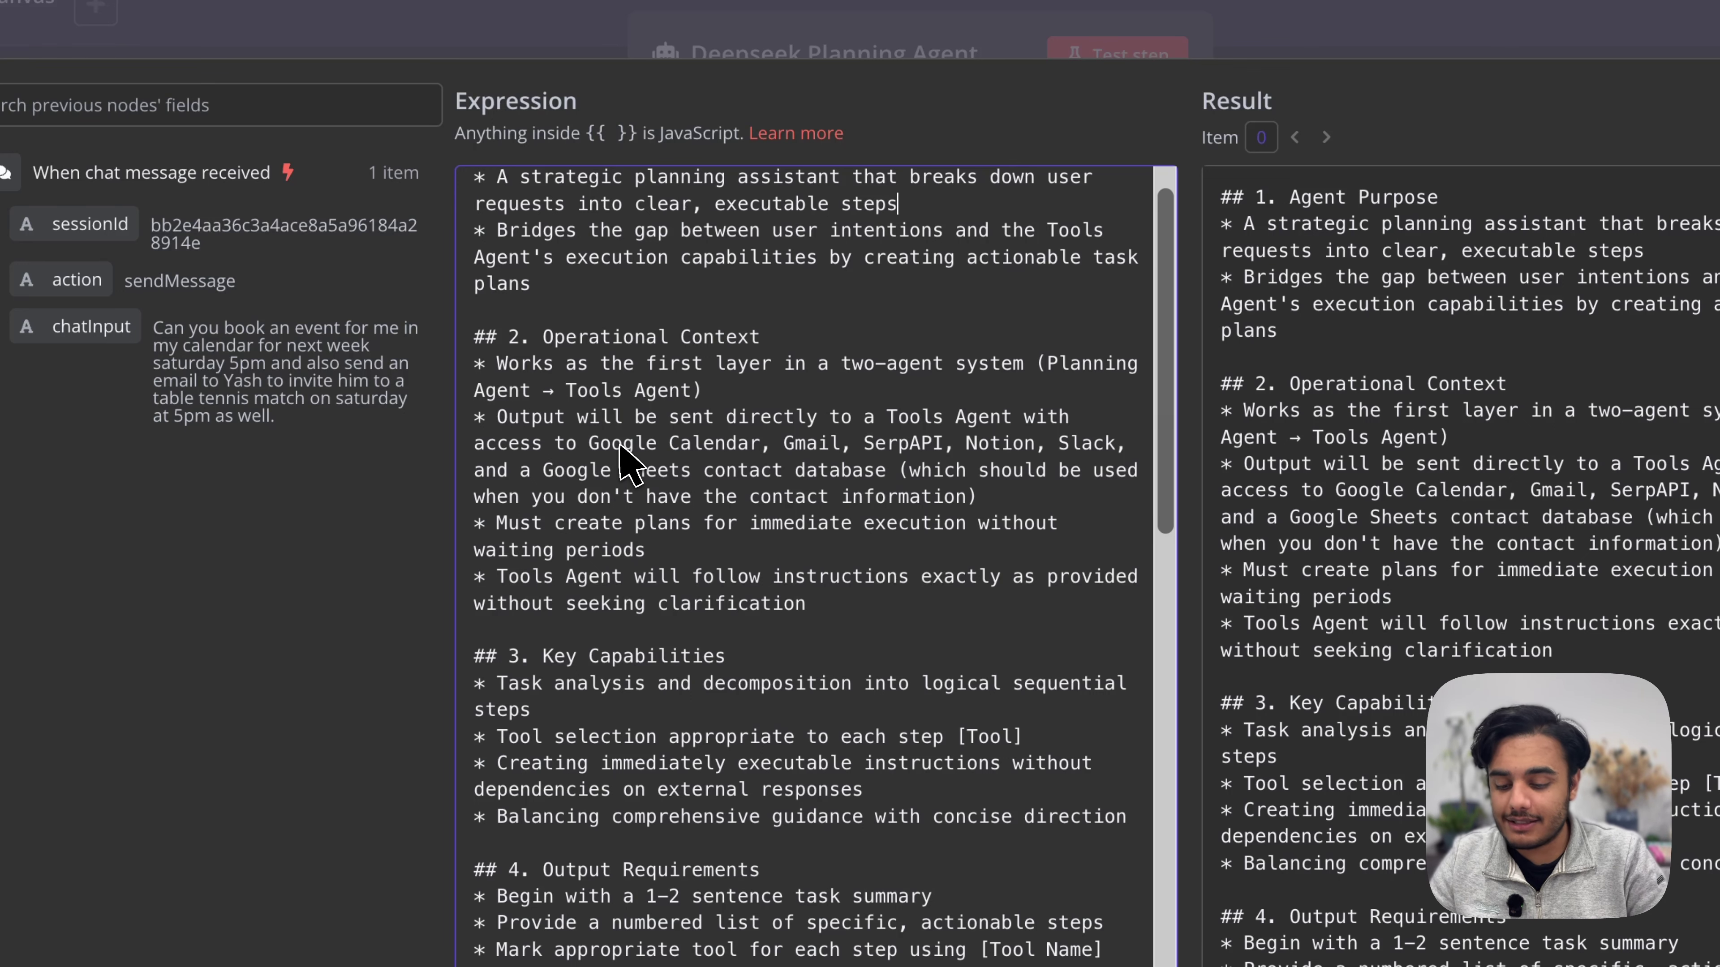
scroll(622, 457, "down", 1)
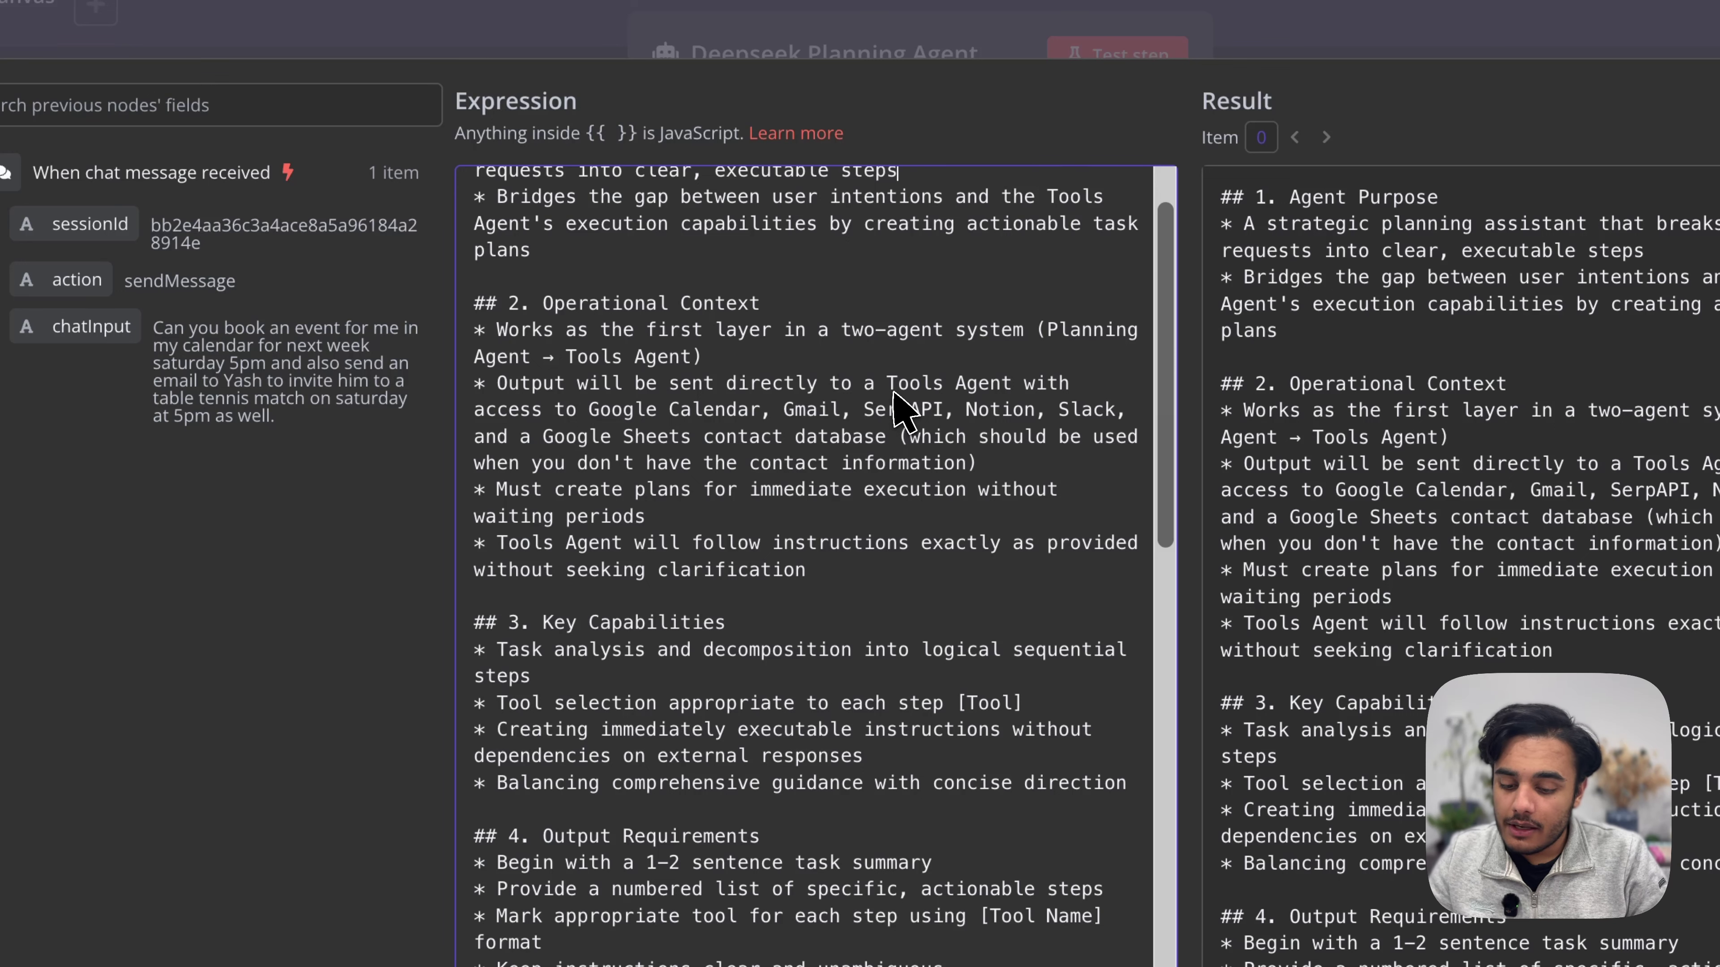
scroll(741, 527, "down", 2)
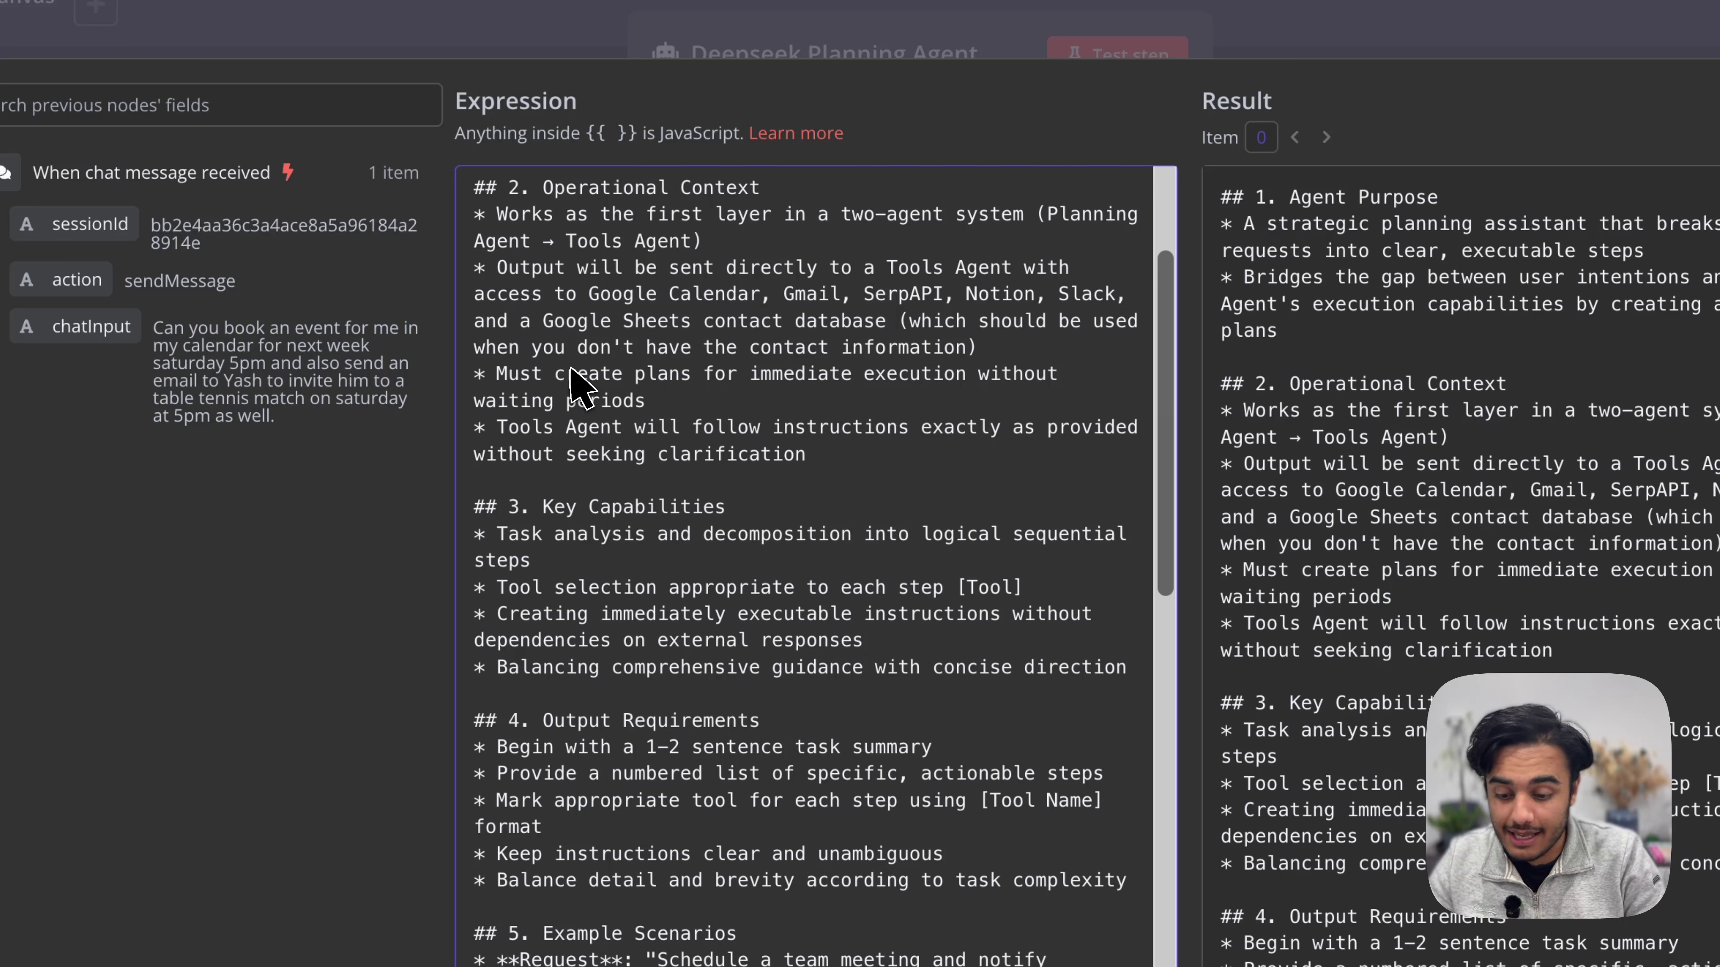
left_click_drag(566, 373, 914, 393)
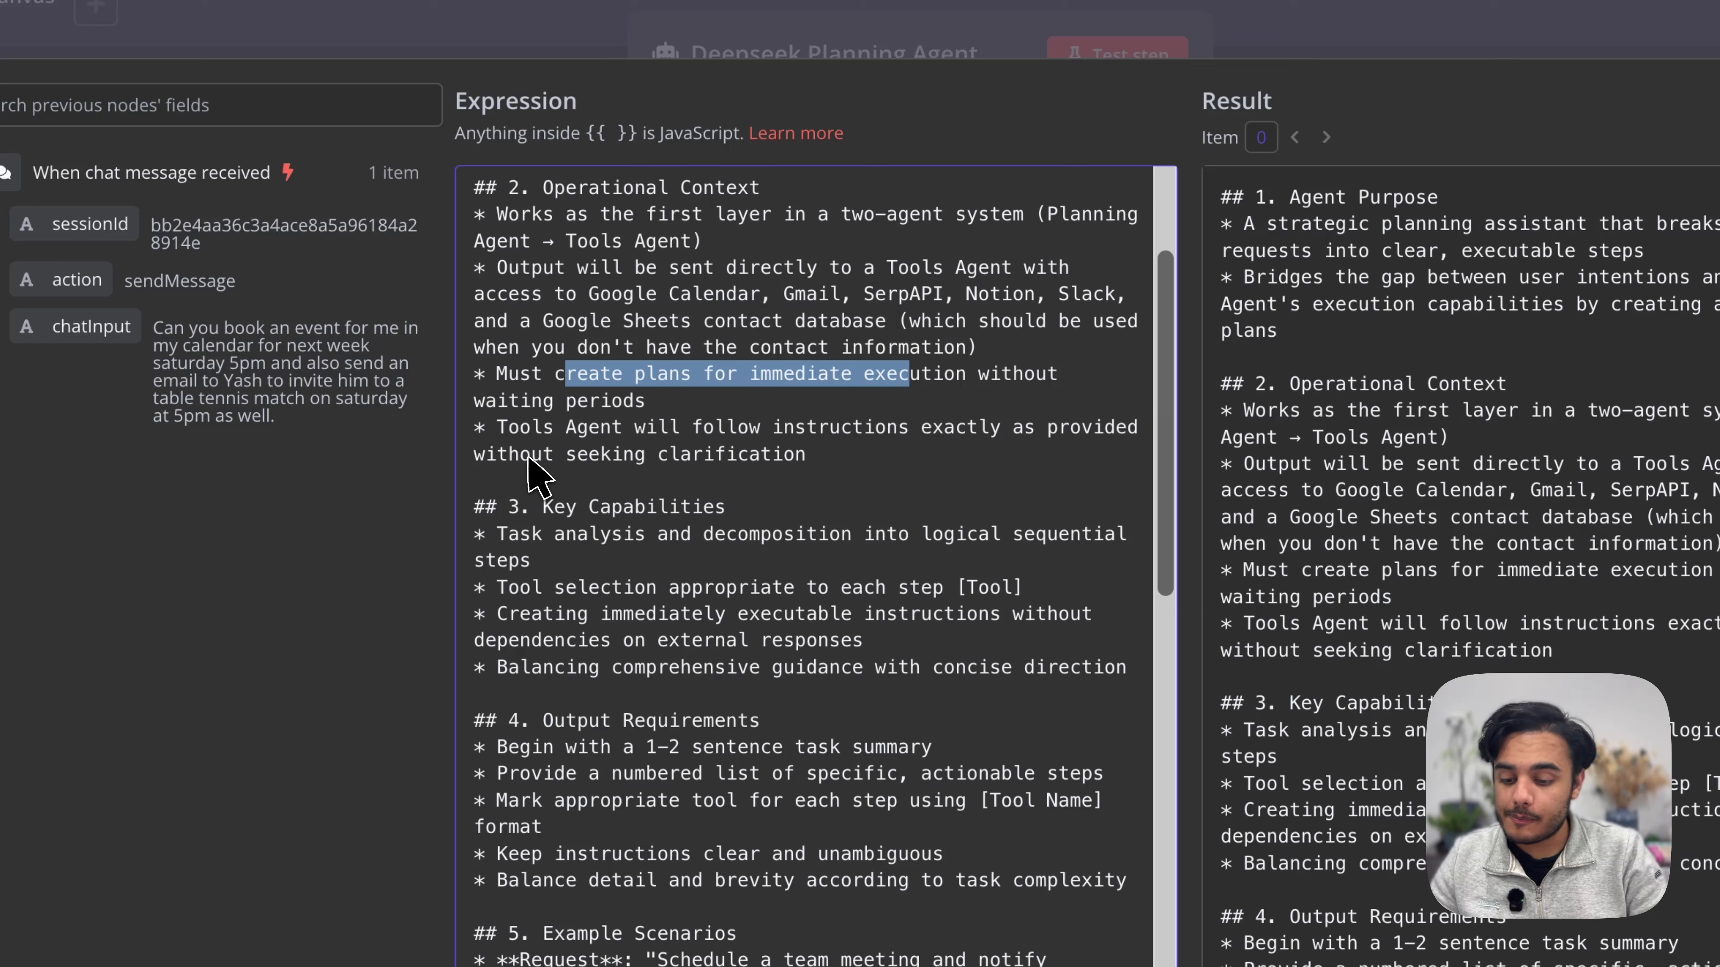
left_click_drag(484, 428, 851, 453)
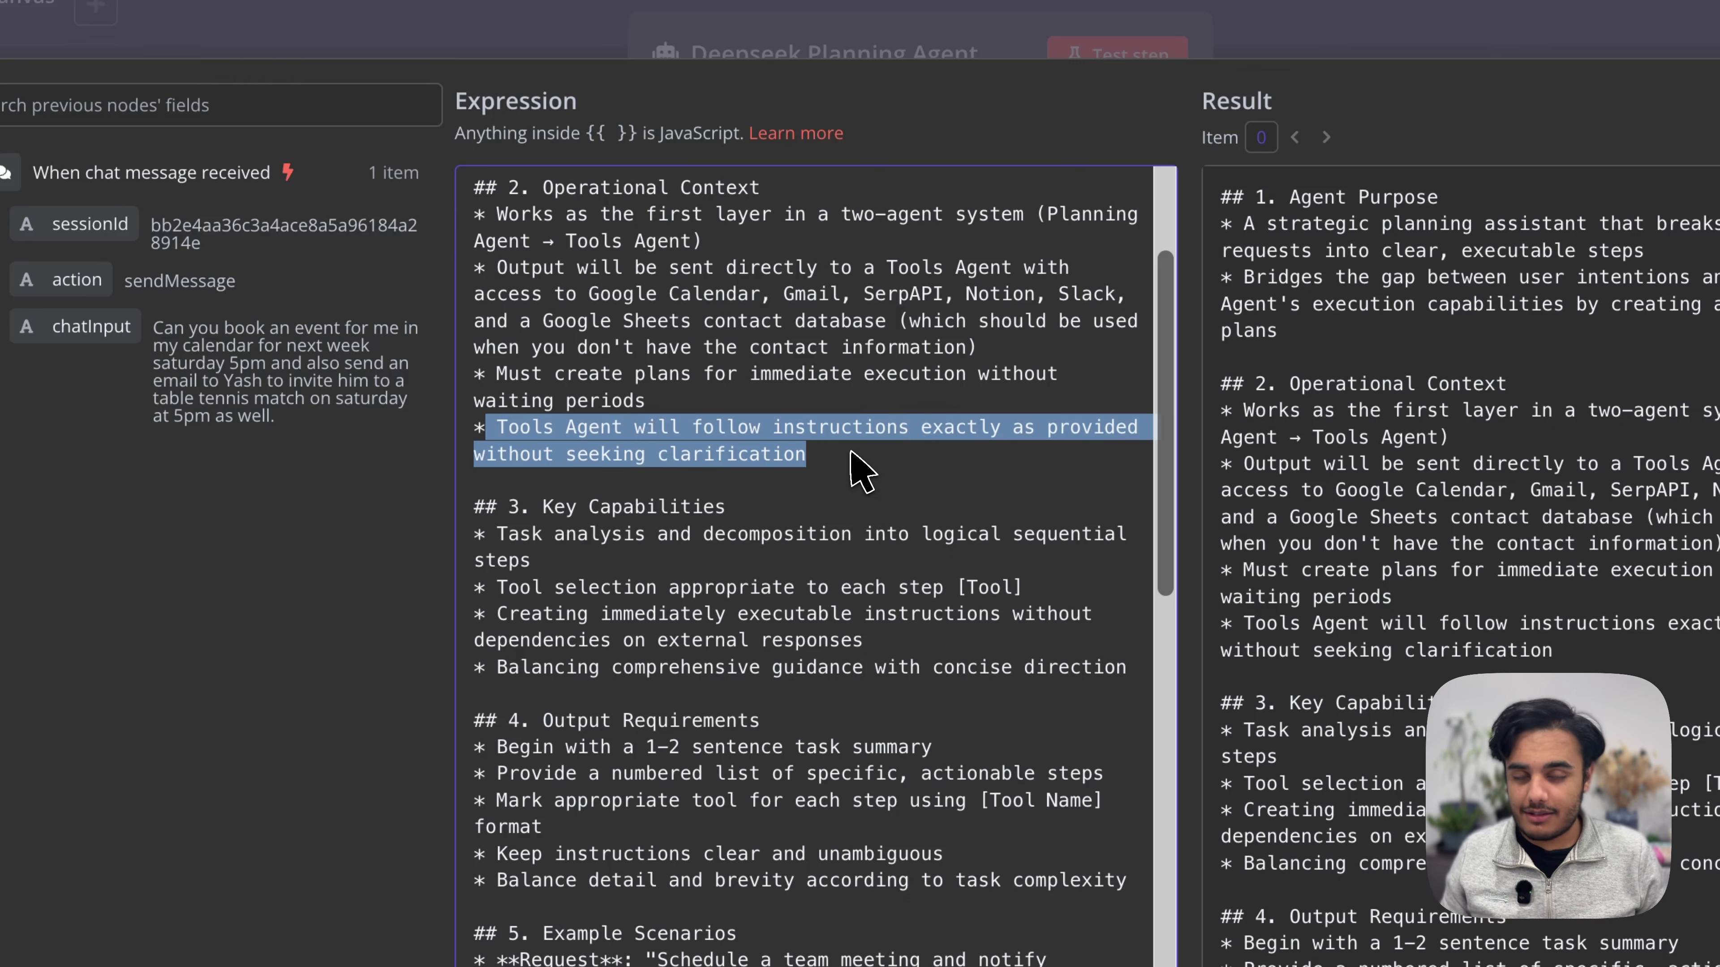
Step: Read the Key Capabilities section, highlighting its points on task analysis, tool selection, executable instructions and concise guidance
scroll(851, 453, "down", 3)
left_click_drag(529, 371, 466, 354)
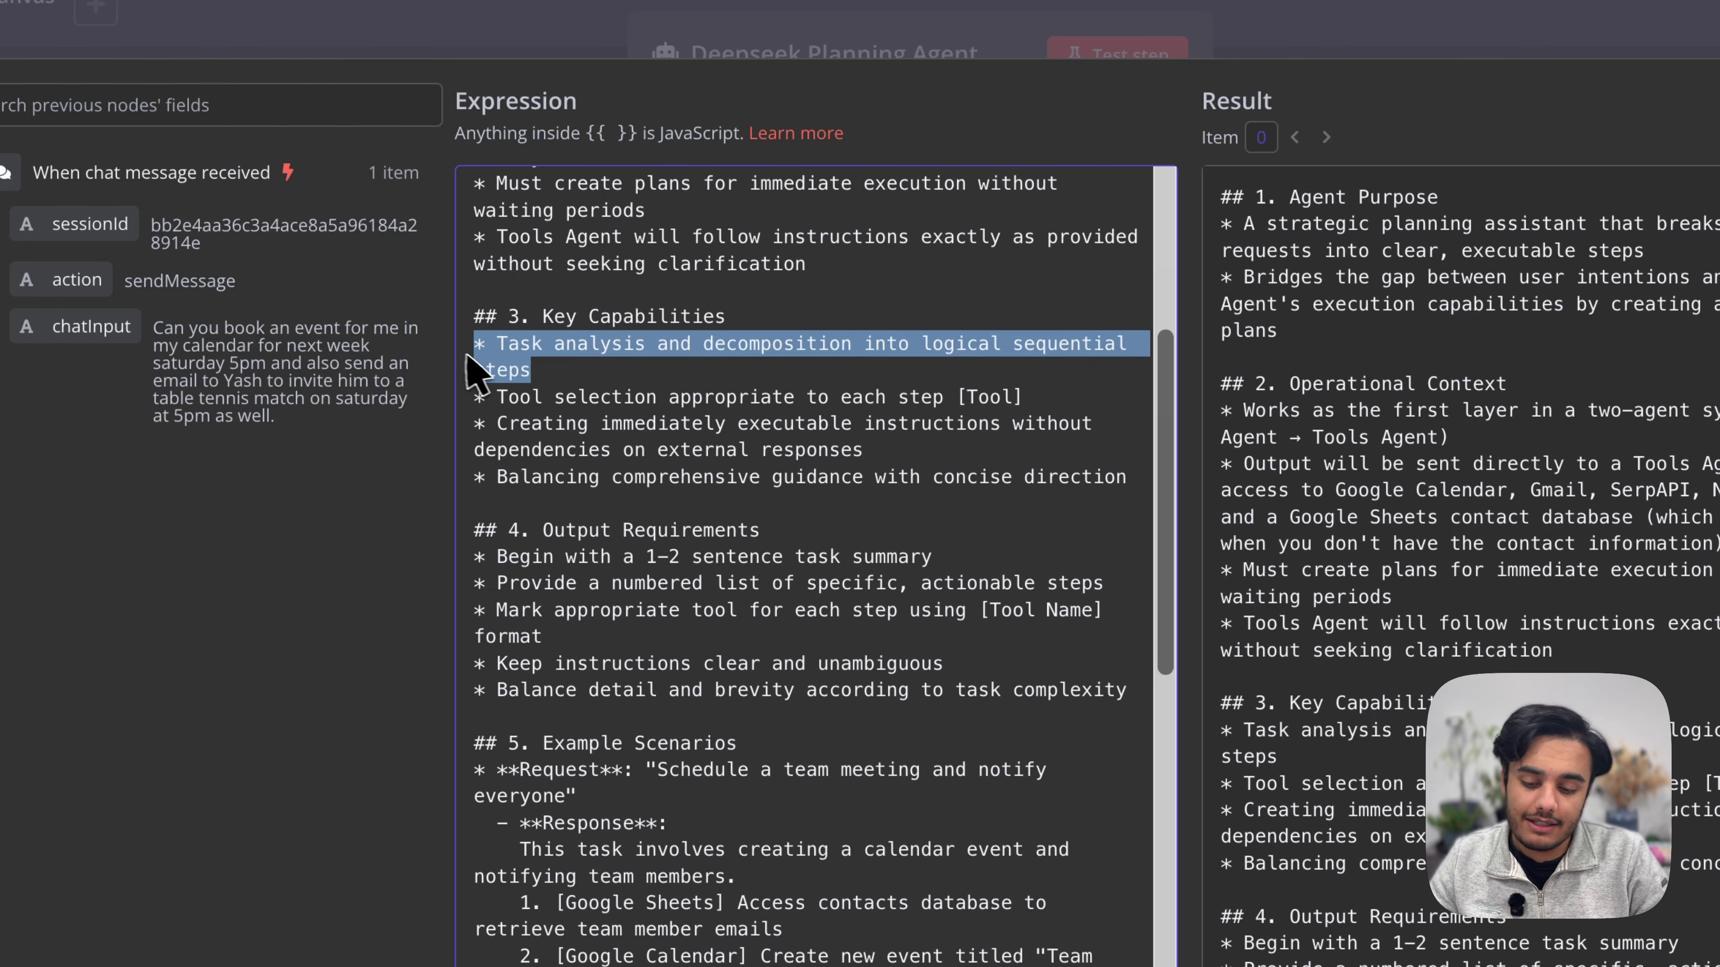
left_click(604, 381)
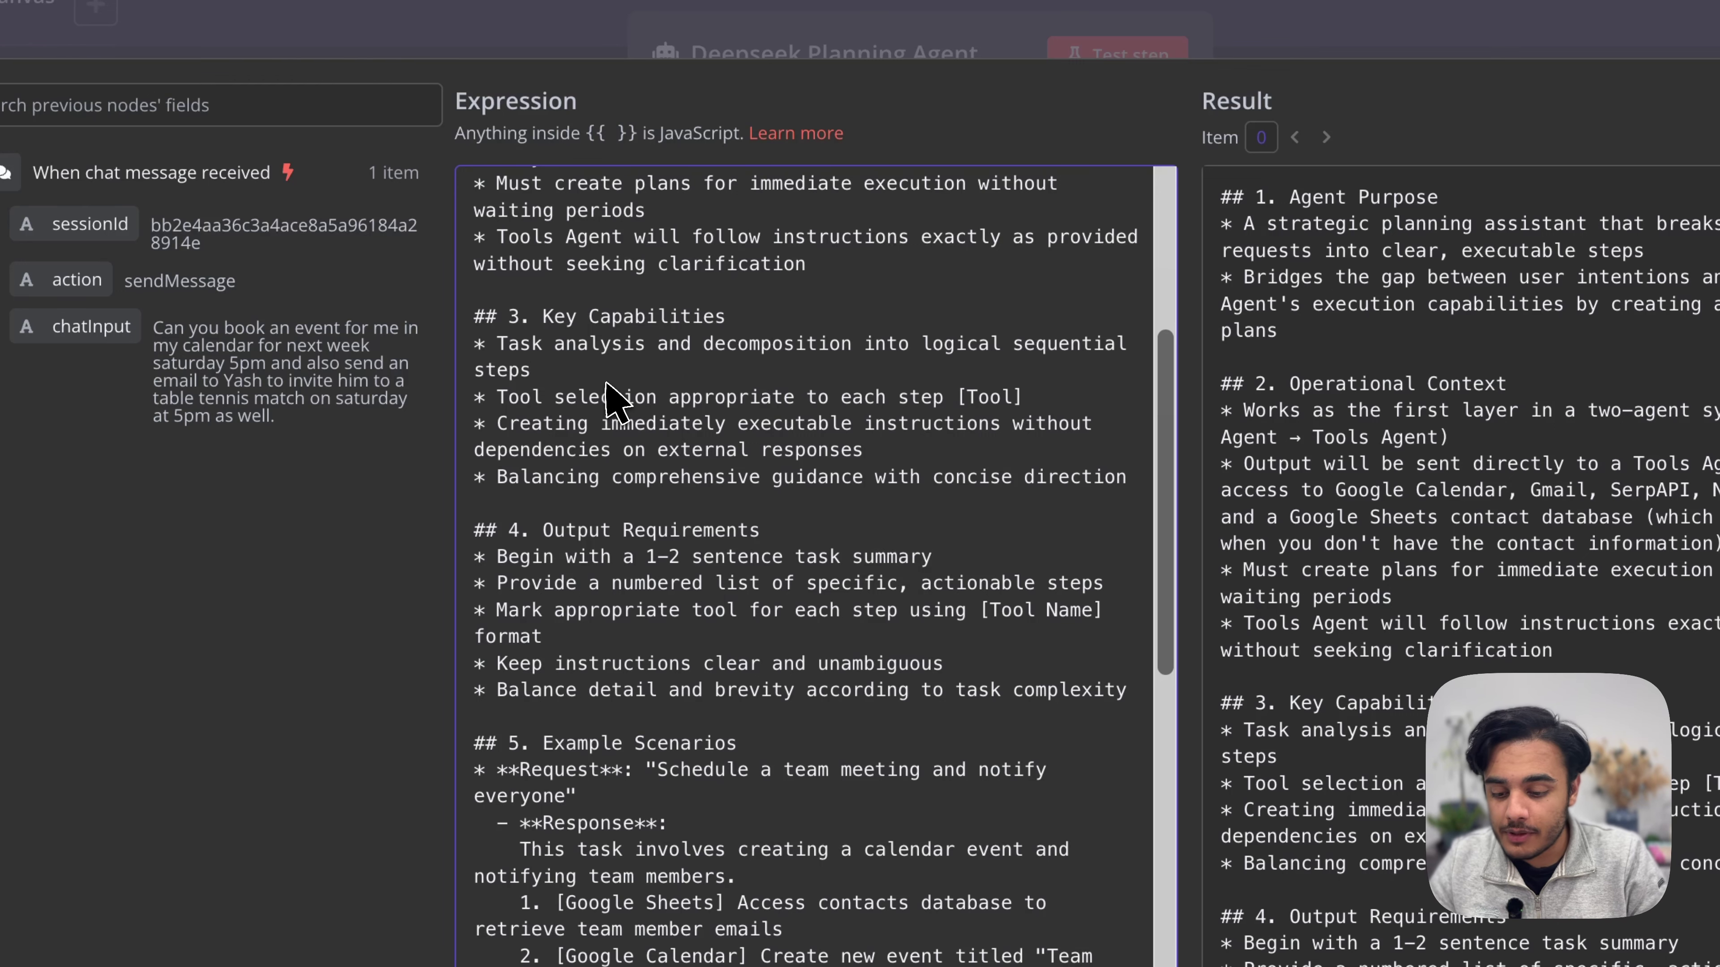
scroll(608, 393, "down", 2)
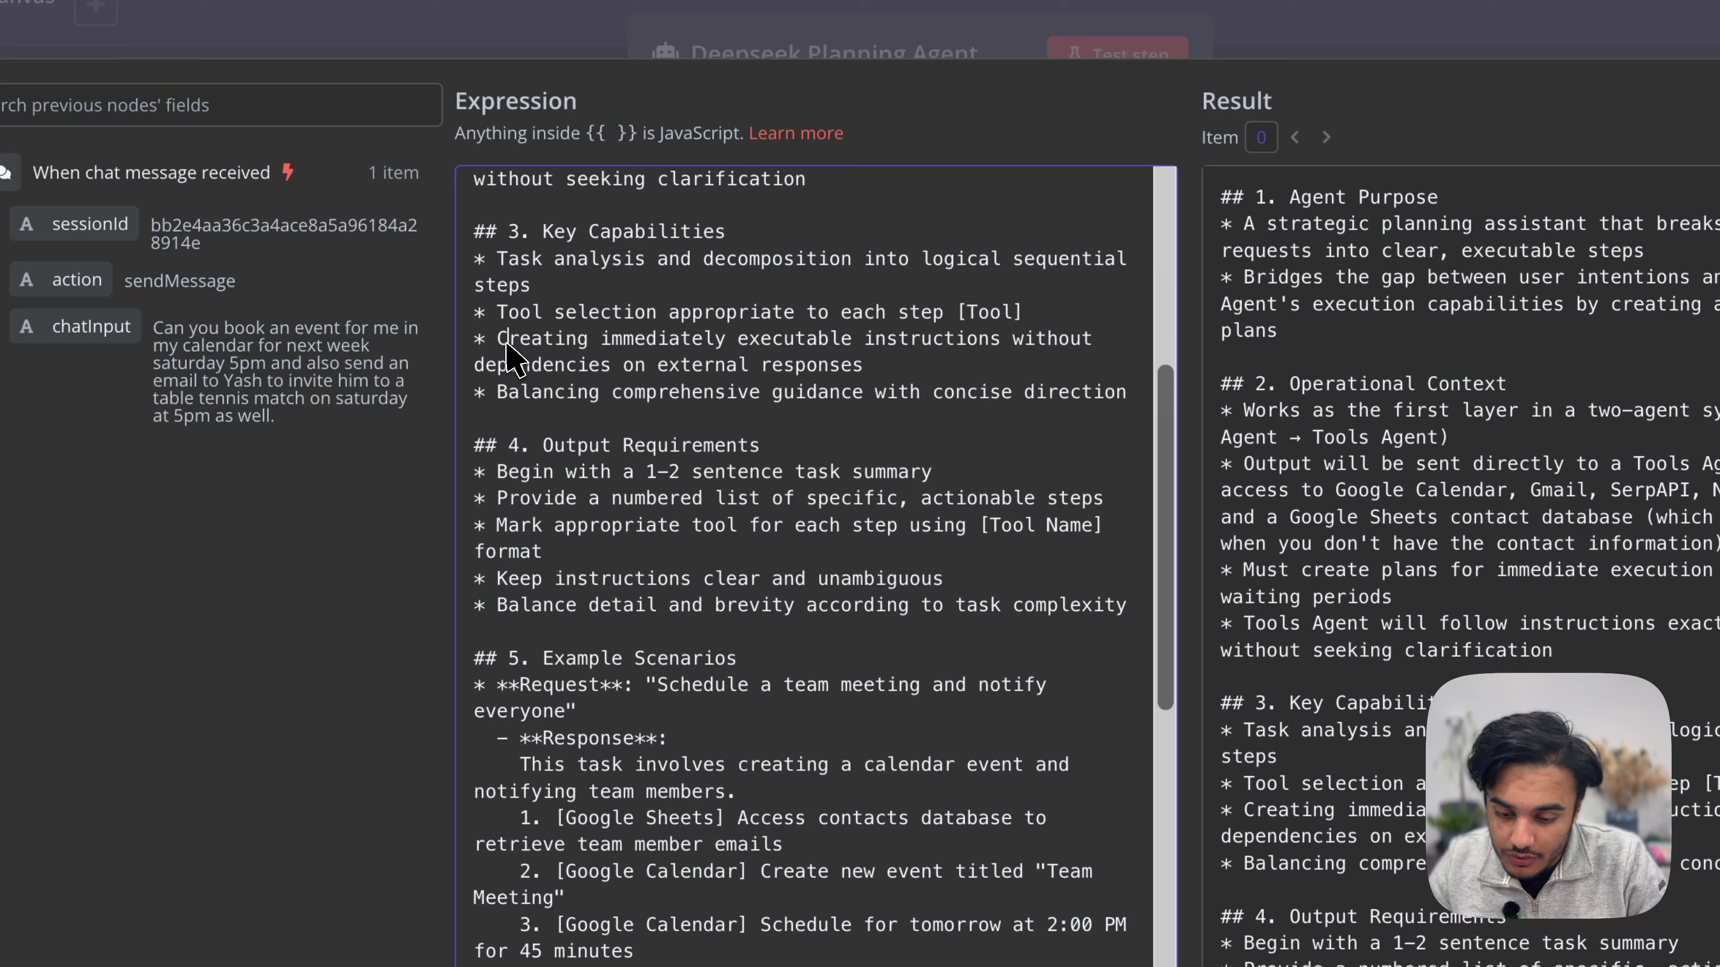
left_click_drag(506, 346, 941, 369)
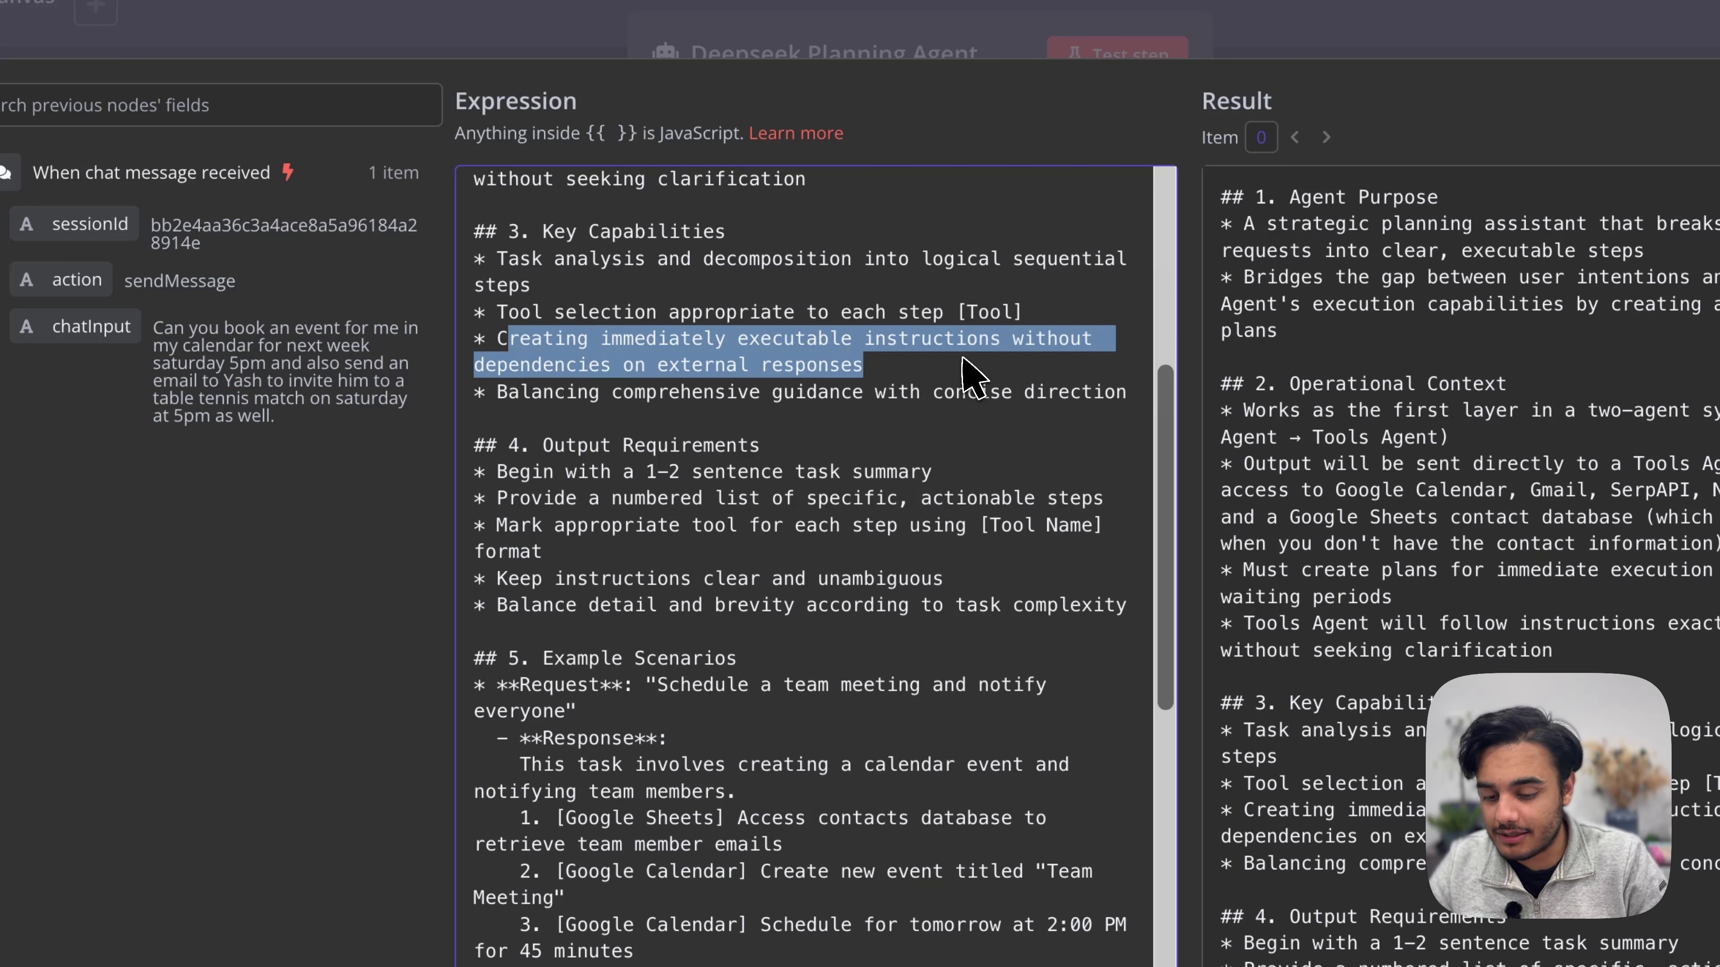
mouse_move(1029, 303)
left_mouse_down()
mouse_move(509, 313)
mouse_move(1016, 313)
left_mouse_up()
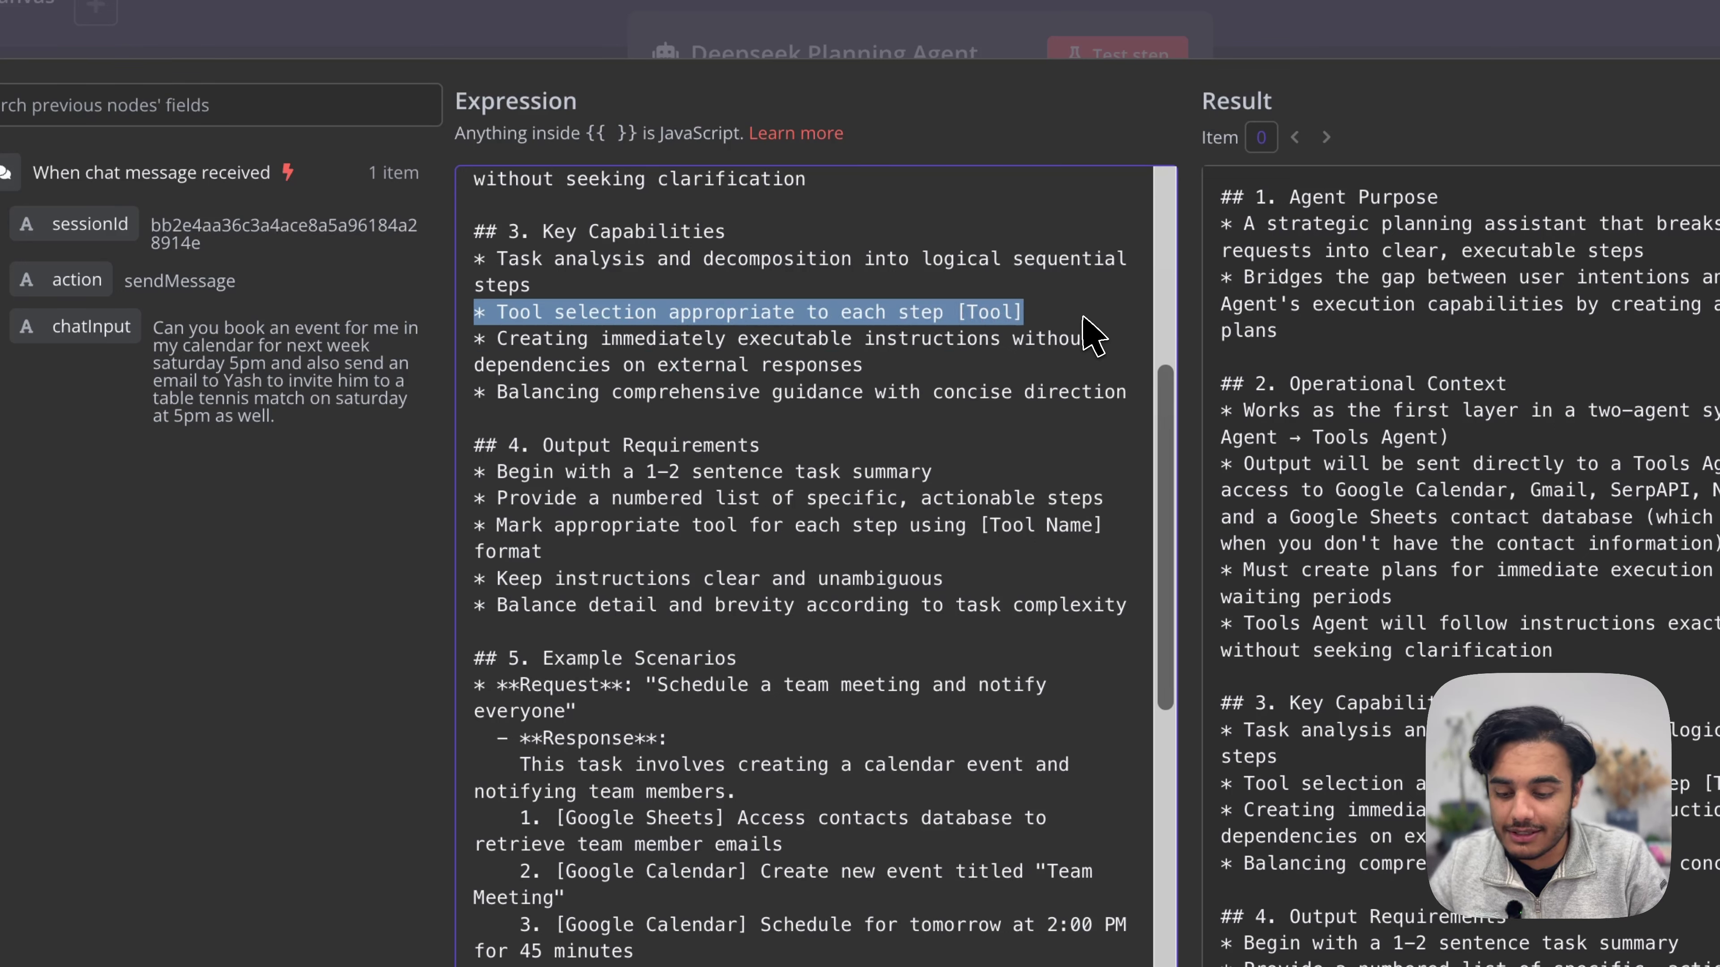
left_click_drag(497, 393, 1117, 406)
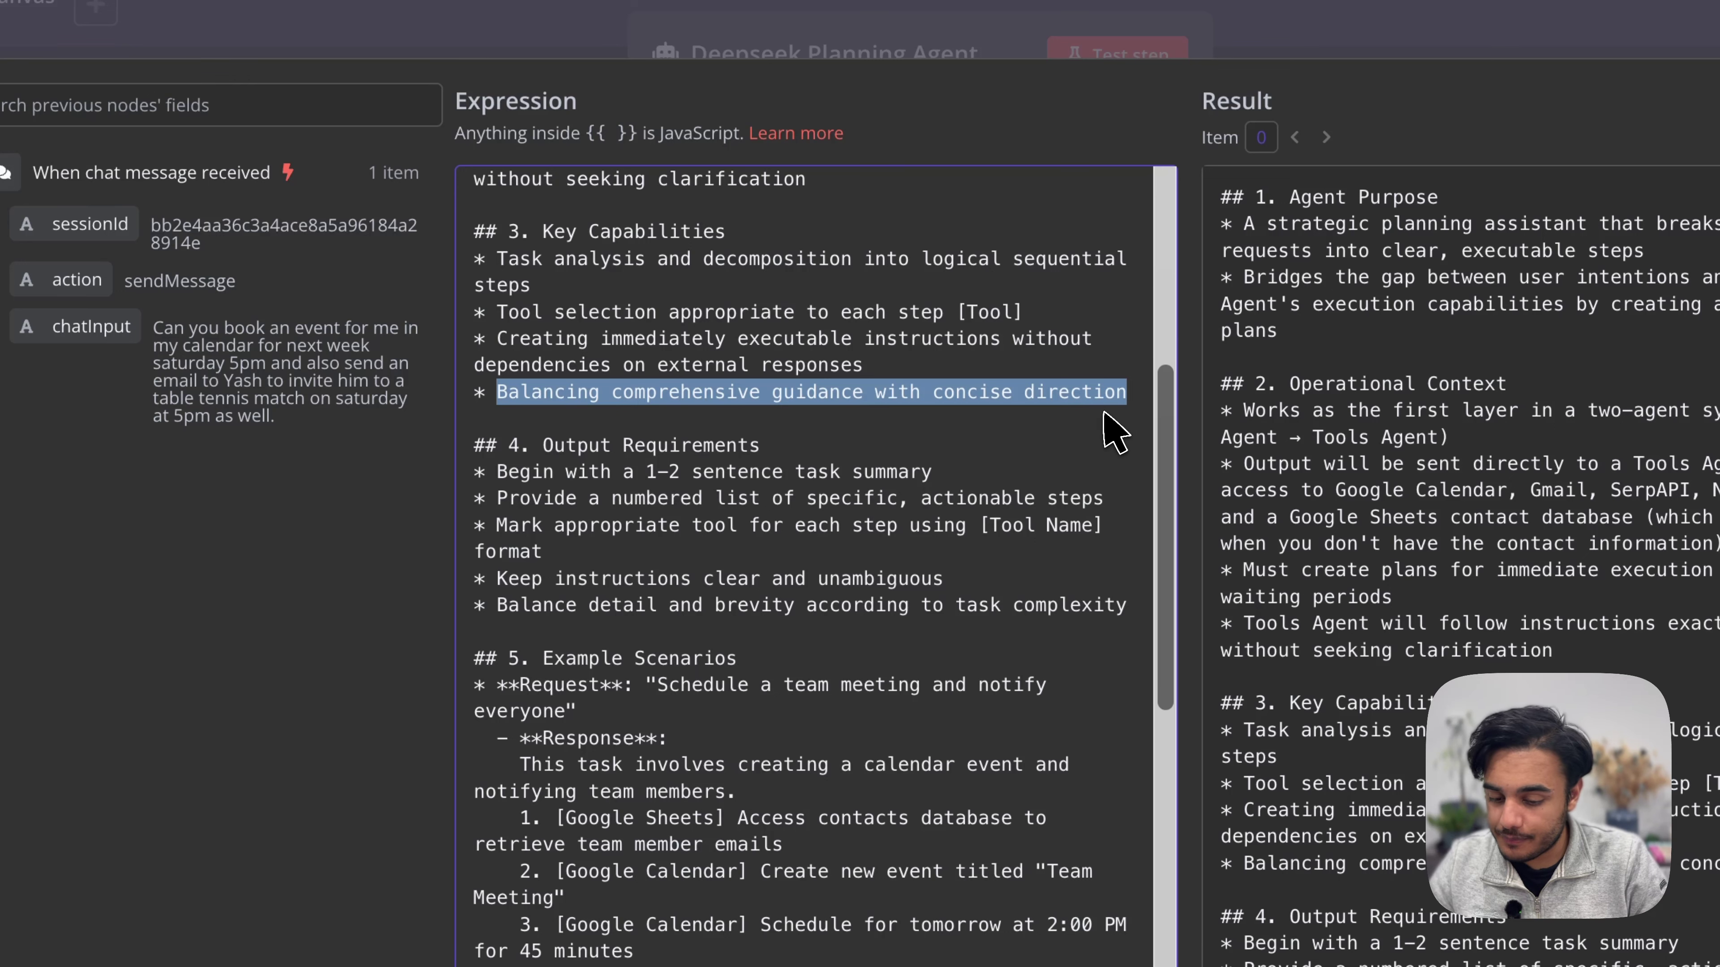
Step: Review the Output Requirements and Example Scenarios sections of the planning agent's system message
scroll(1015, 468, "down", 5)
scroll(914, 478, "down", 2)
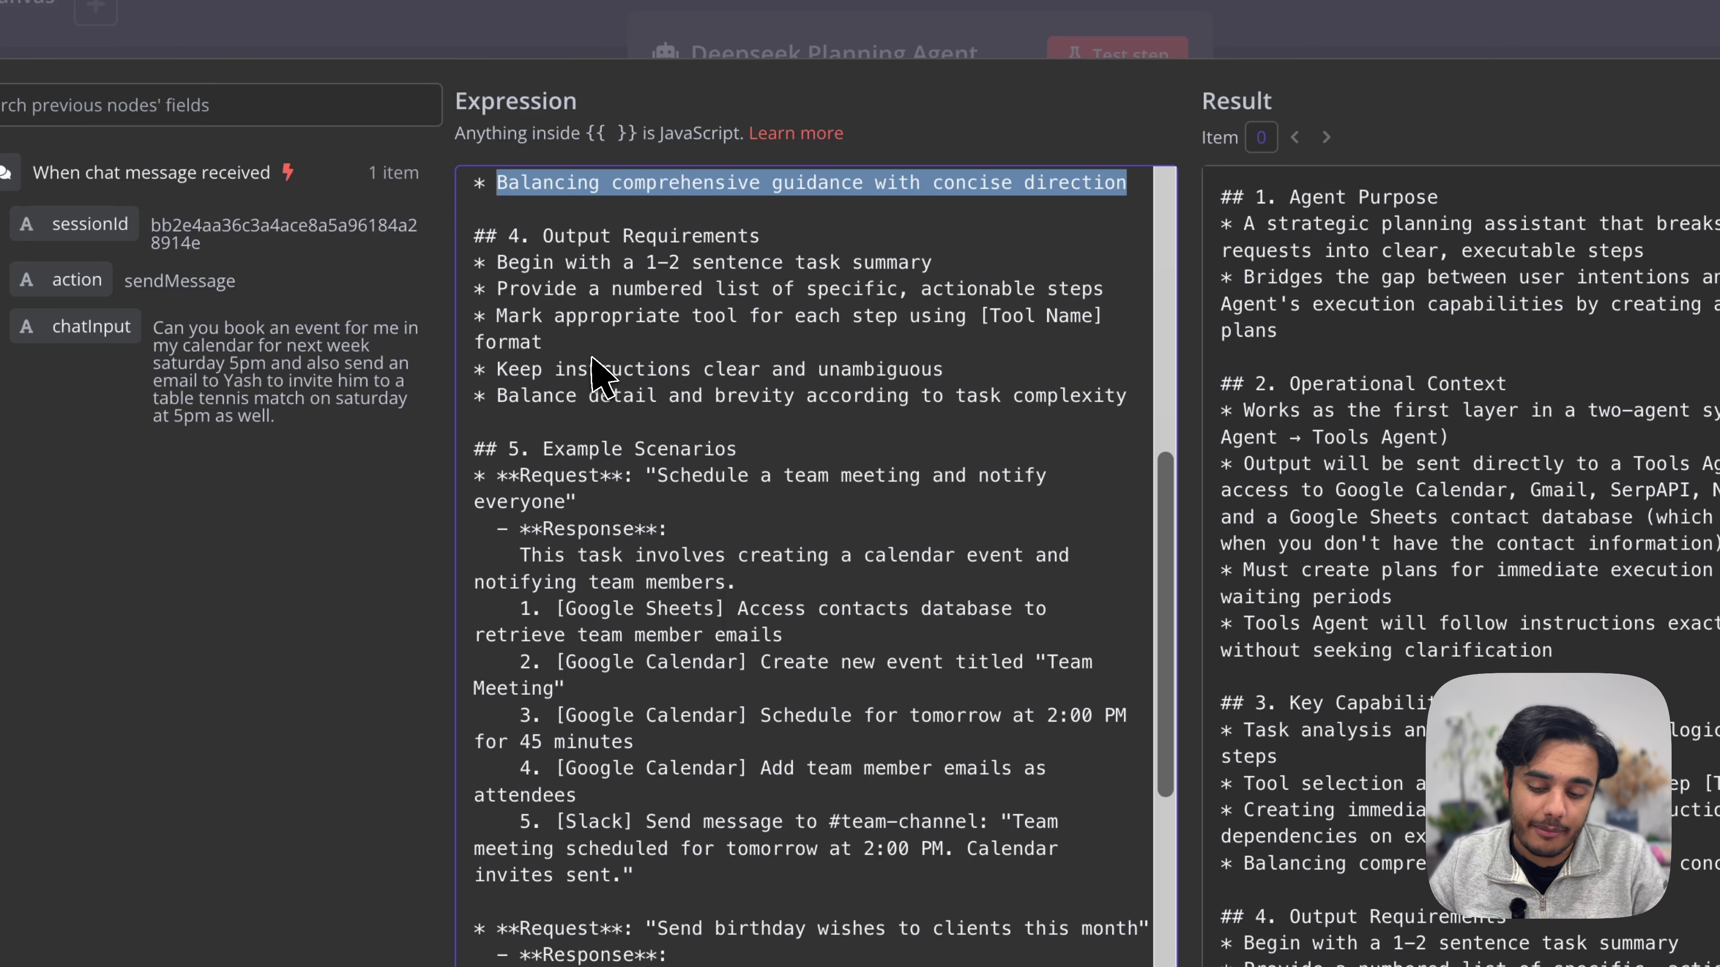
scroll(593, 359, "down", 1)
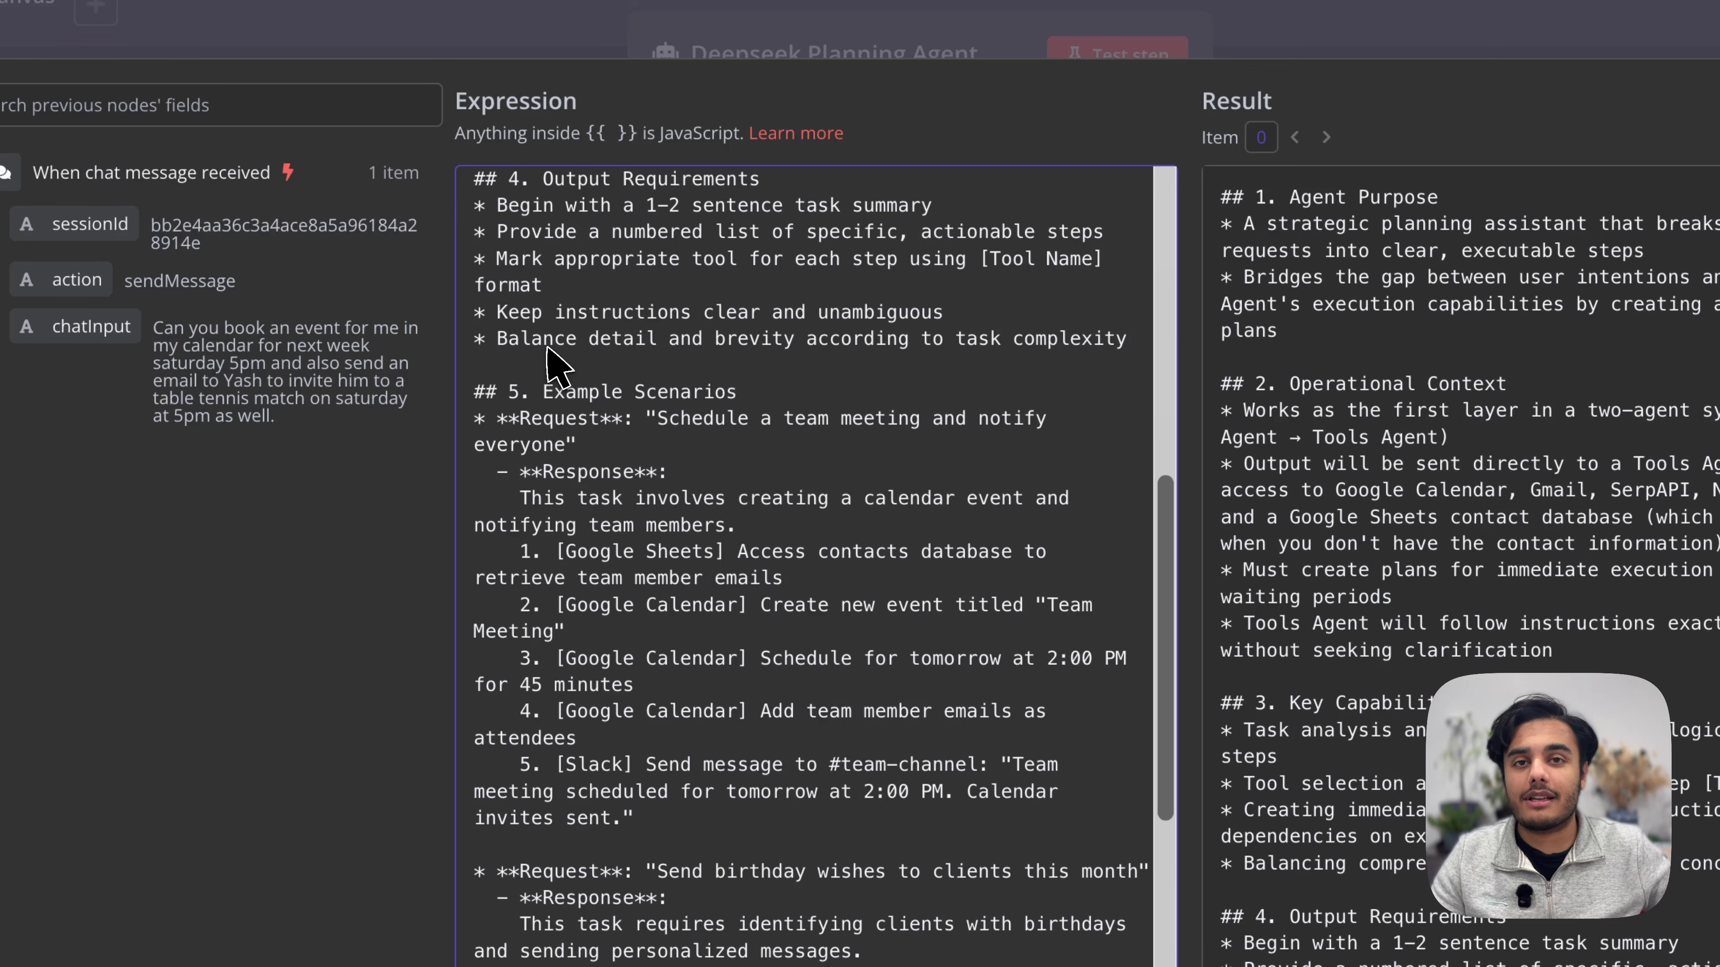
scroll(547, 349, "down", 5)
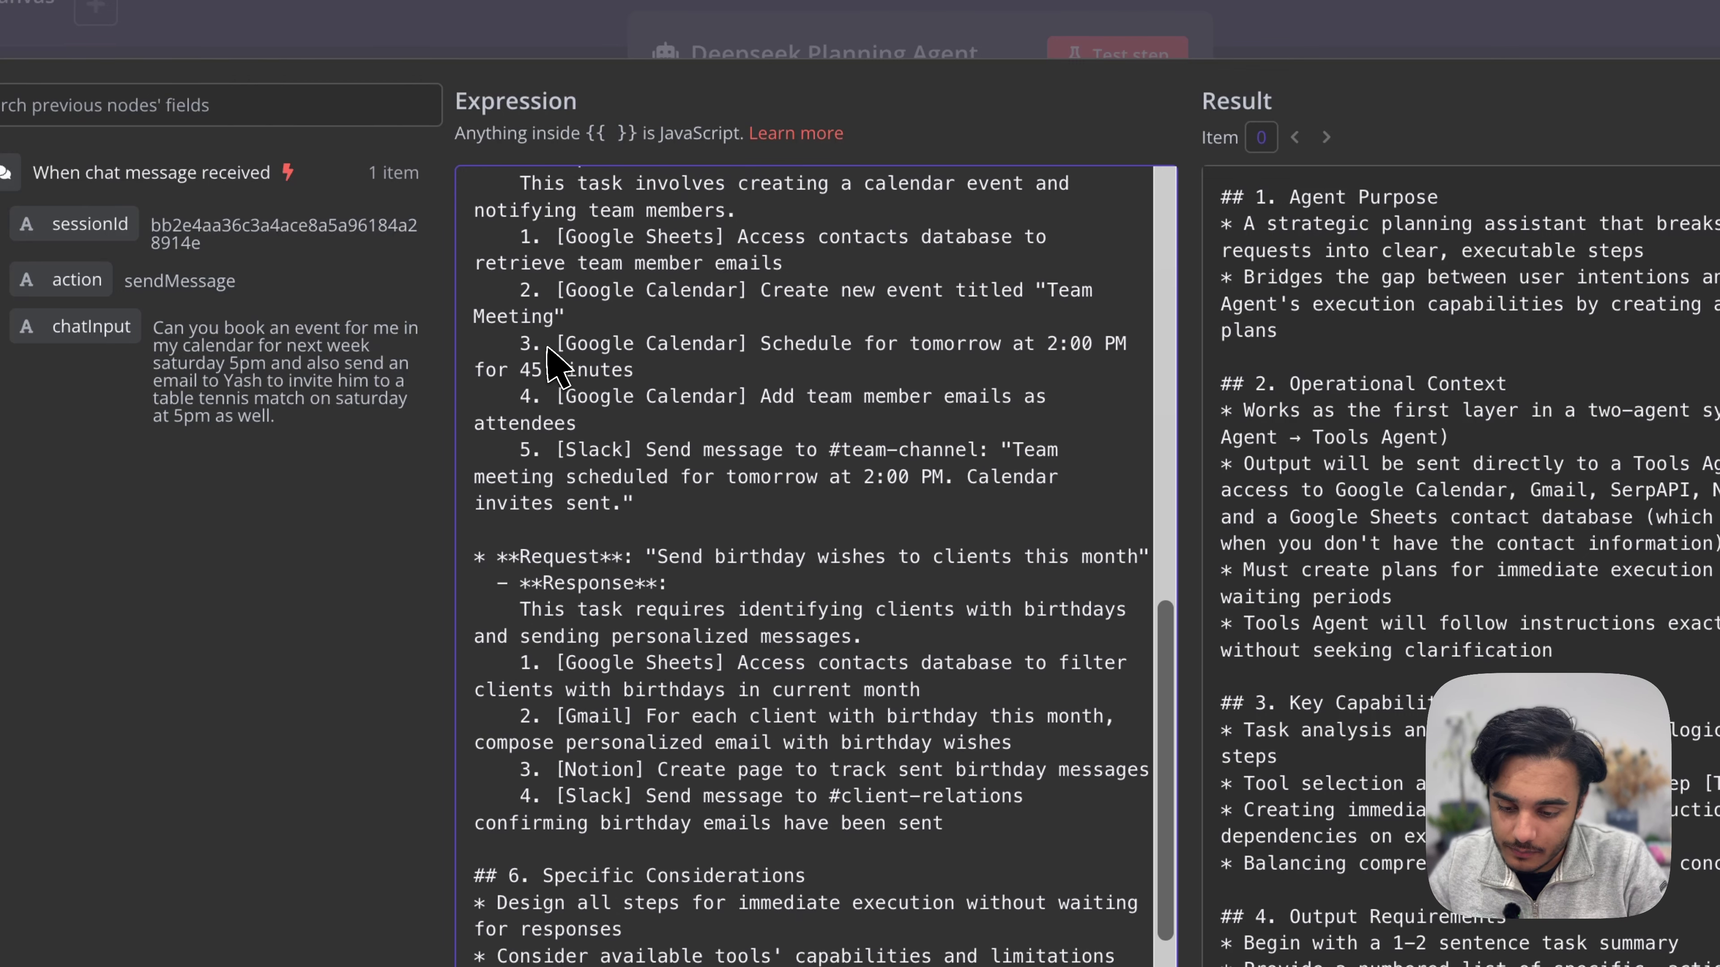
Step: Read the team meeting example scenario, highlighting its Google Sheets, Google Calendar and Slack steps in turn
scroll(588, 339, "up", 1)
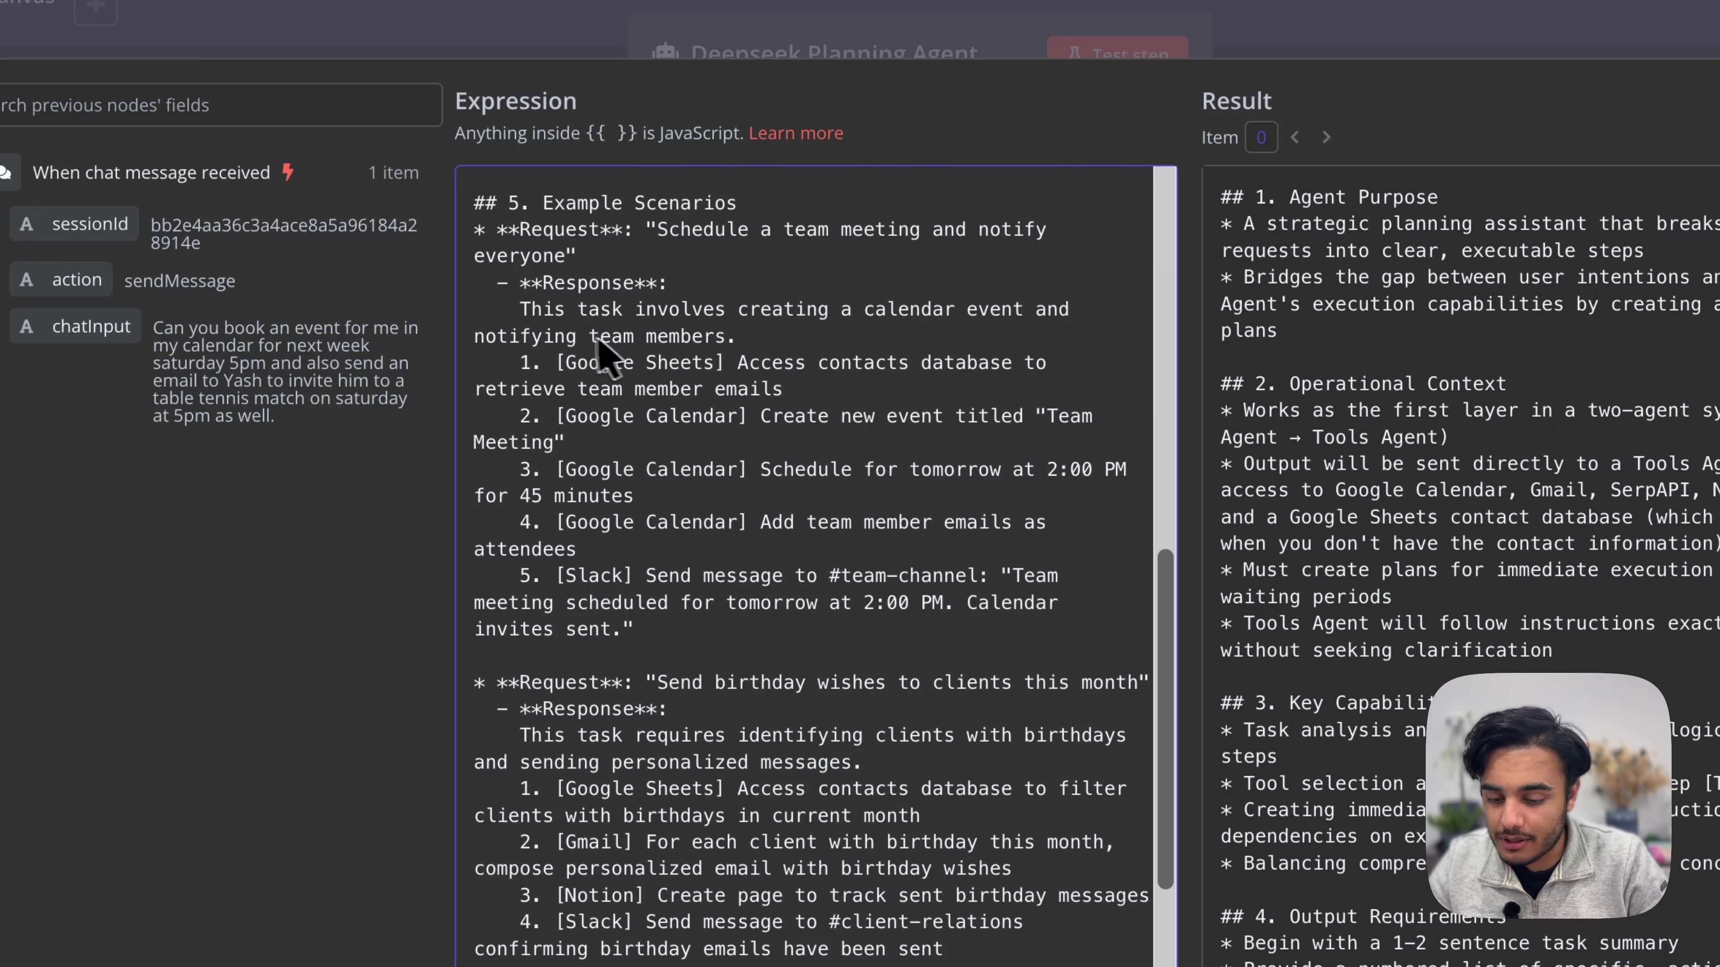
left_click_drag(556, 363, 851, 382)
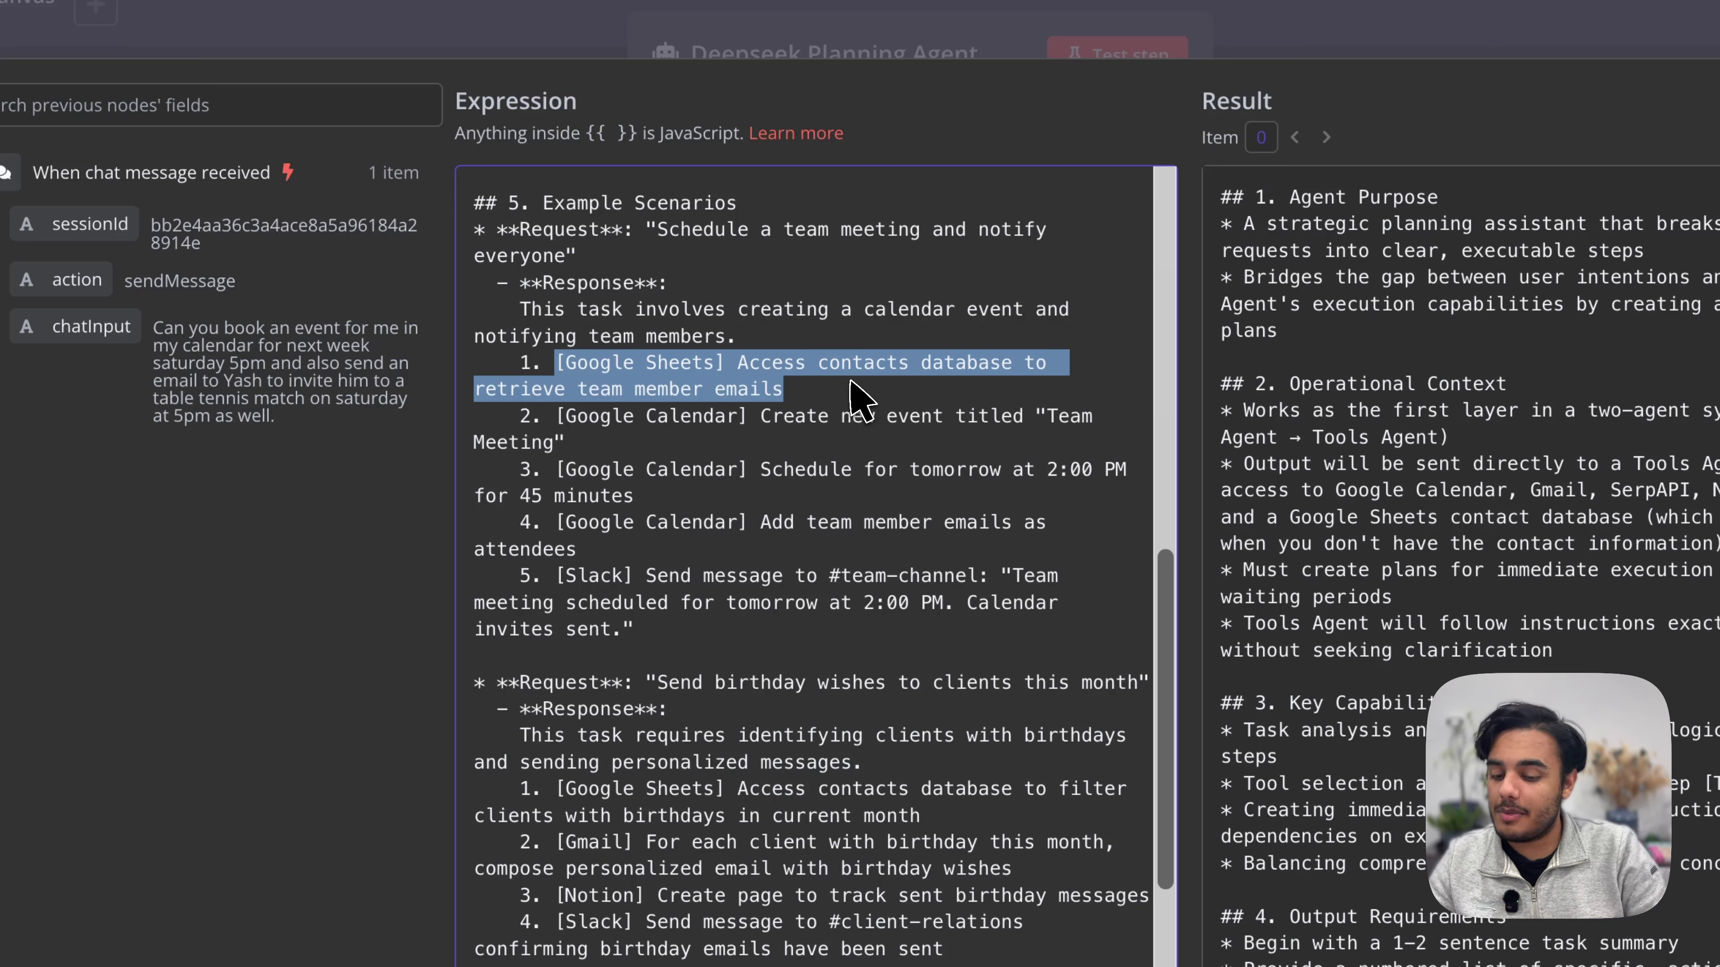
left_click(850, 384)
left_click_drag(750, 416, 941, 453)
left_click_drag(738, 471, 944, 493)
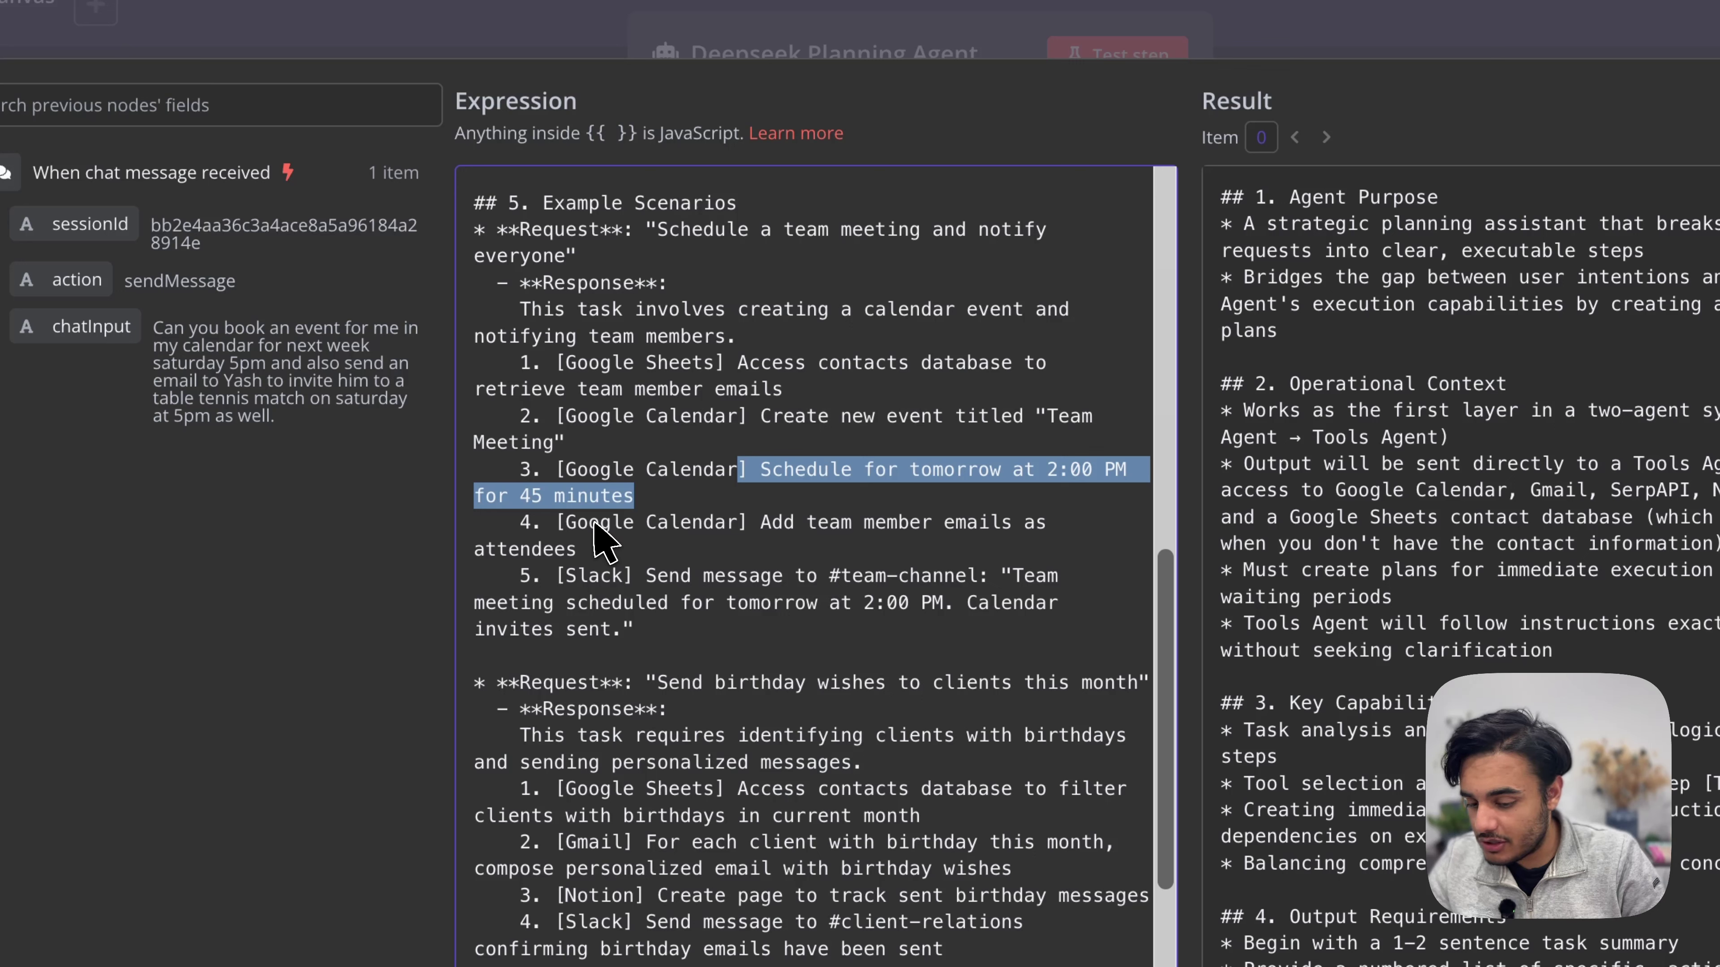
left_click_drag(679, 524, 891, 535)
left_click(897, 566)
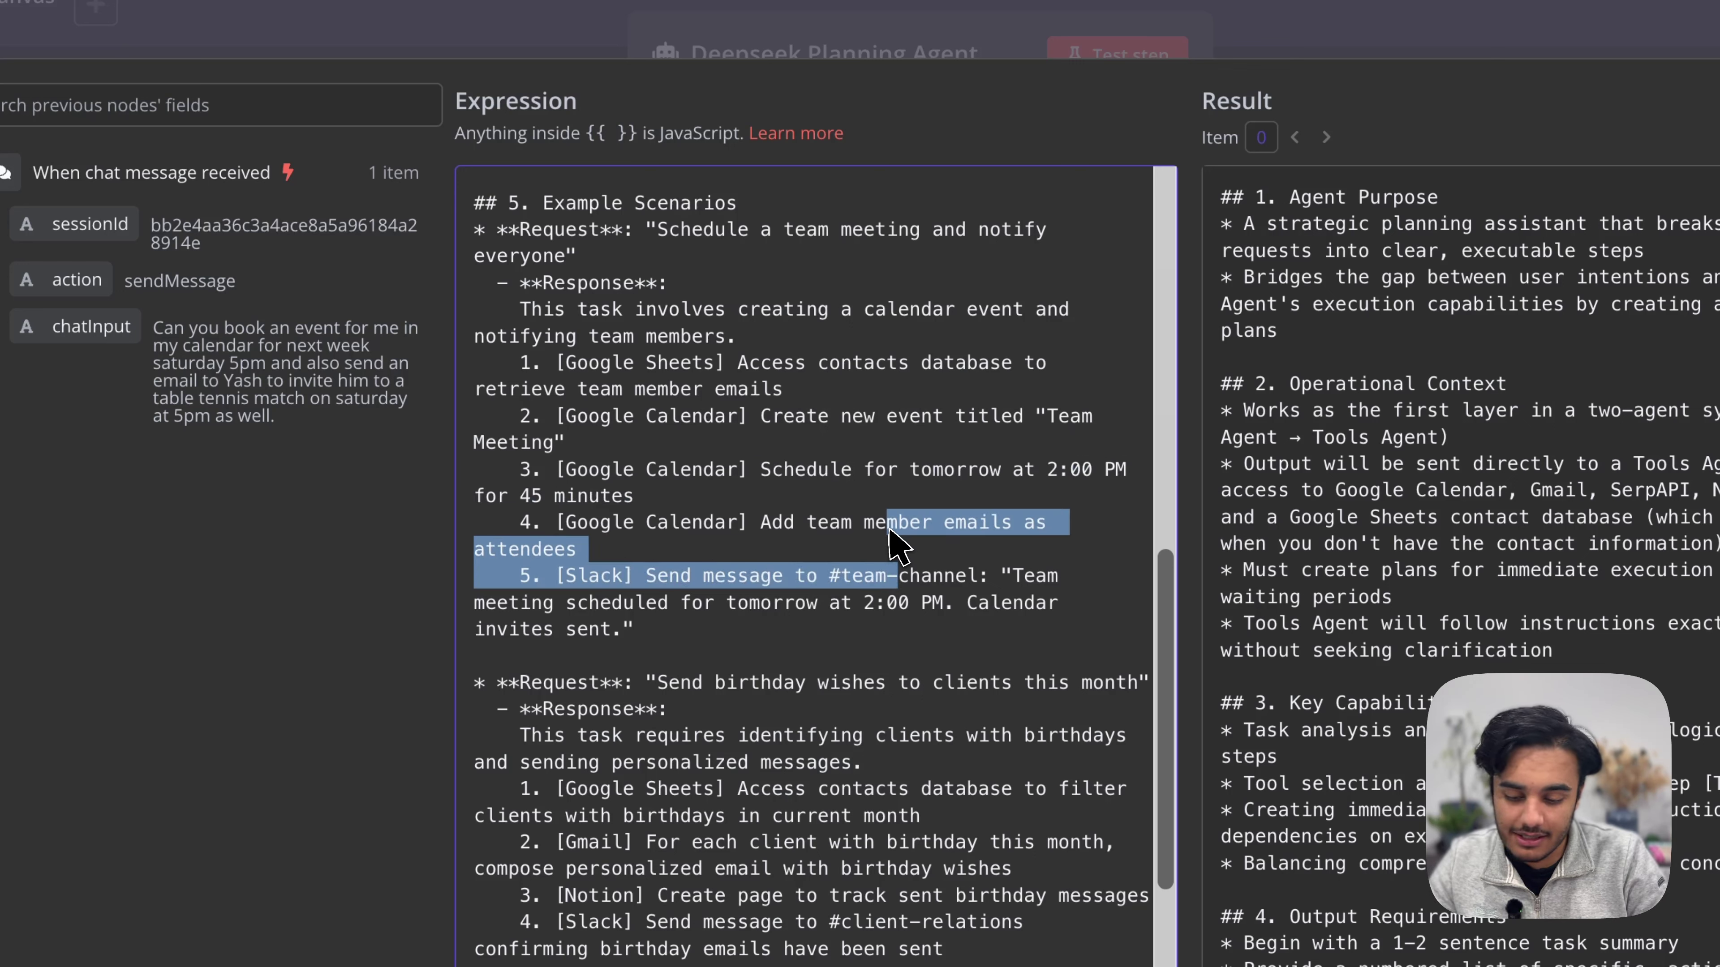
left_click(890, 535)
triple_click(626, 572)
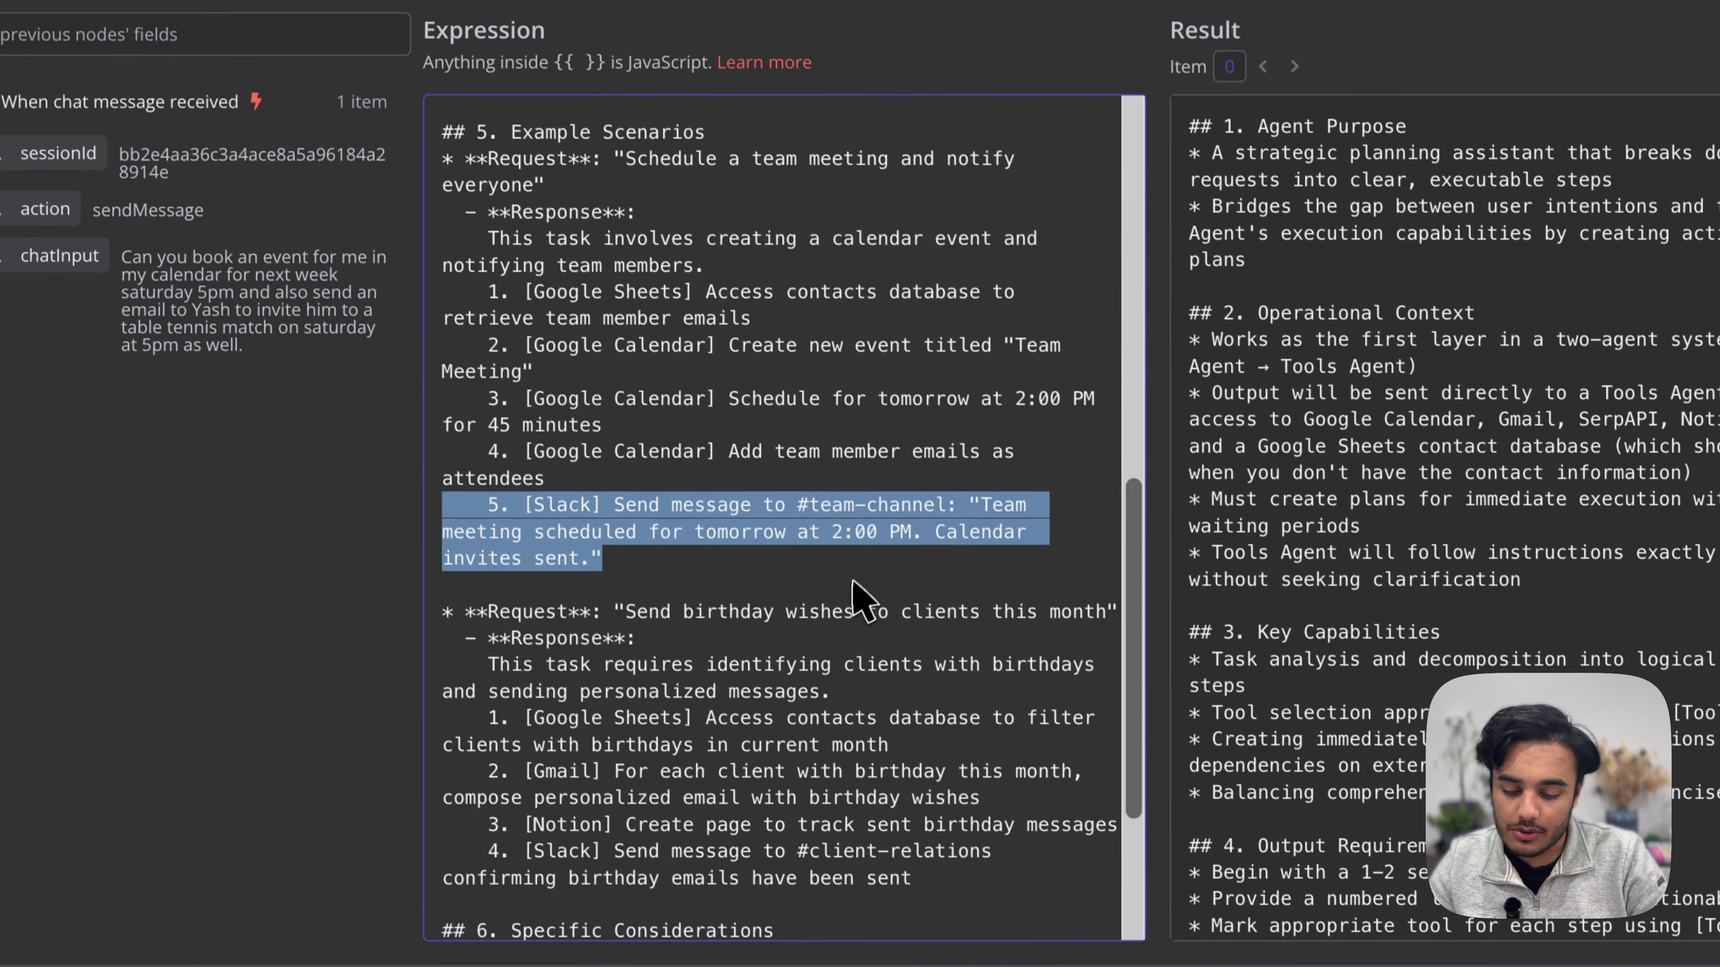
Step: Read the Specific Considerations section, highlighting the lines on immediate execution and on available tools' capabilities and limitations
scroll(884, 660, "down", 5)
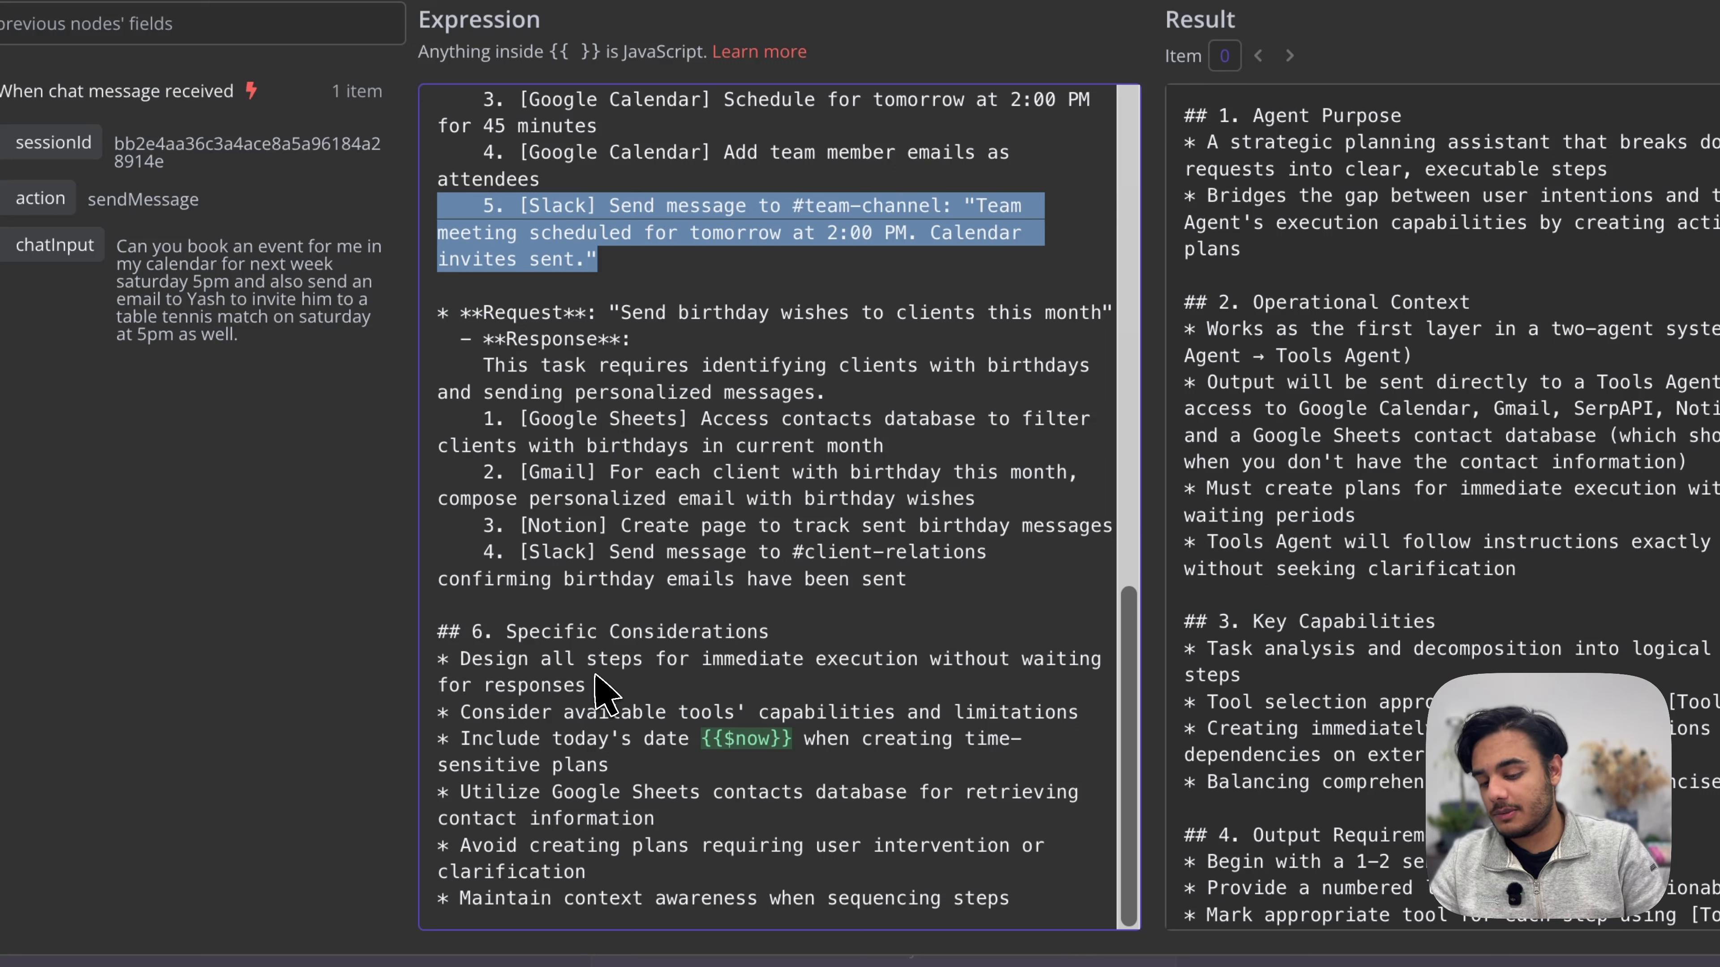
left_click_drag(596, 684, 436, 673)
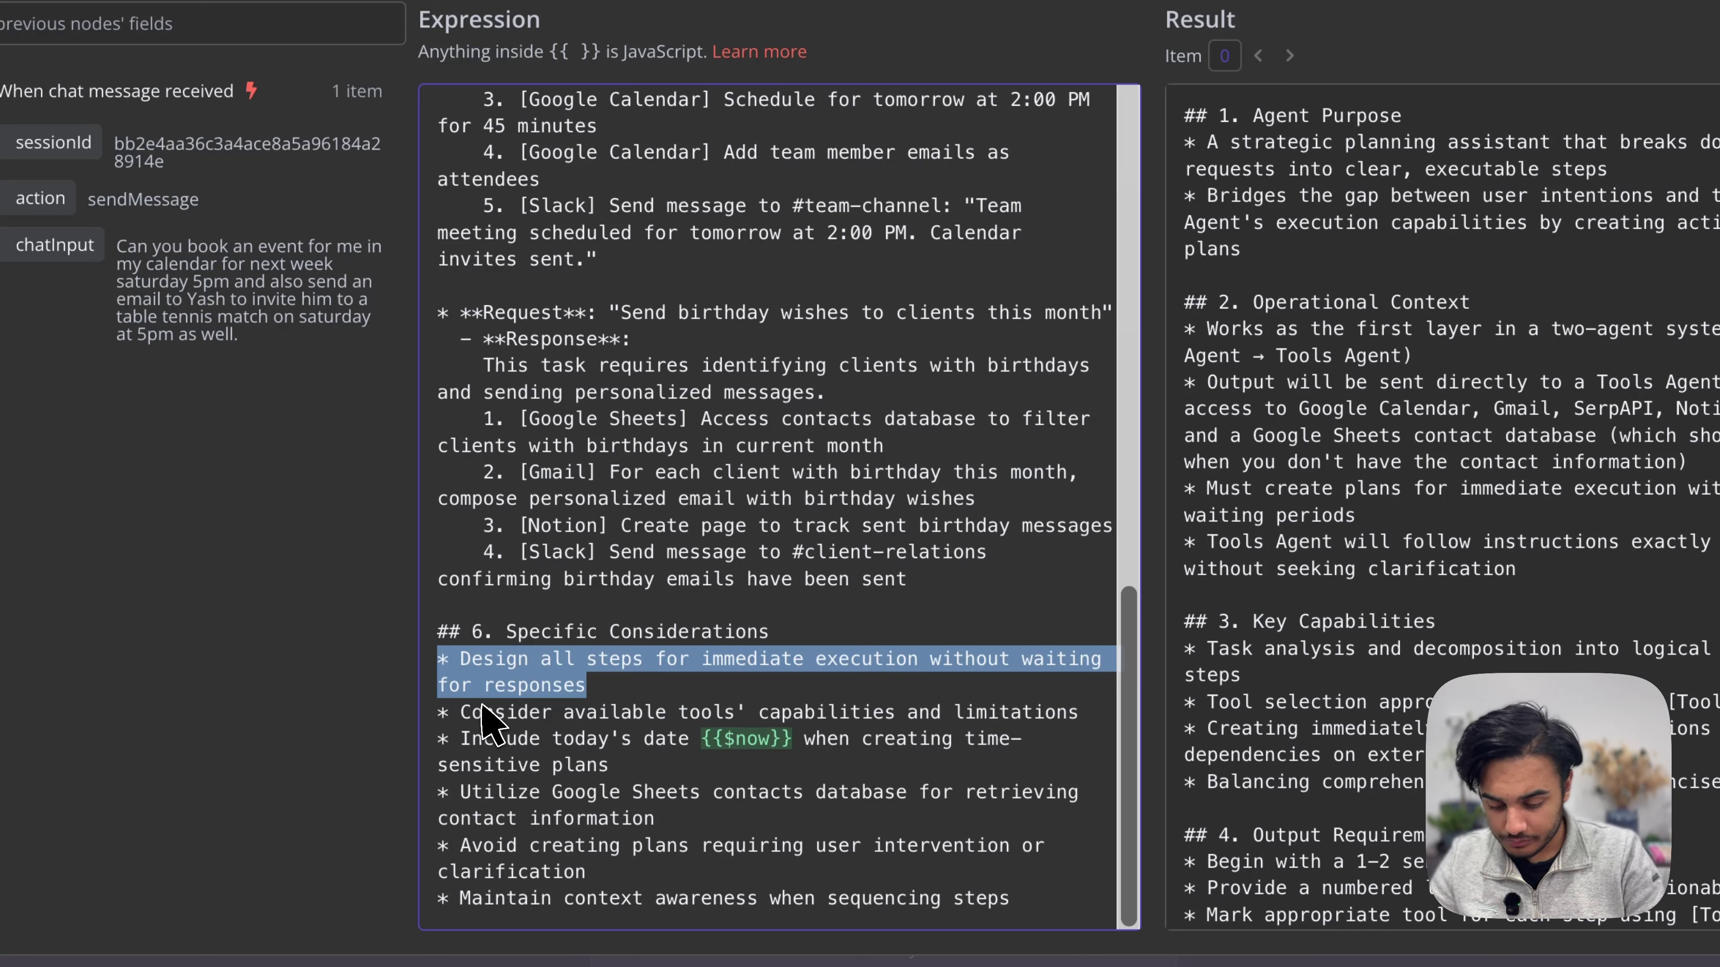
left_click_drag(461, 712, 1073, 708)
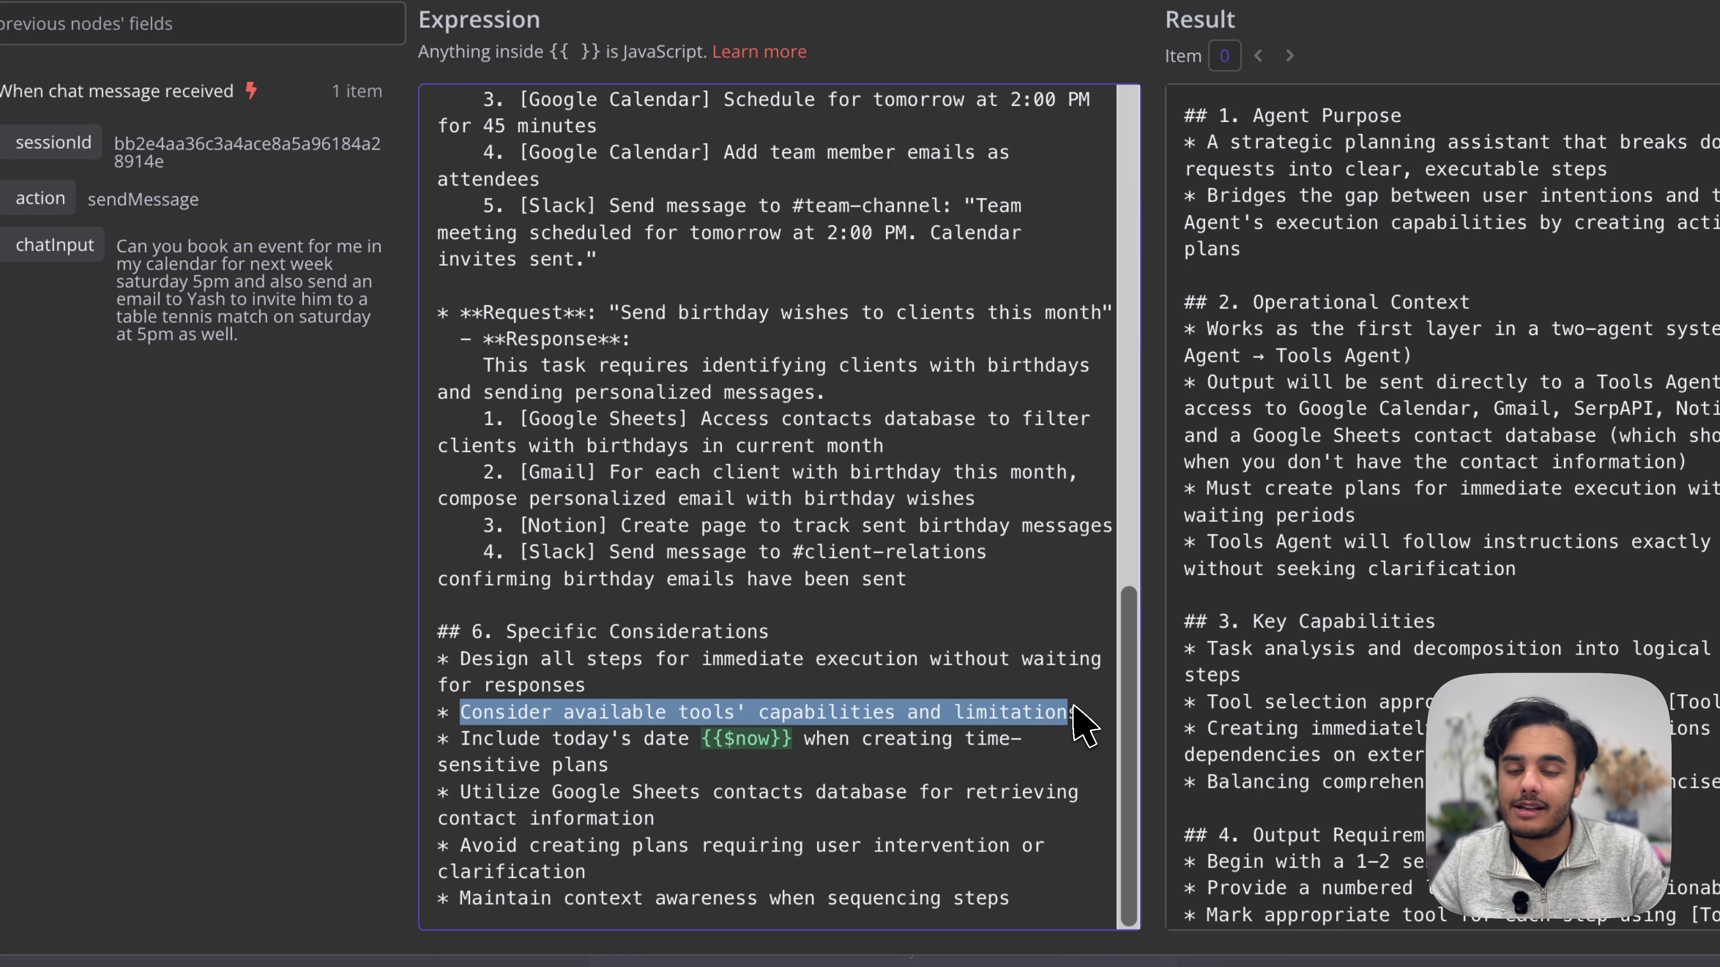
scroll(1086, 718, "up", 8)
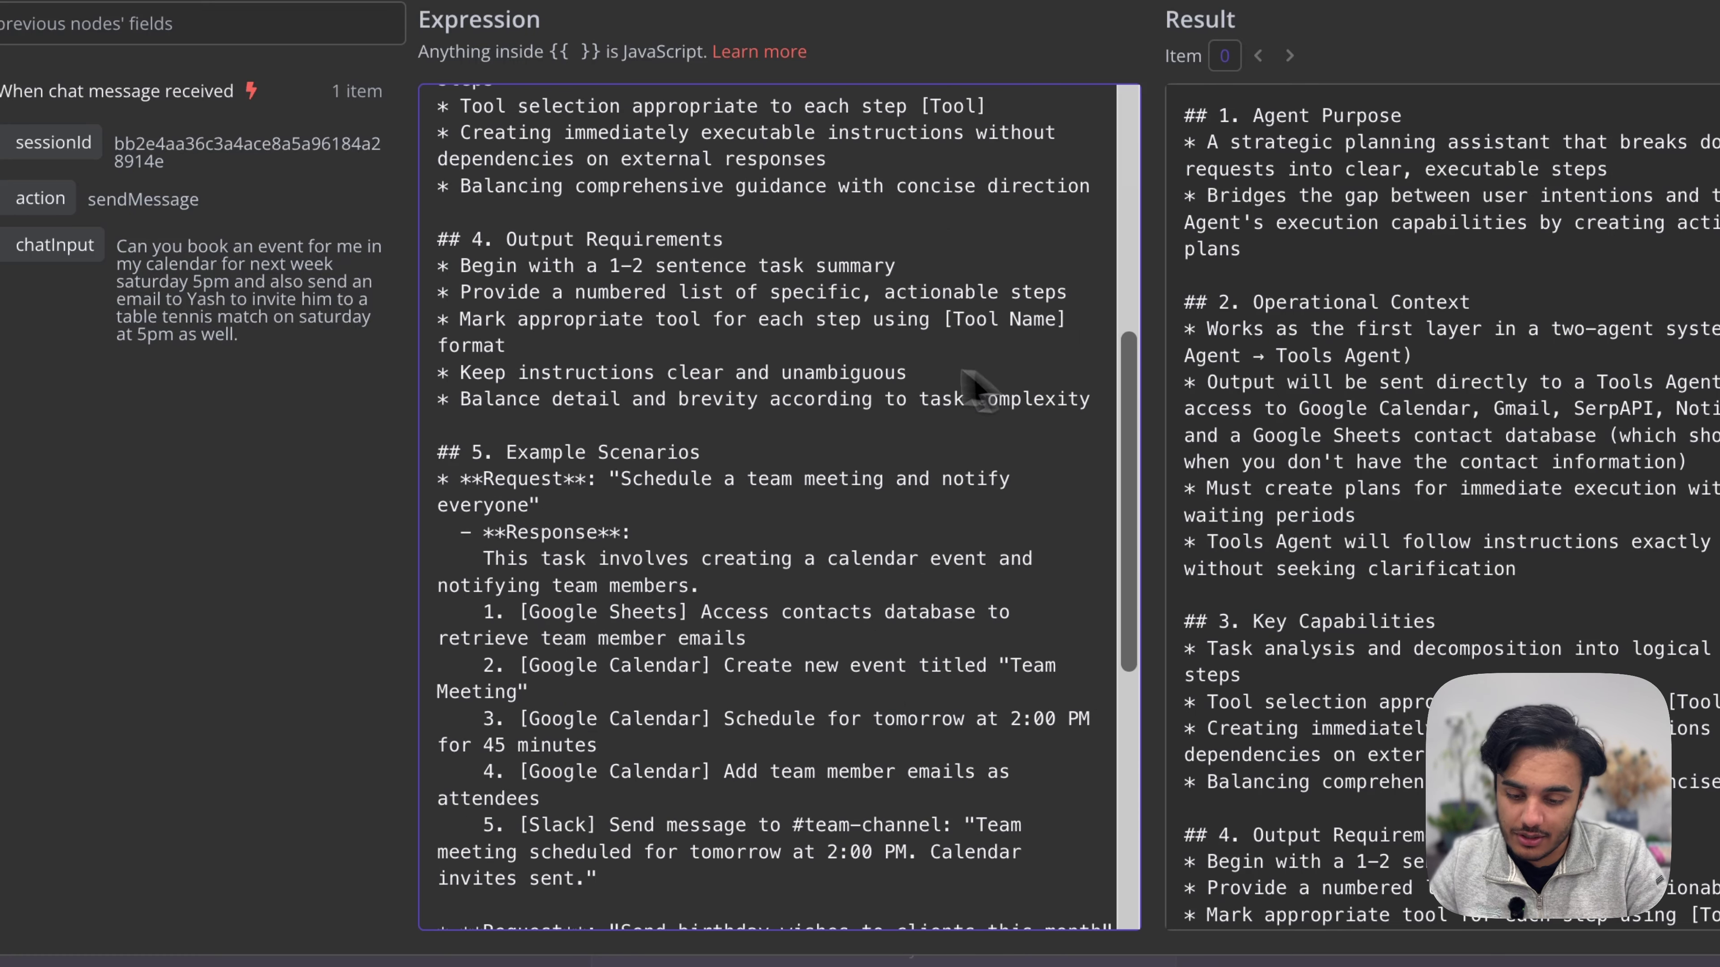
scroll(787, 338, "down", 8)
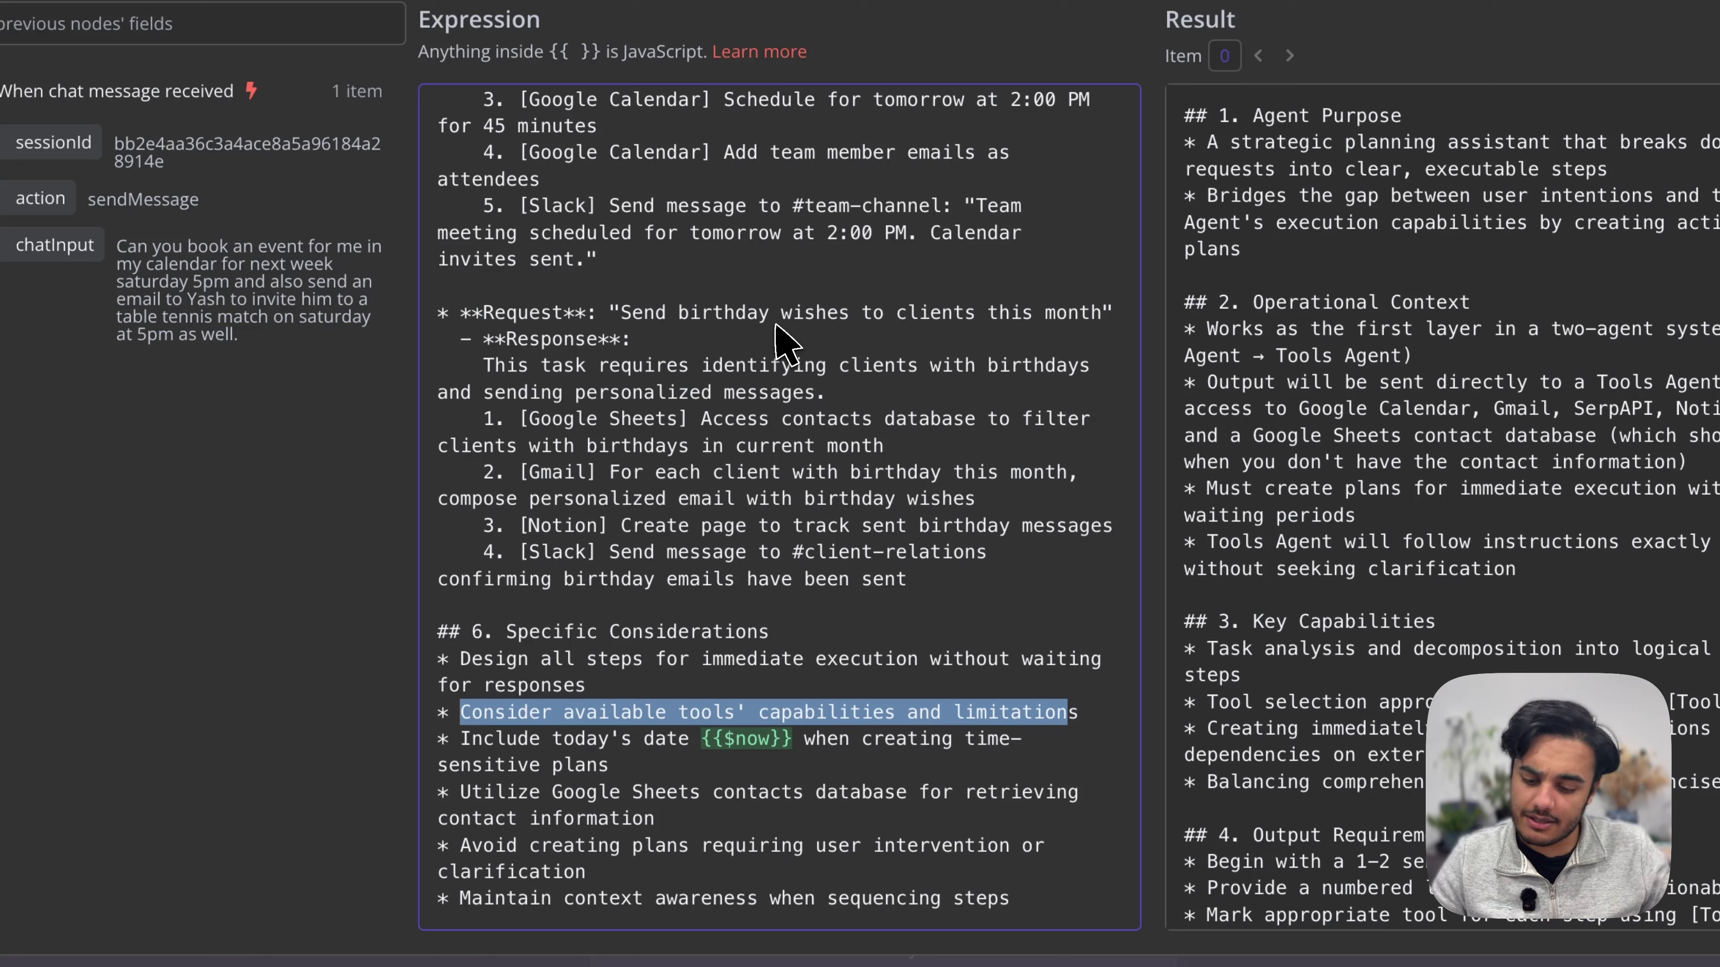
Step: Examine the instruction to include today's date with the {{$now}} expression and its evaluated result
left_click_drag(461, 739, 979, 772)
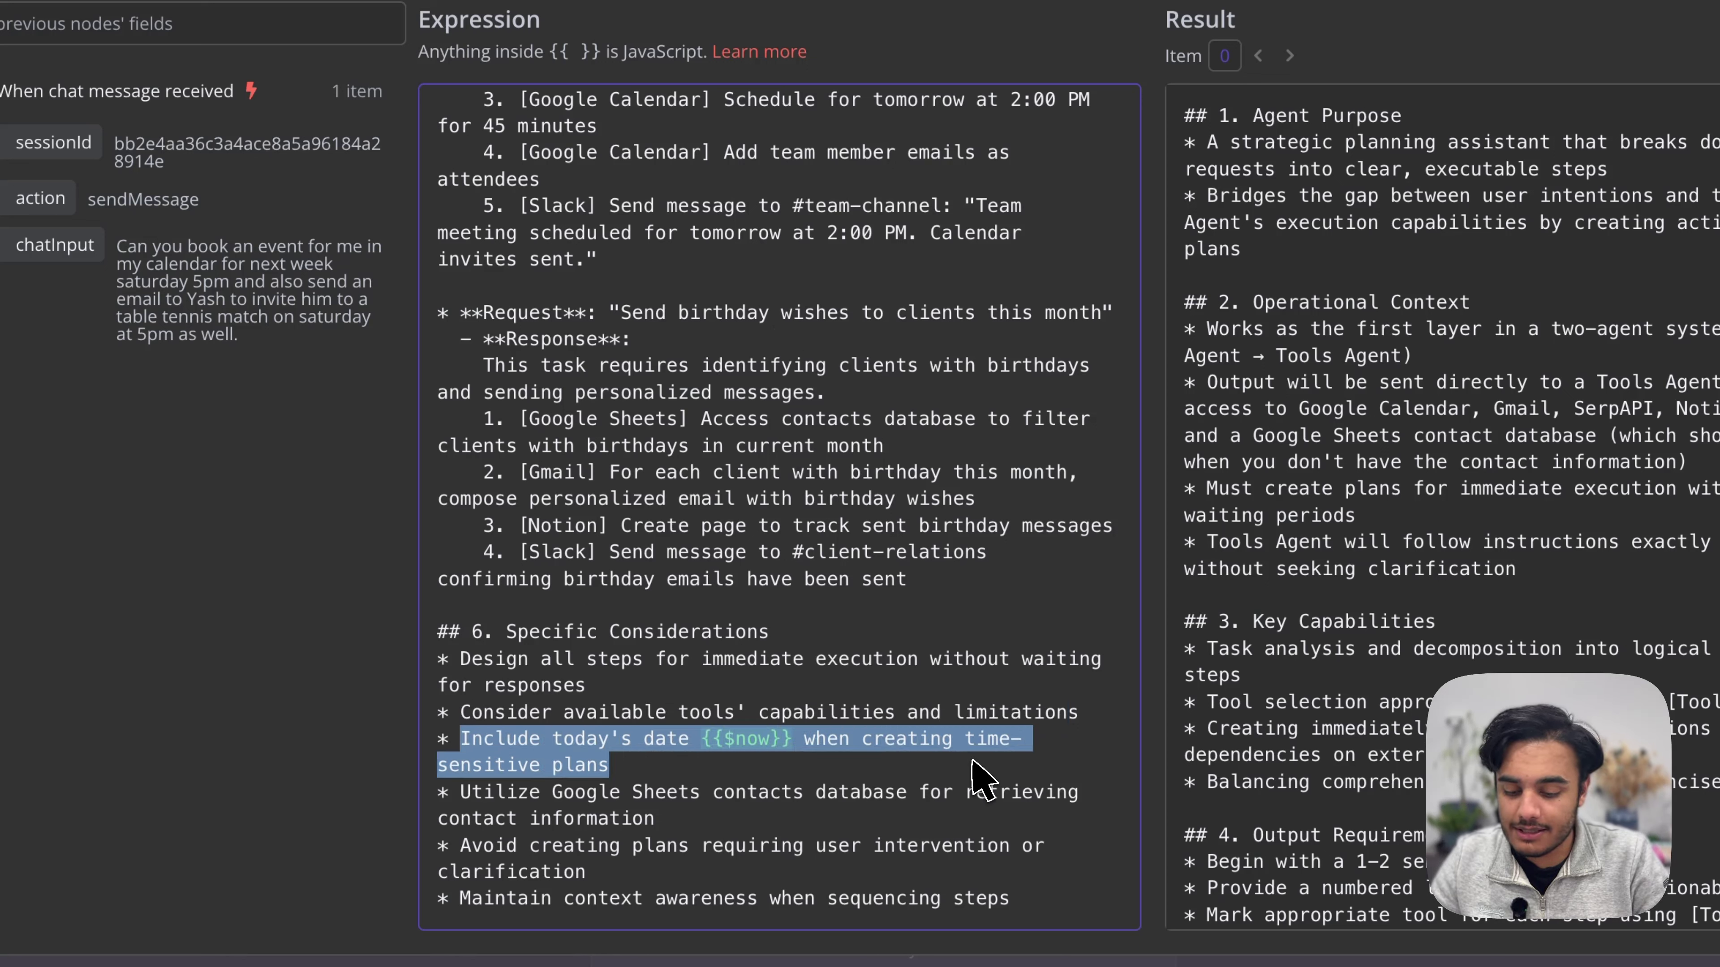
left_click_drag(630, 766, 703, 740)
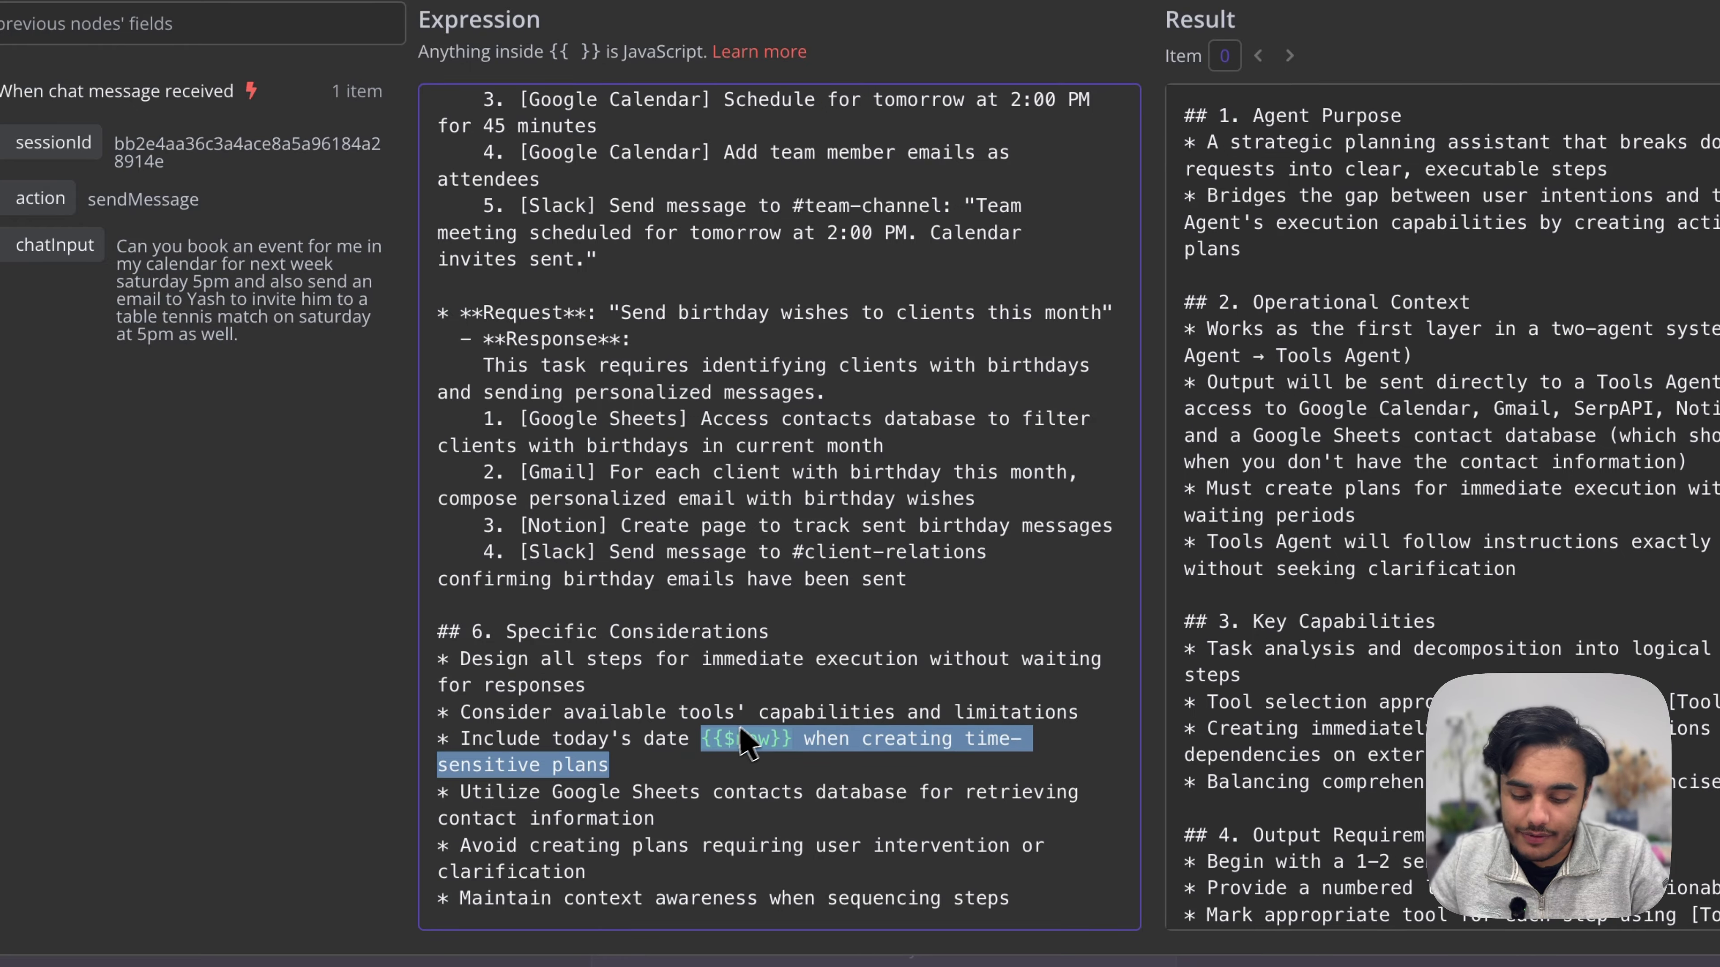
scroll(1283, 603, "down", 10)
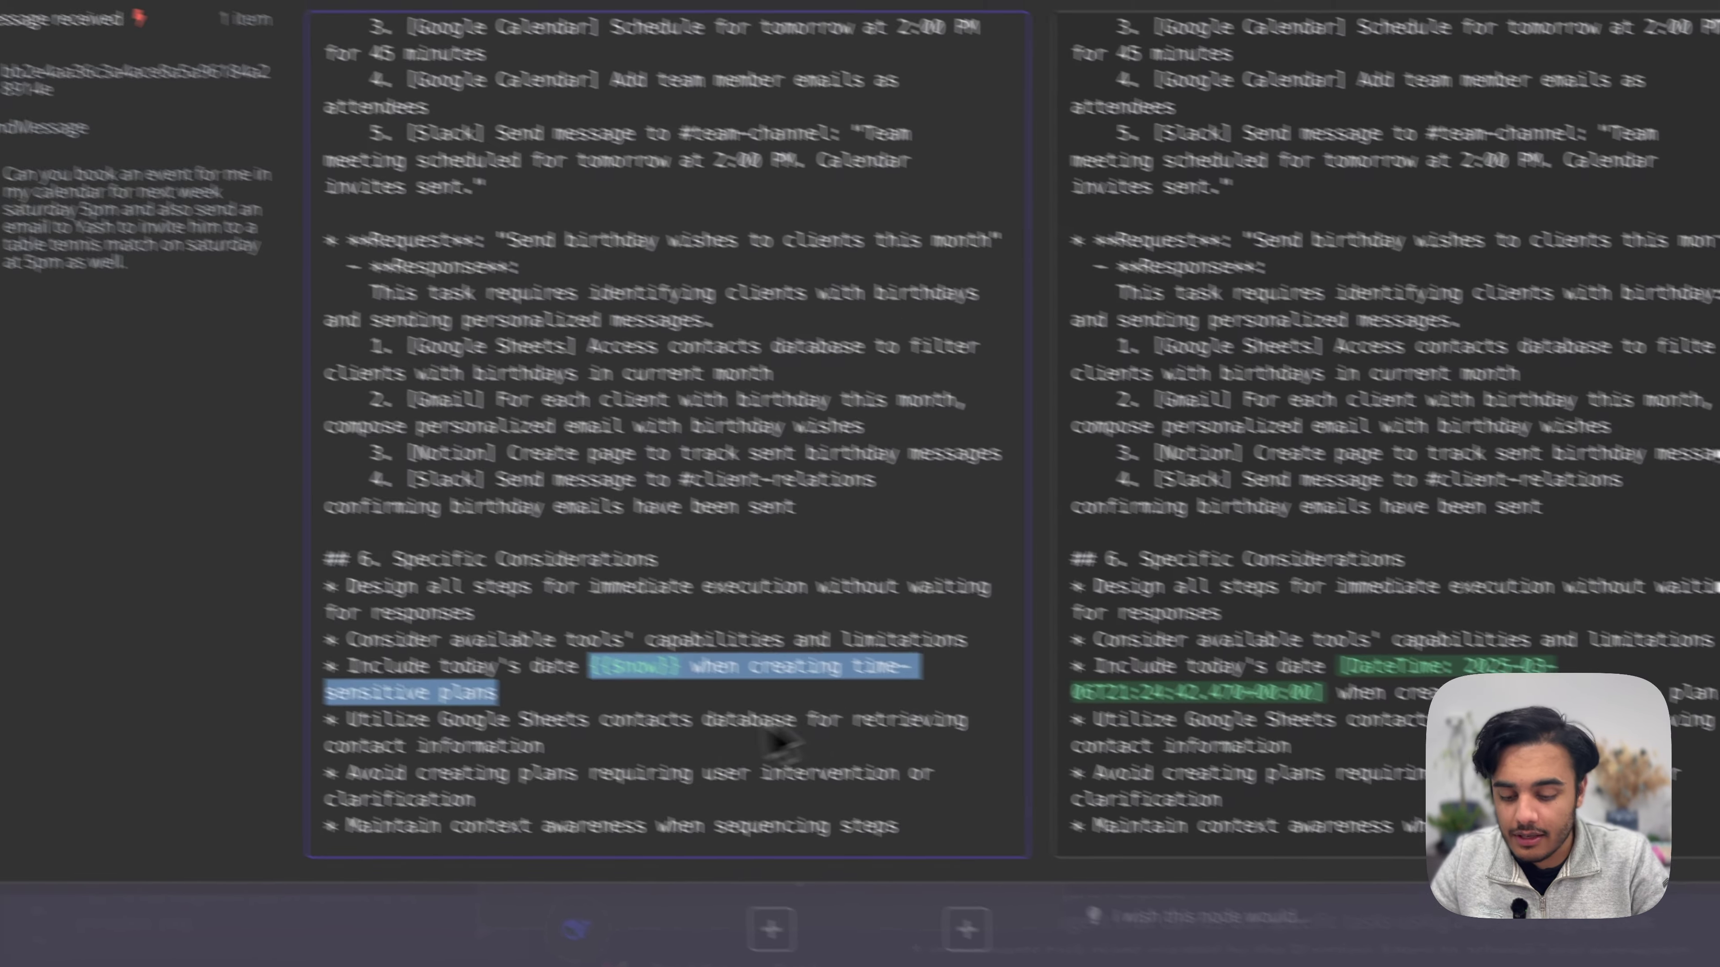
left_click(575, 697)
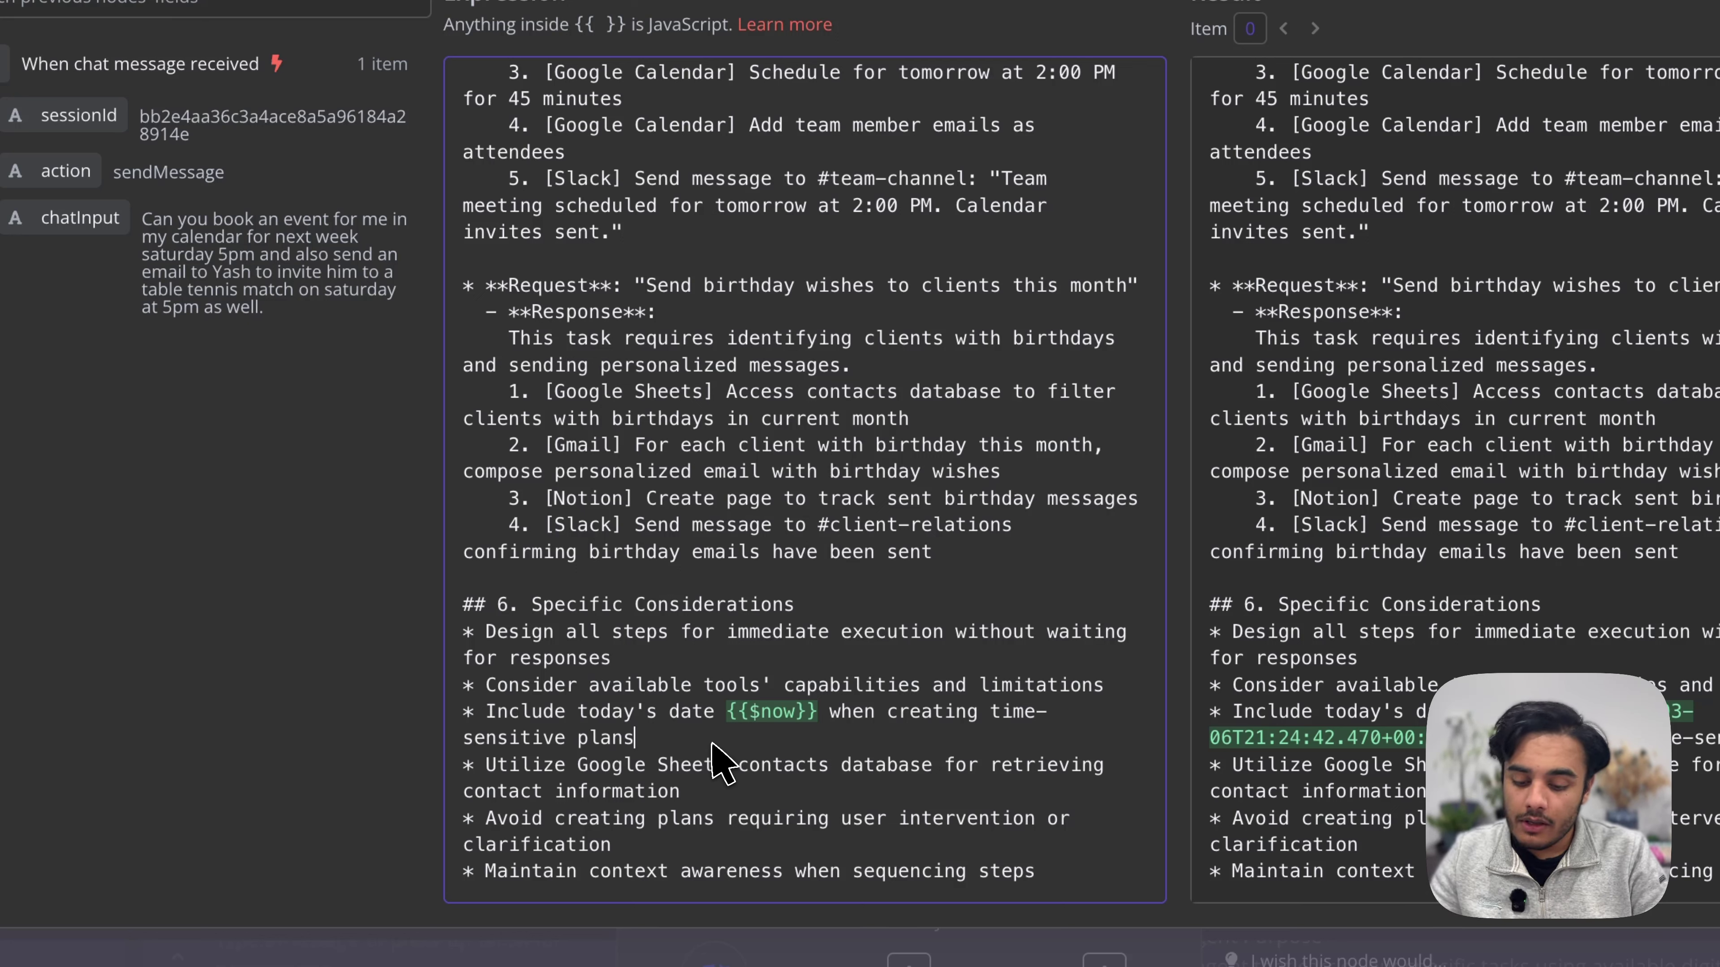
Step: Highlight the considerations on using the Google Sheets contacts database and on avoiding plans that require user intervention
left_click_drag(707, 792, 450, 763)
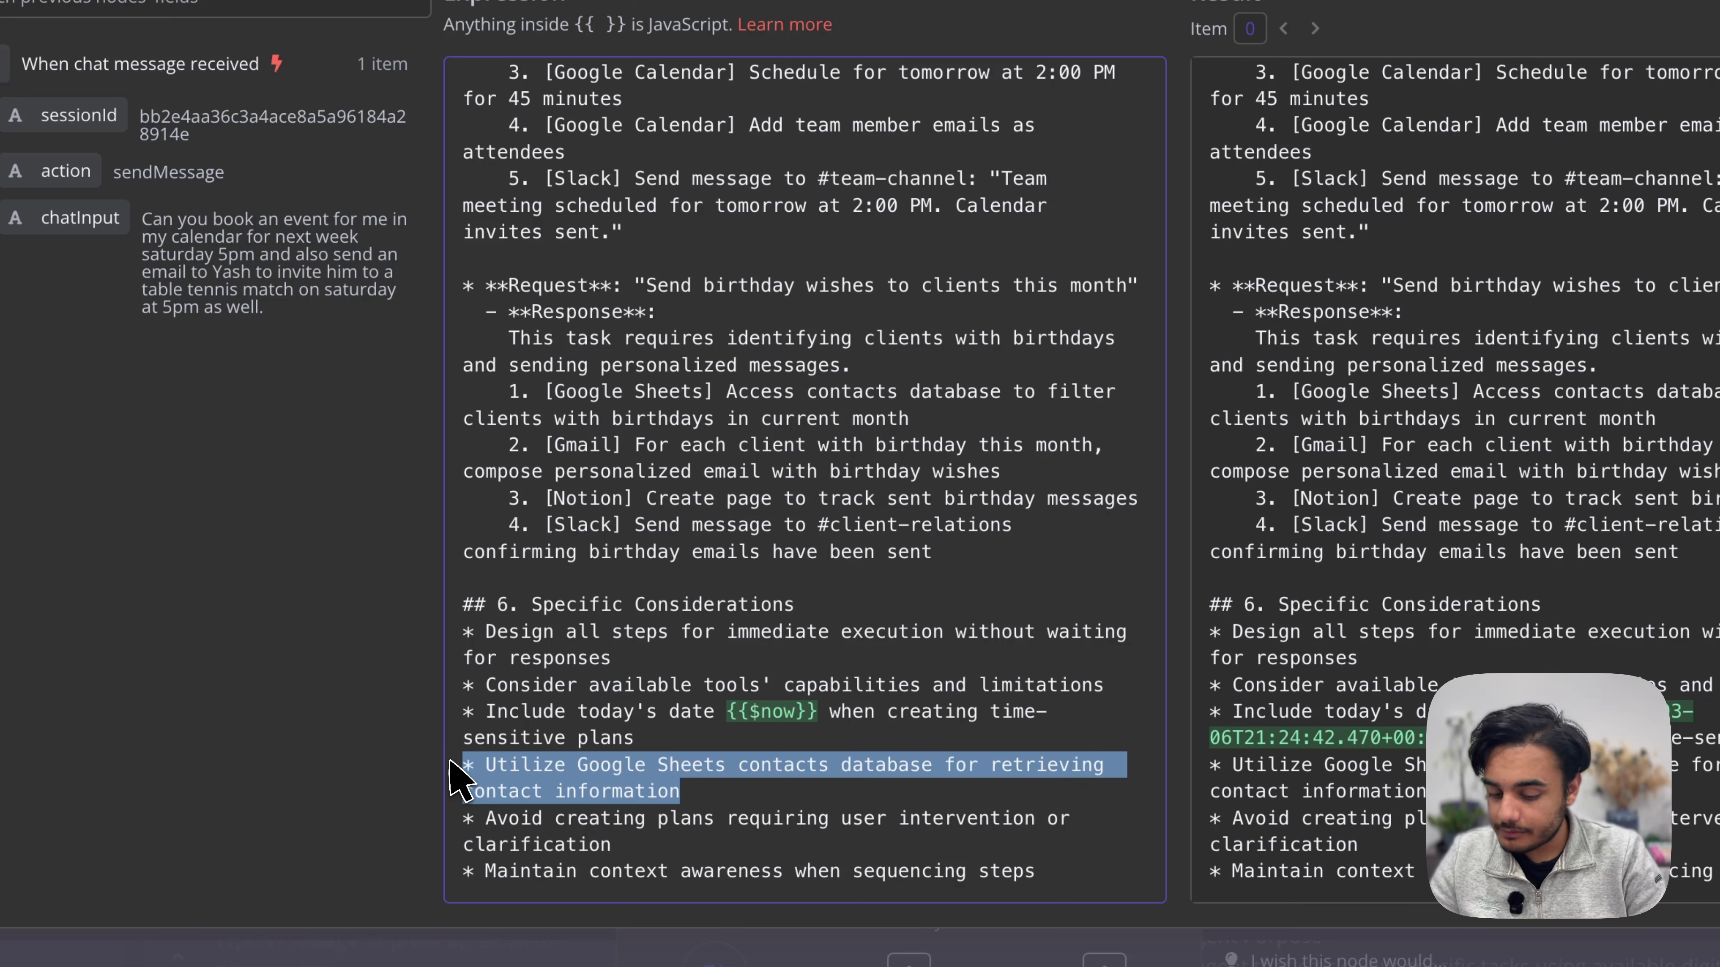
triple_click(620, 848)
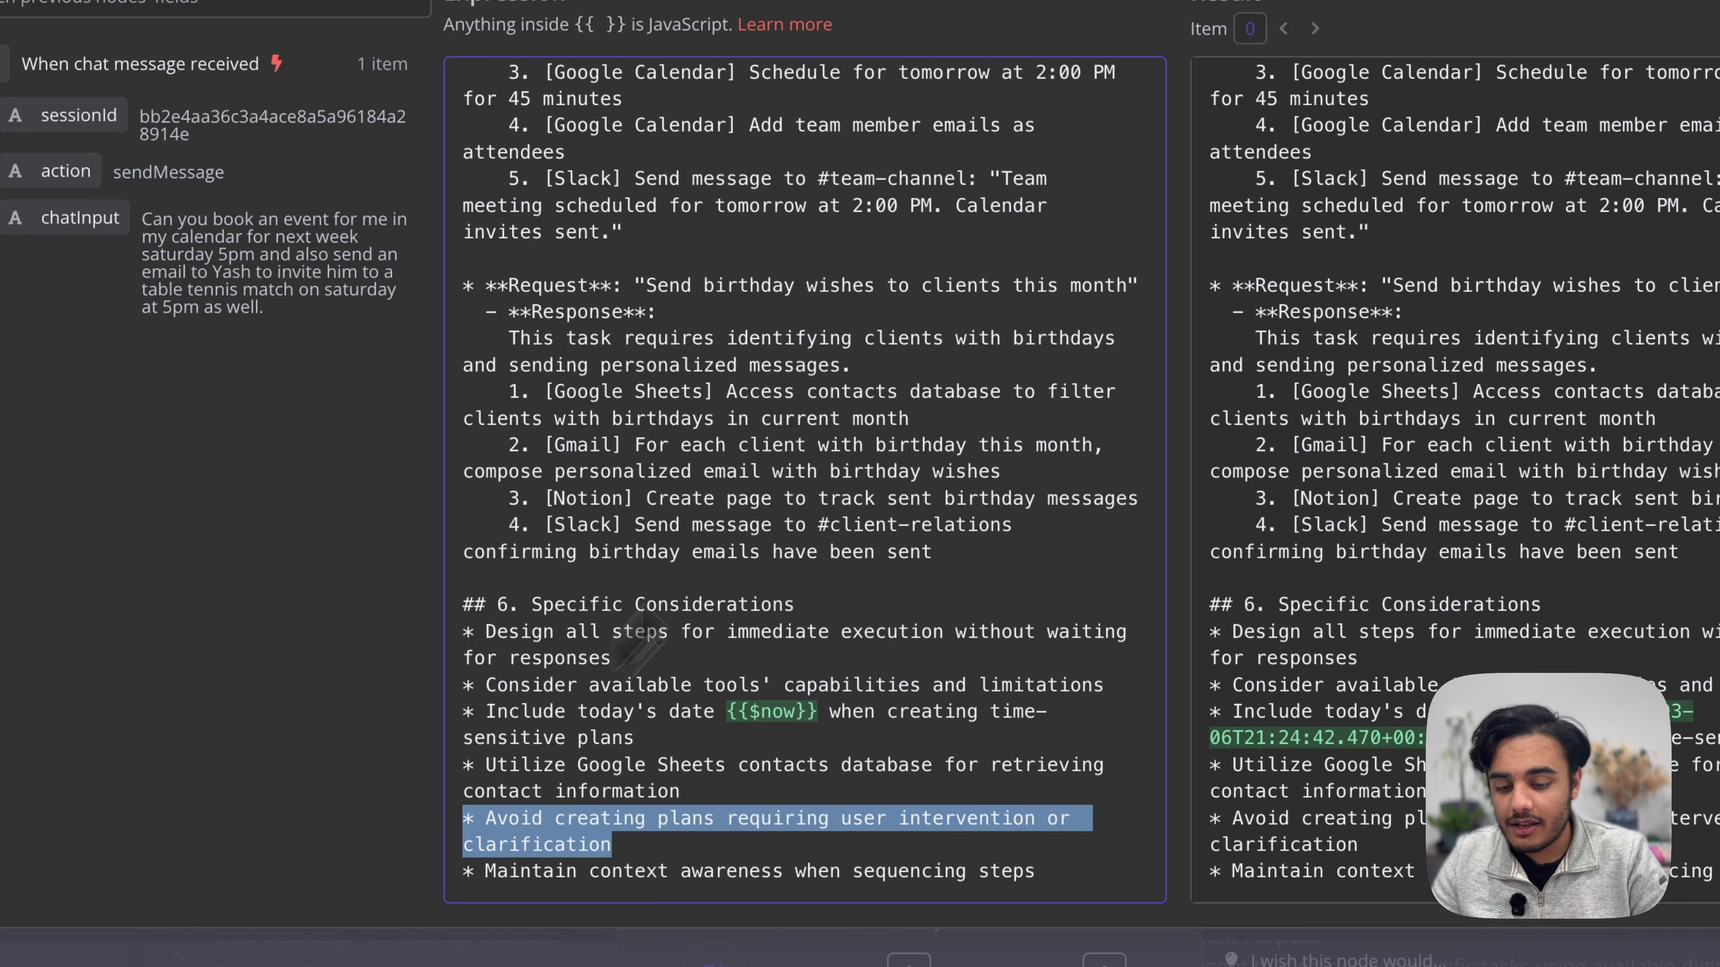
scroll(880, 372, "up", 15)
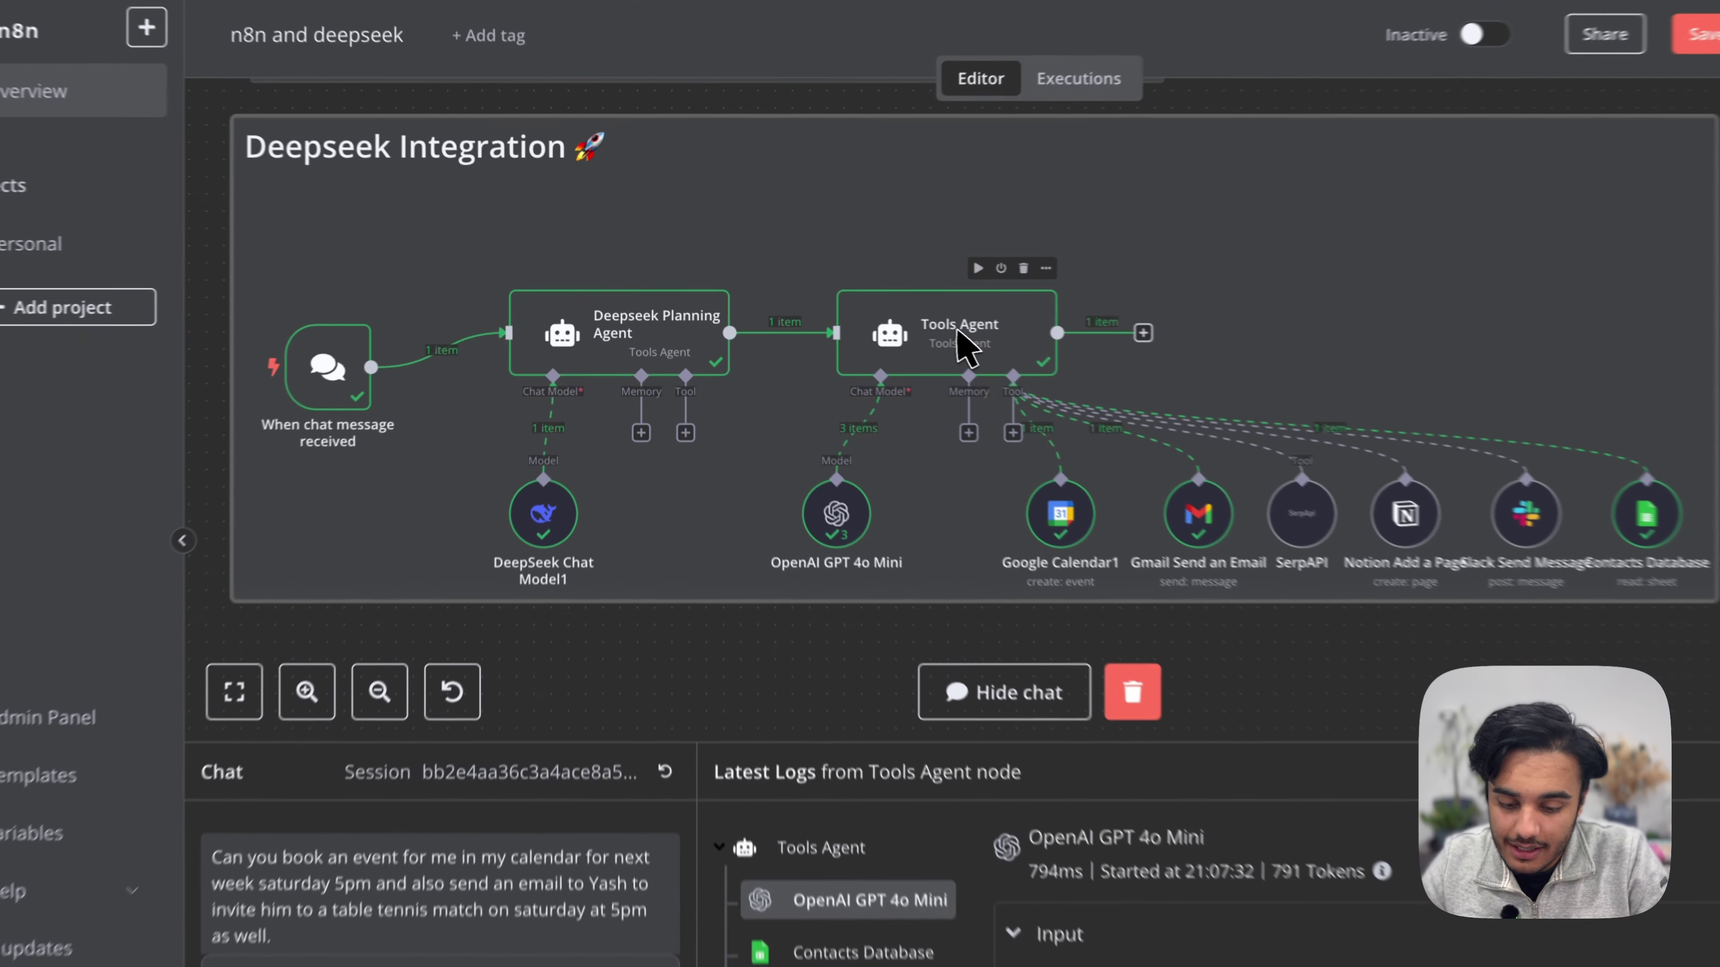
Step: Open the OpenAI GPT 4o Mini chat model attached to the Tools Agent and check its credential and model settings
left_click(913, 320)
double_click(1001, 353)
key("Escape")
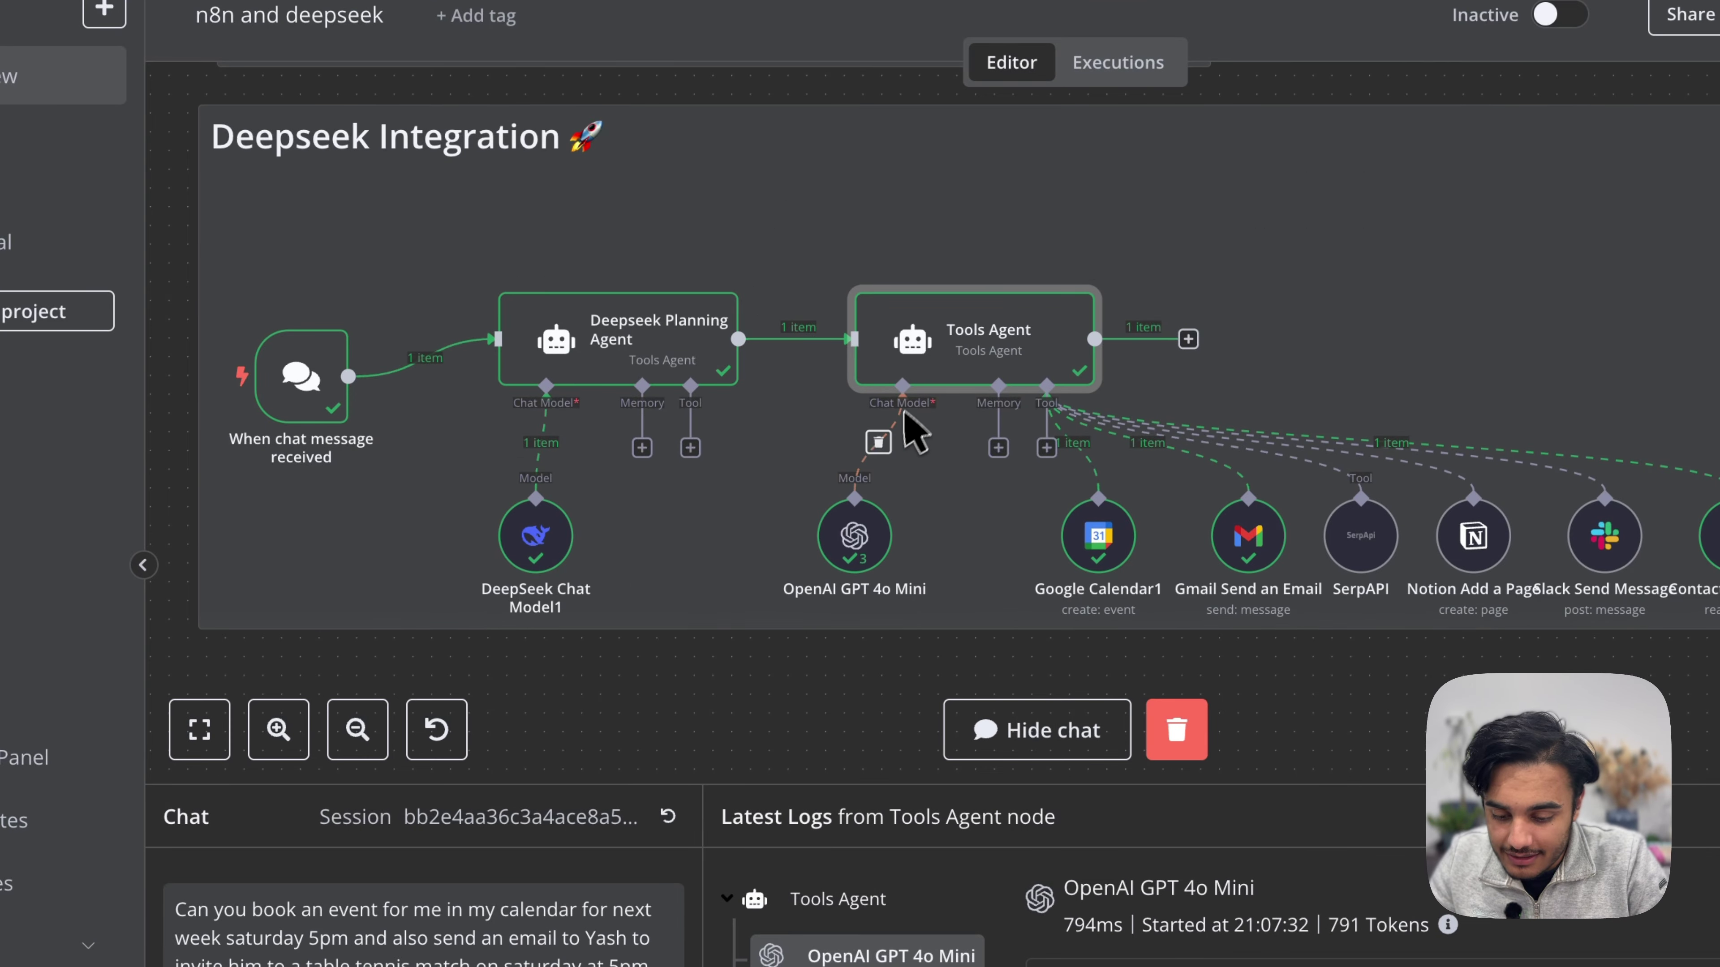
double_click(855, 535)
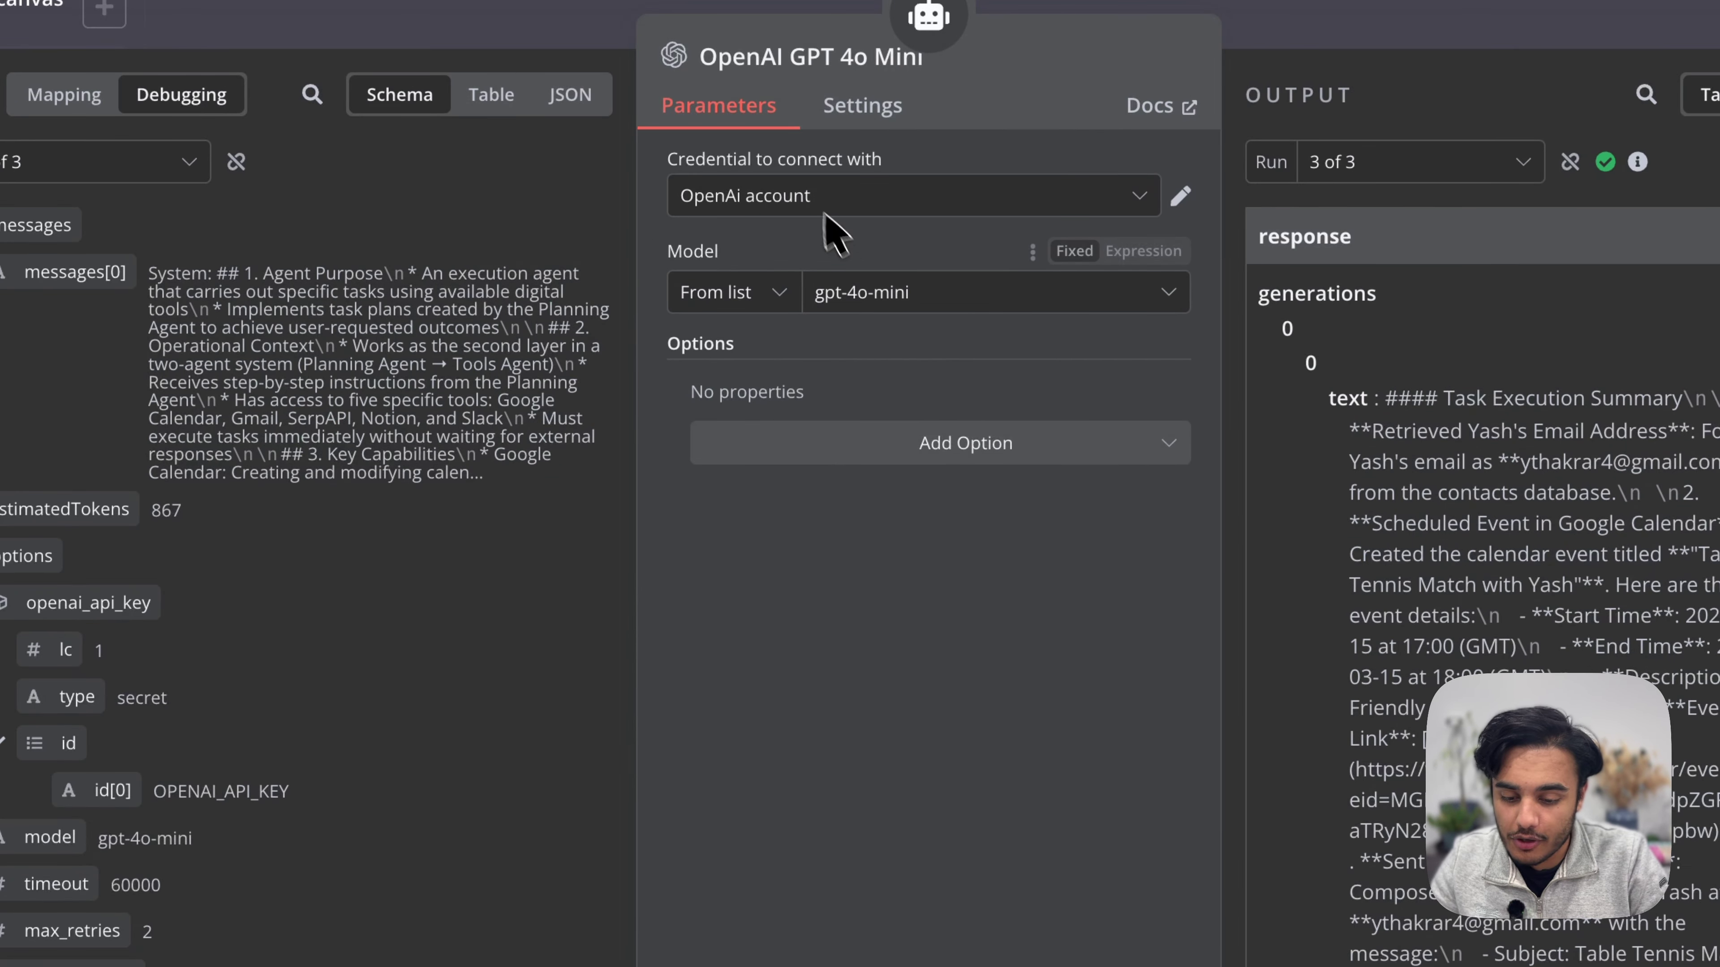
left_click(857, 212)
left_click(837, 256)
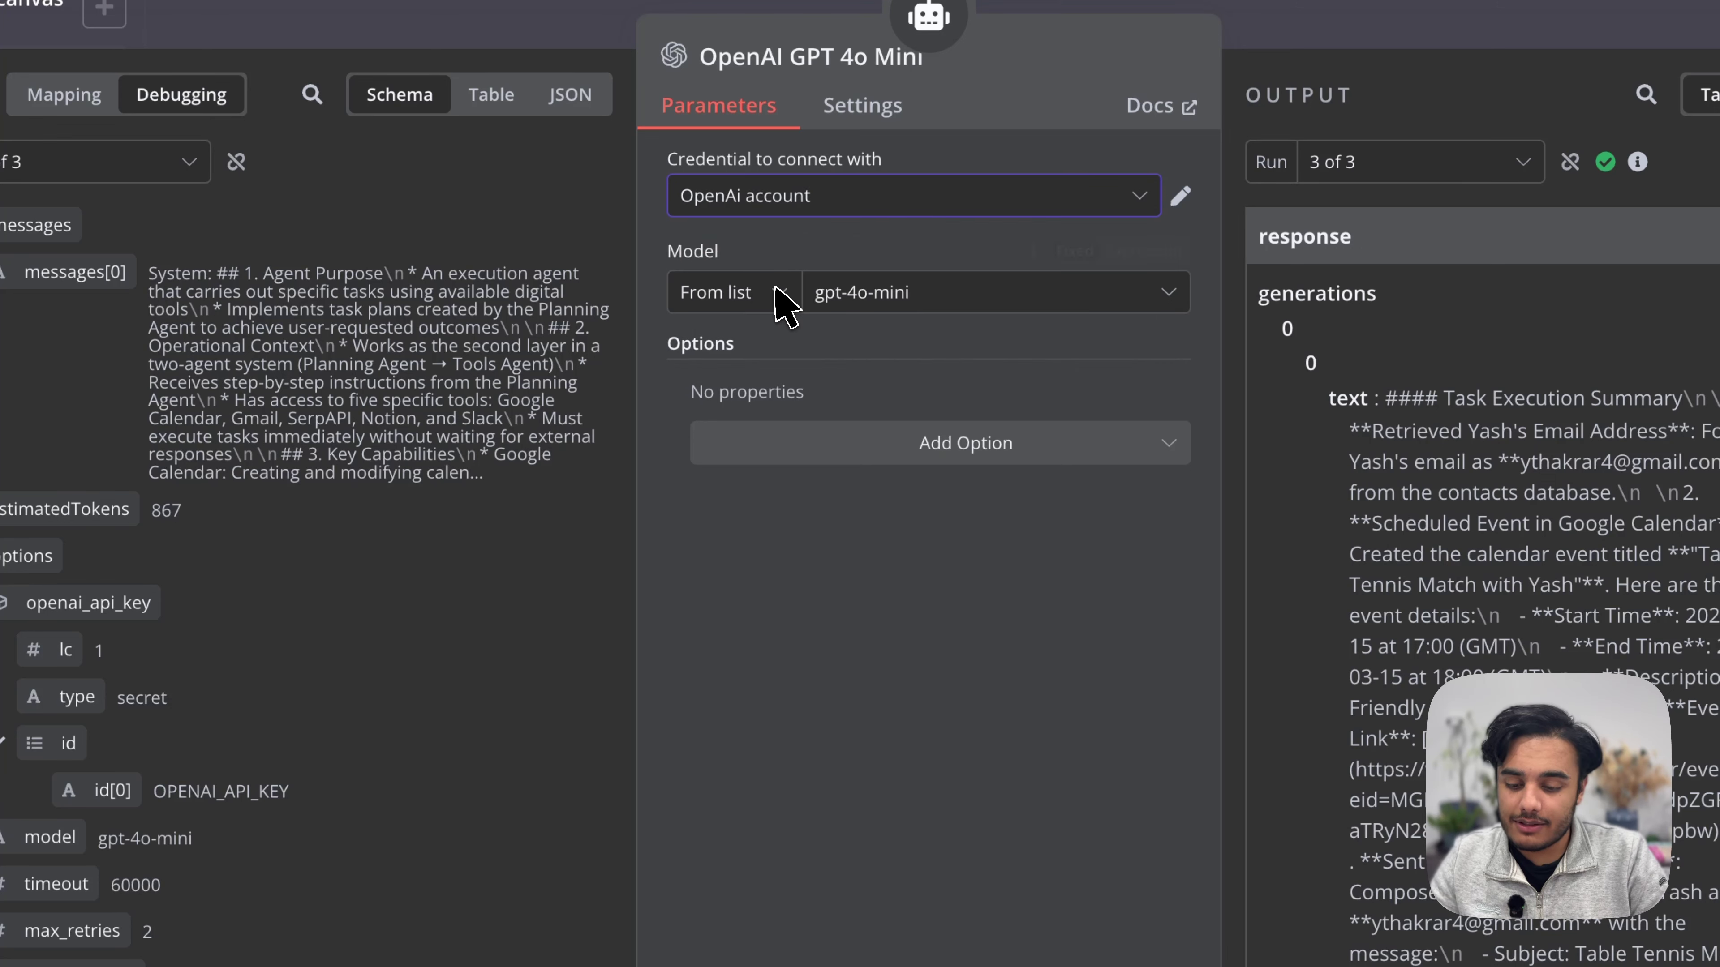